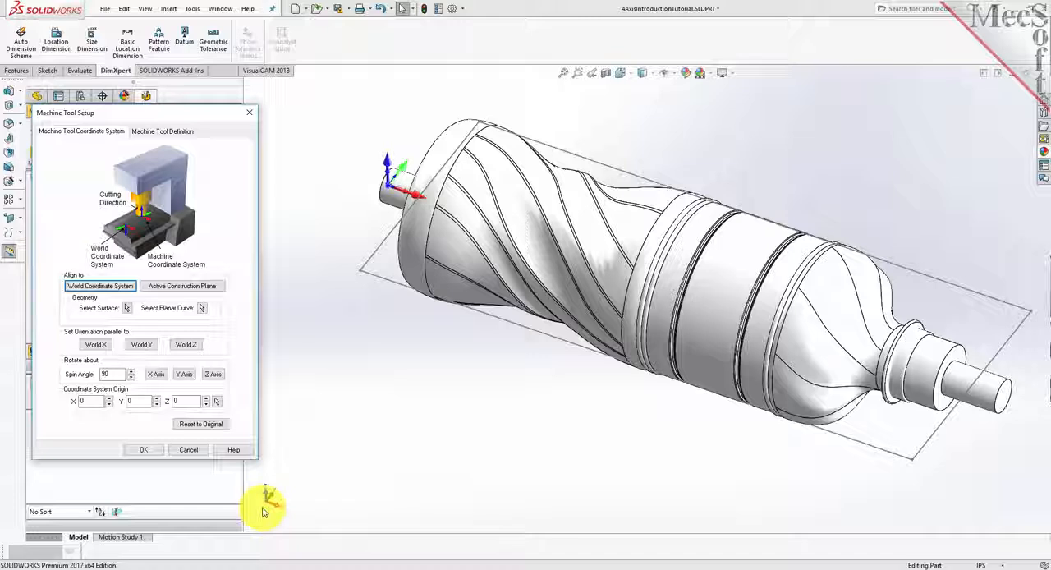
- Define the machine tool as 4 Axis with the Table configuration and no limit on the rotary axis angle
{"action": "left_click", "coordinate": [177, 132]}
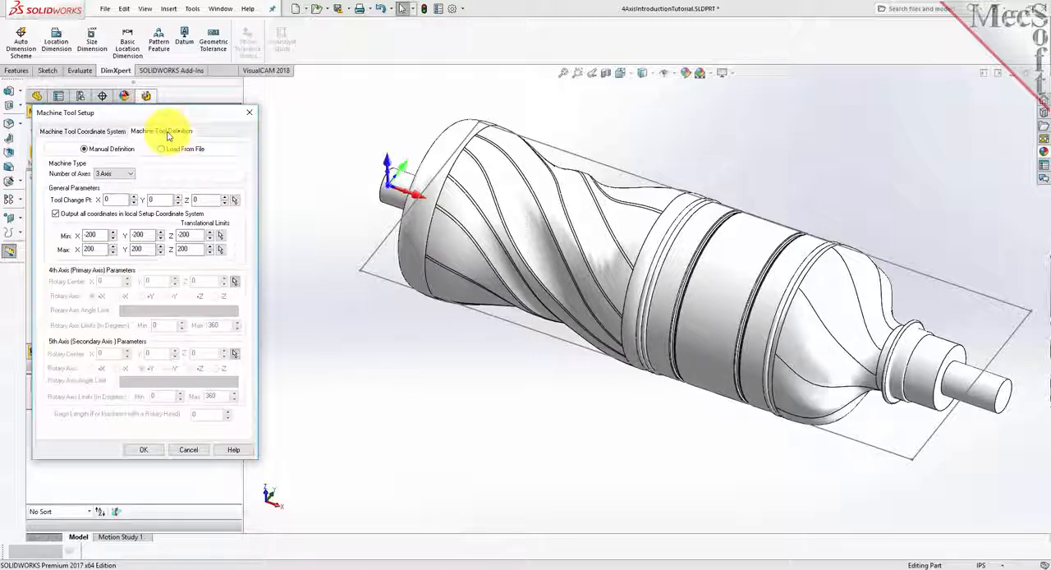
{"action": "left_click", "coordinate": [130, 175]}
{"action": "left_click", "coordinate": [122, 190]}
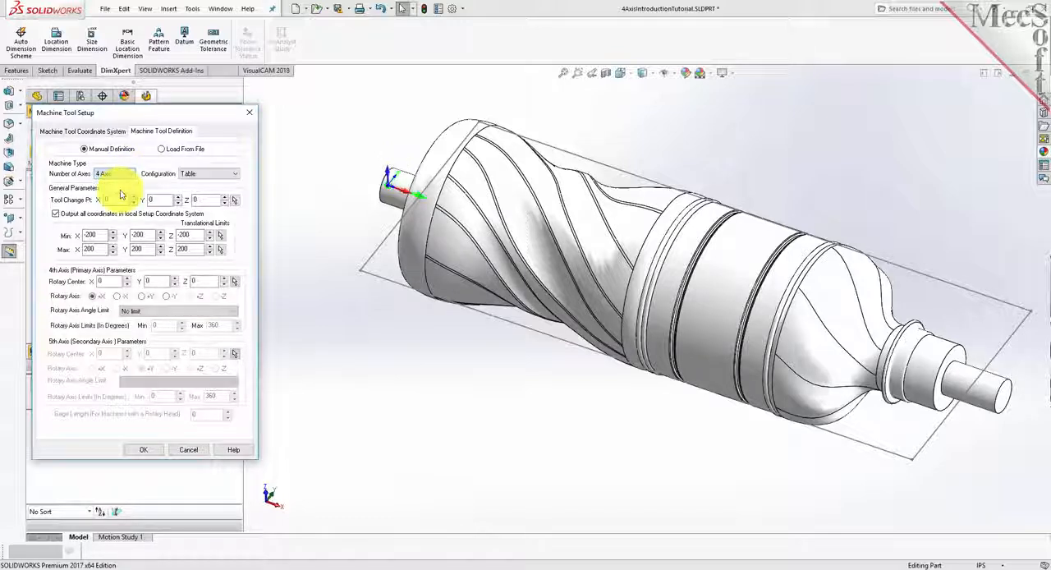
{"action": "left_click", "coordinate": [234, 173]}
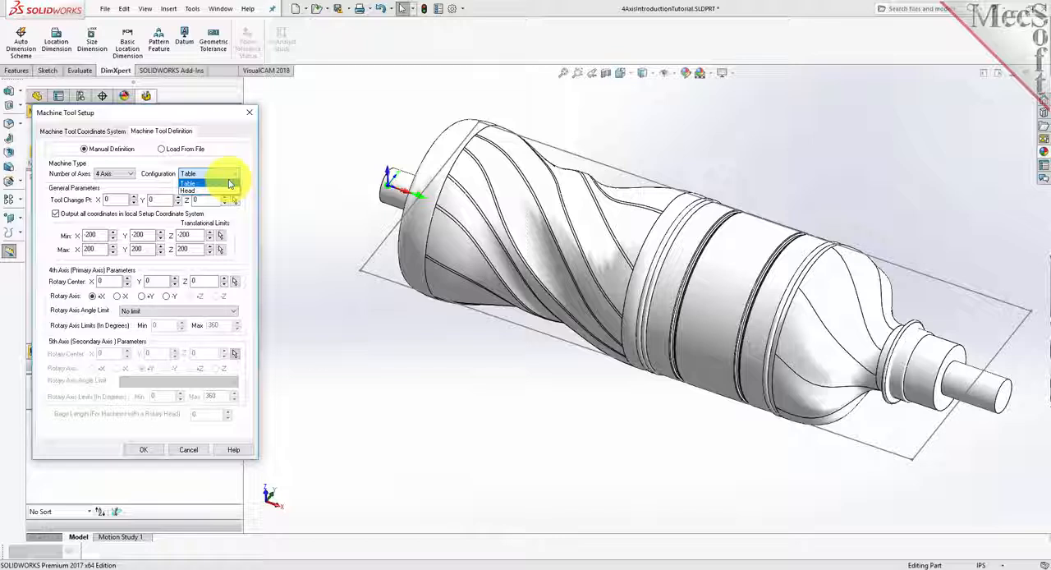
{"action": "left_click", "coordinate": [229, 182]}
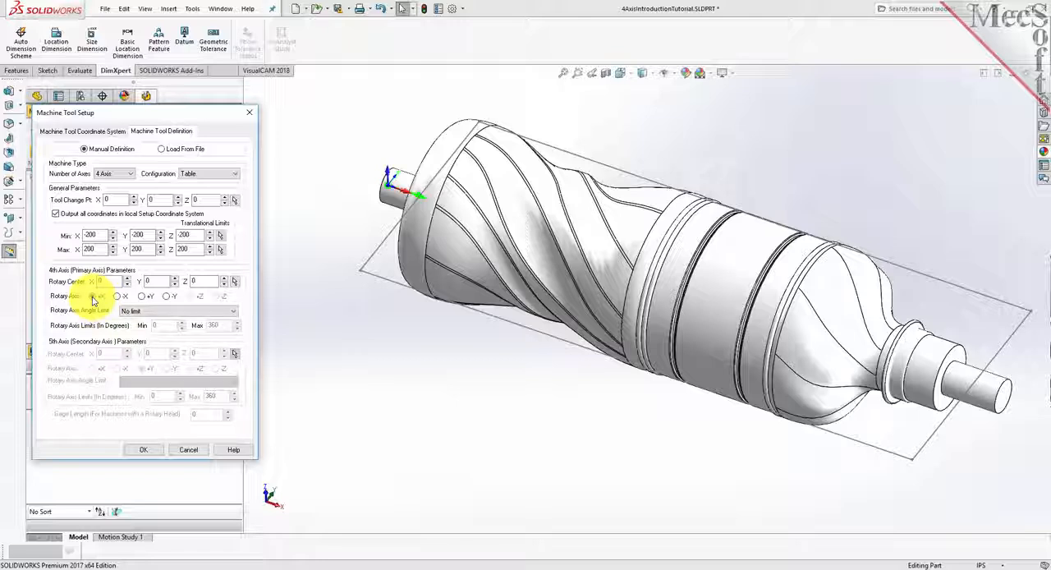
{"action": "left_click", "coordinate": [189, 315]}
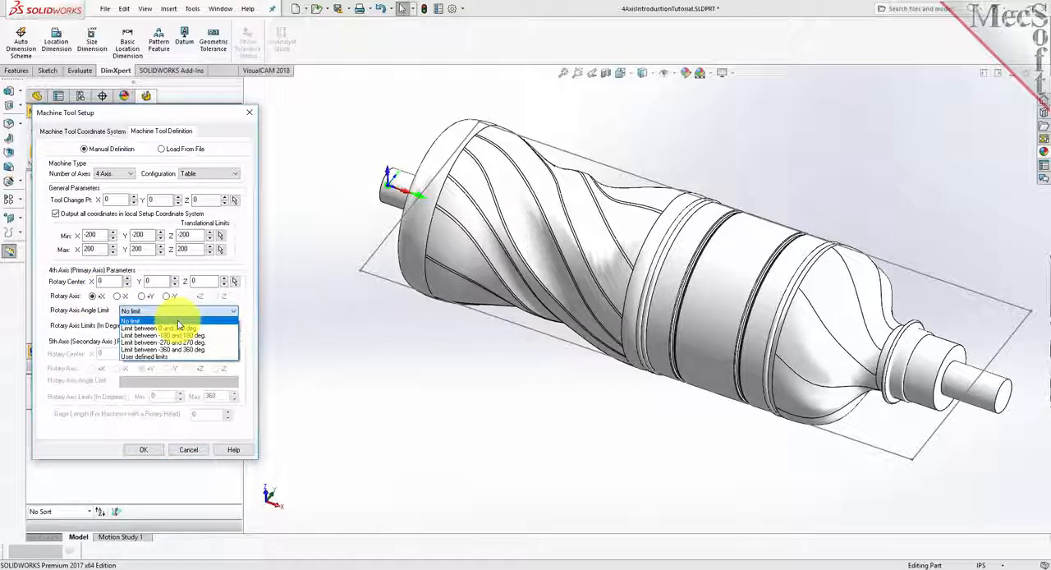
{"action": "left_click", "coordinate": [179, 322]}
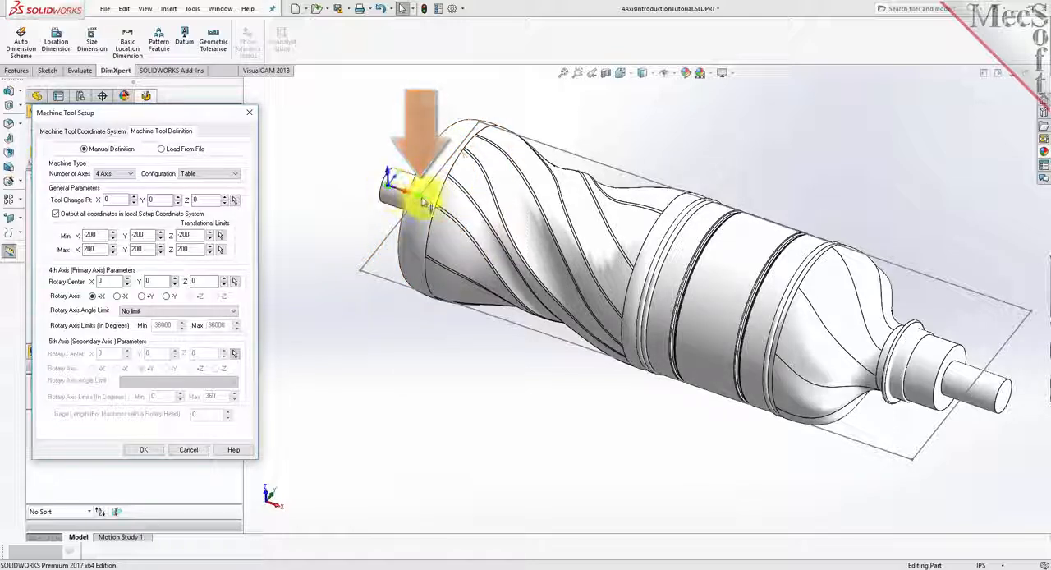
{"action": "left_click", "coordinate": [145, 450]}
{"action": "left_click", "coordinate": [69, 189]}
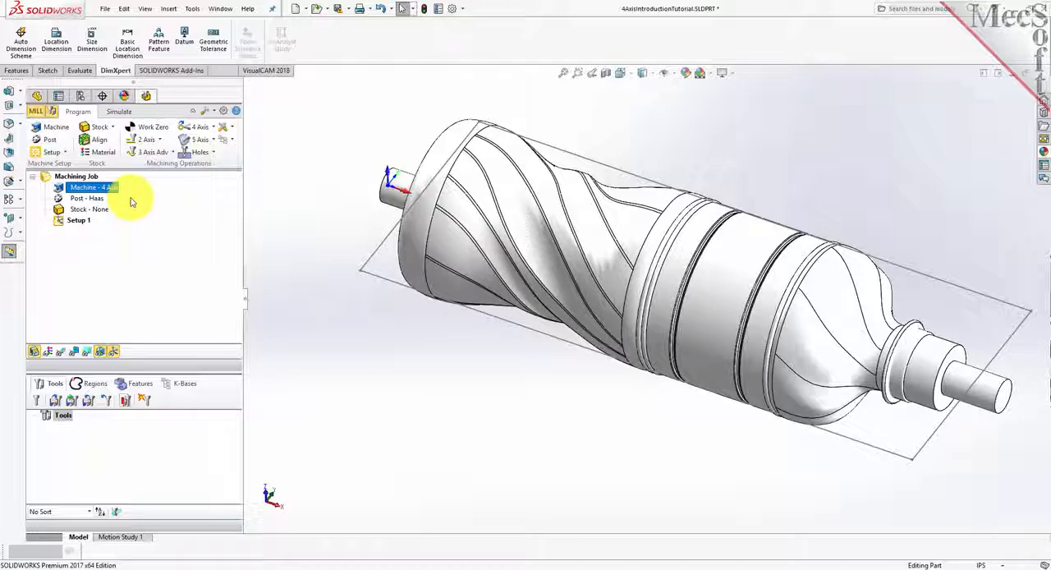
- Set the post-processor options to the Haas post with .nc as the posted file extension
{"action": "left_click", "coordinate": [51, 142]}
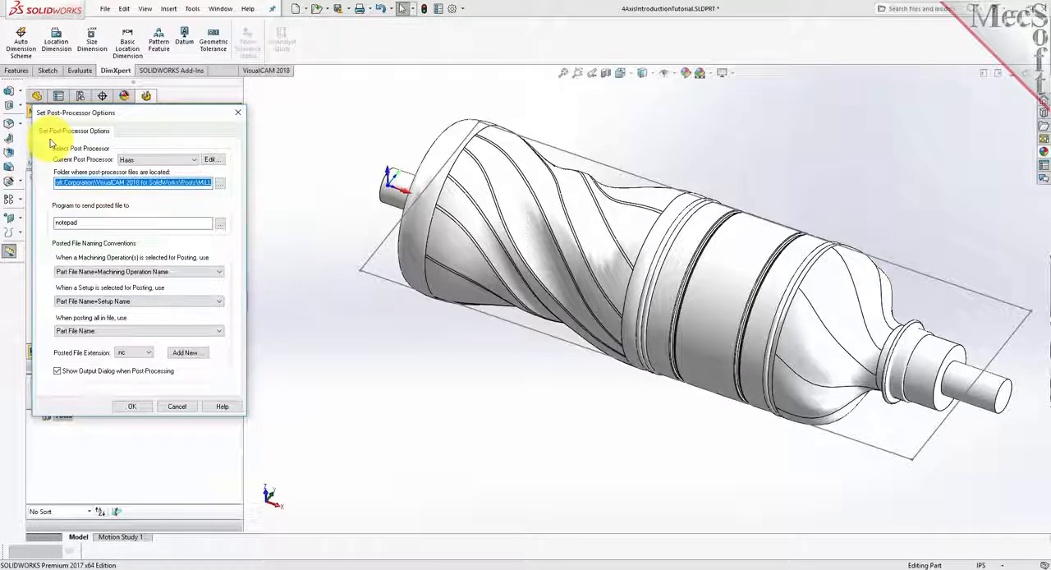
{"action": "left_click", "coordinate": [194, 160]}
{"action": "scroll", "coordinate": [132, 271], "scroll_direction": "up", "scroll_amount": 6}
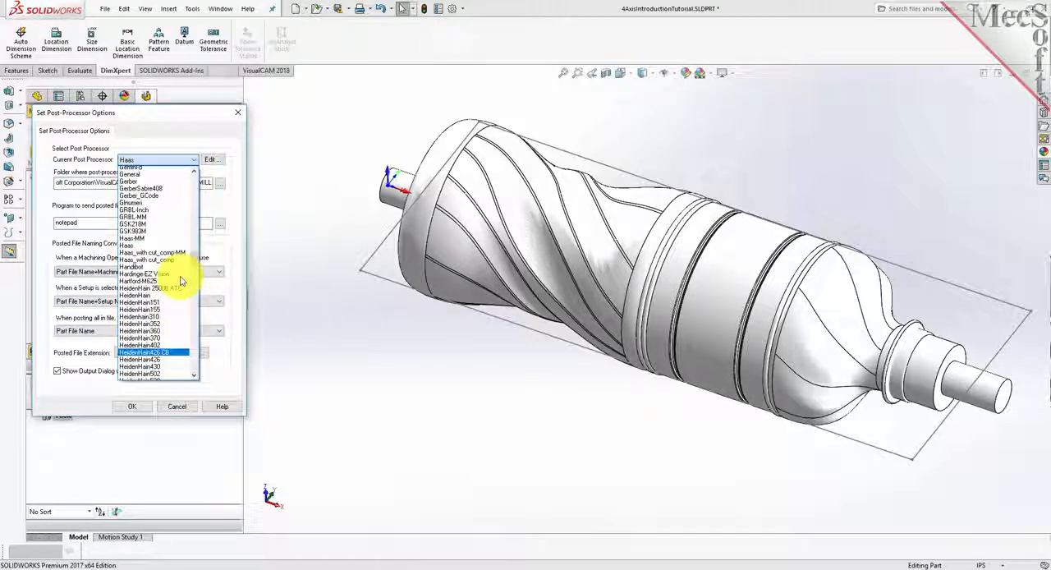
{"action": "left_click", "coordinate": [129, 299]}
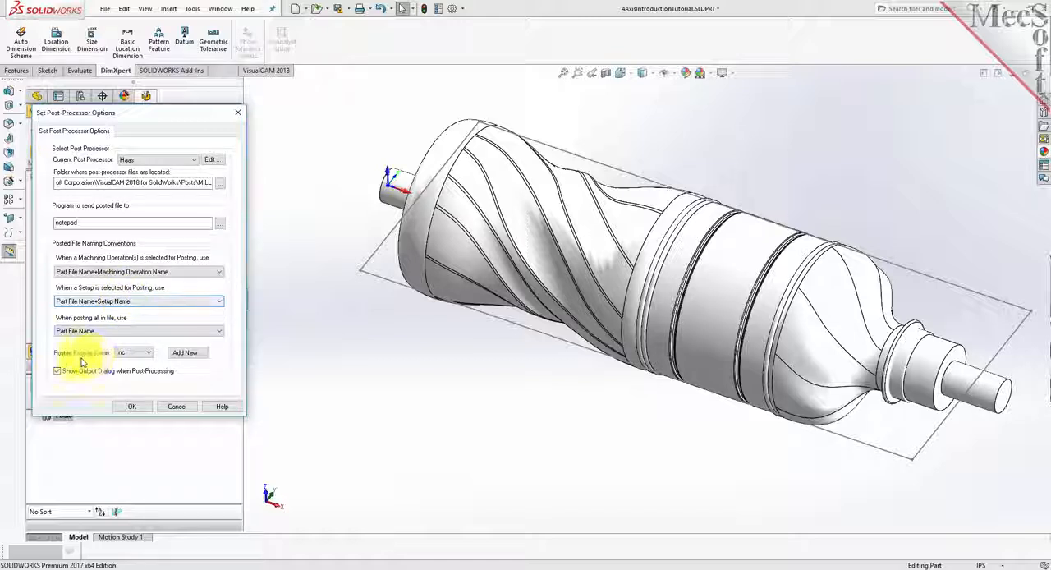
{"action": "left_click", "coordinate": [149, 354]}
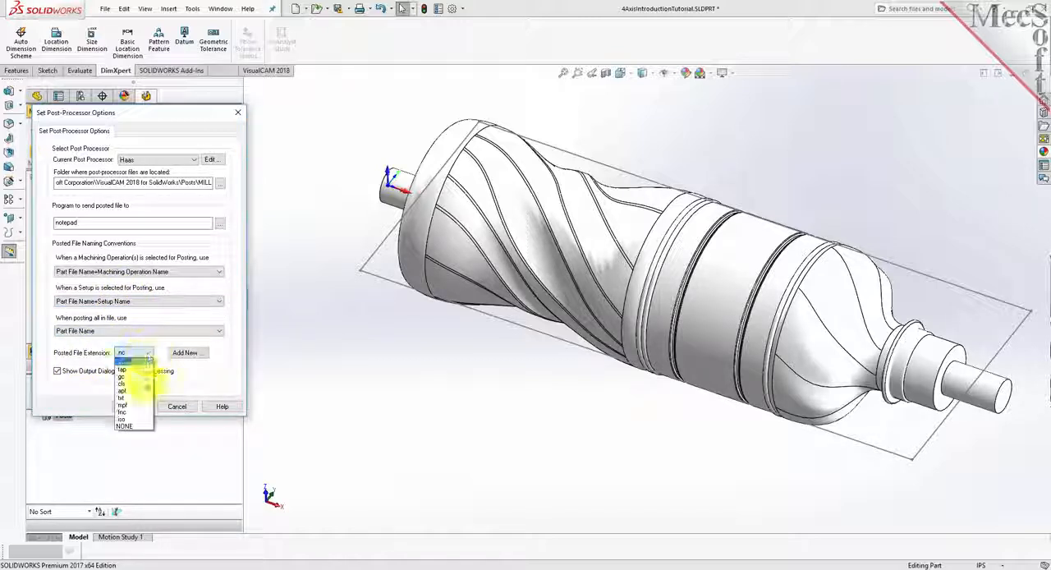
{"action": "left_click", "coordinate": [139, 370]}
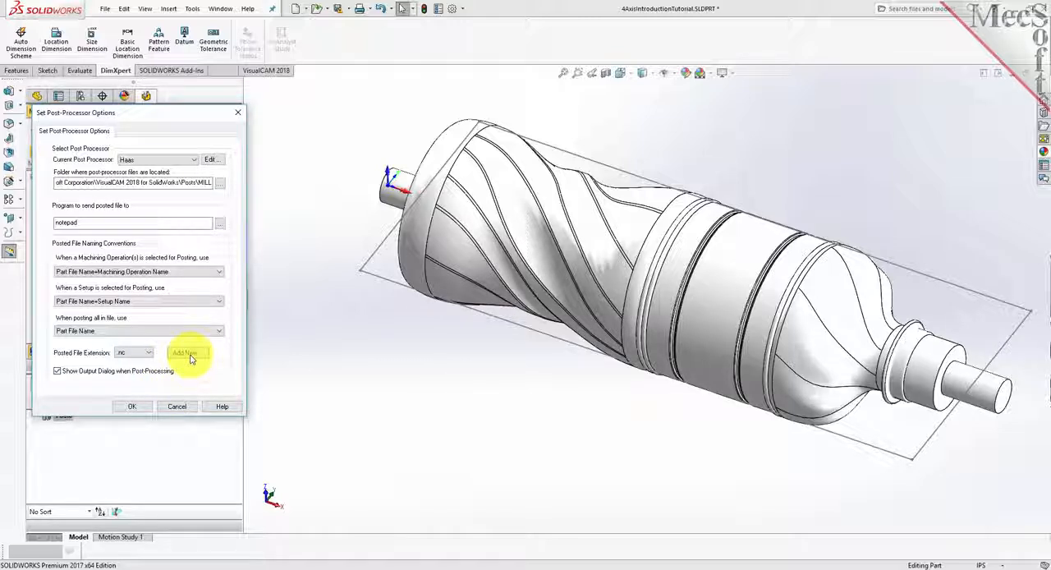
{"action": "left_click", "coordinate": [133, 405]}
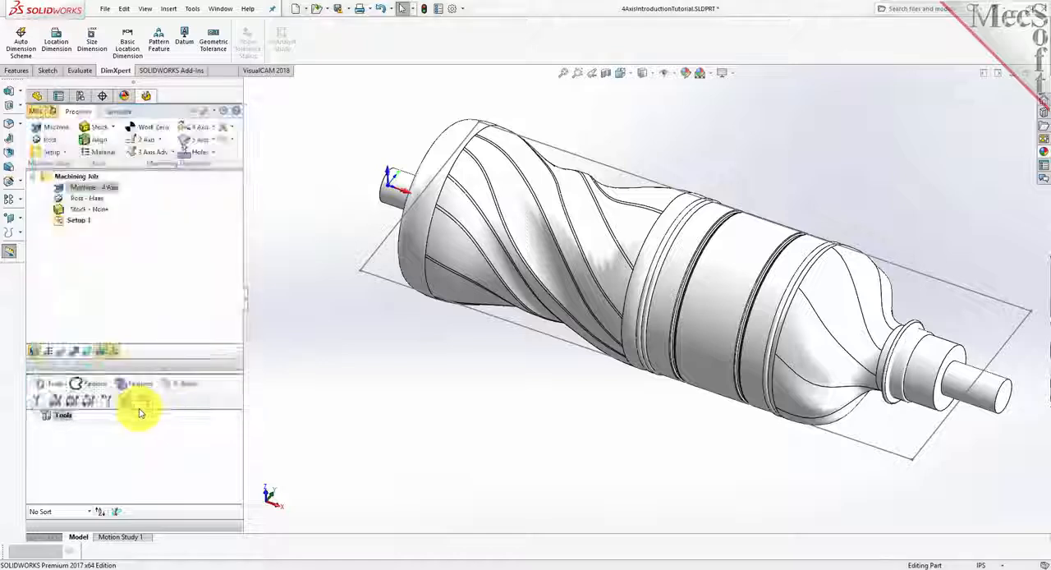
{"action": "left_click", "coordinate": [51, 199]}
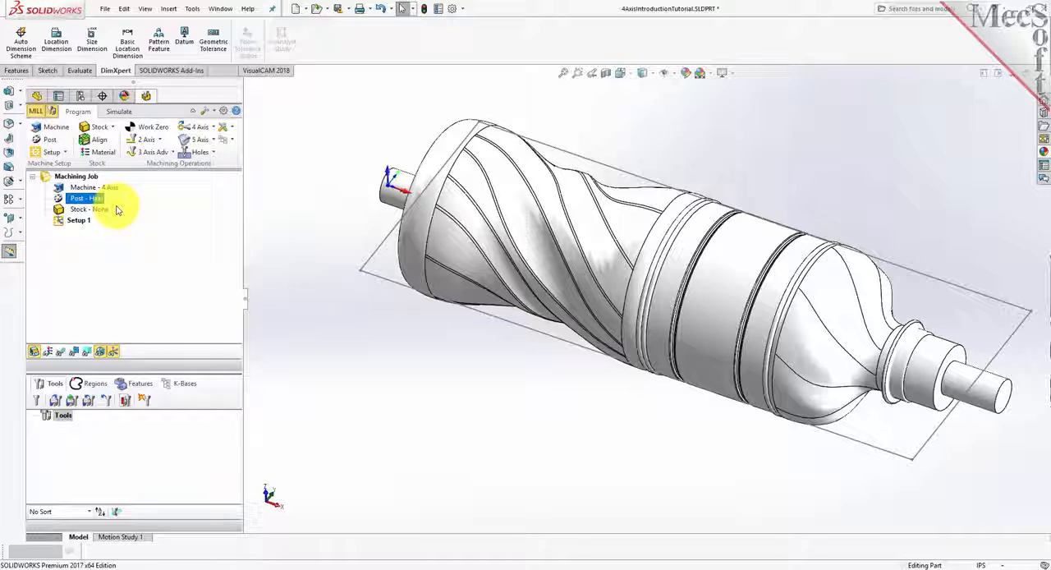
{"action": "left_click", "coordinate": [61, 224]}
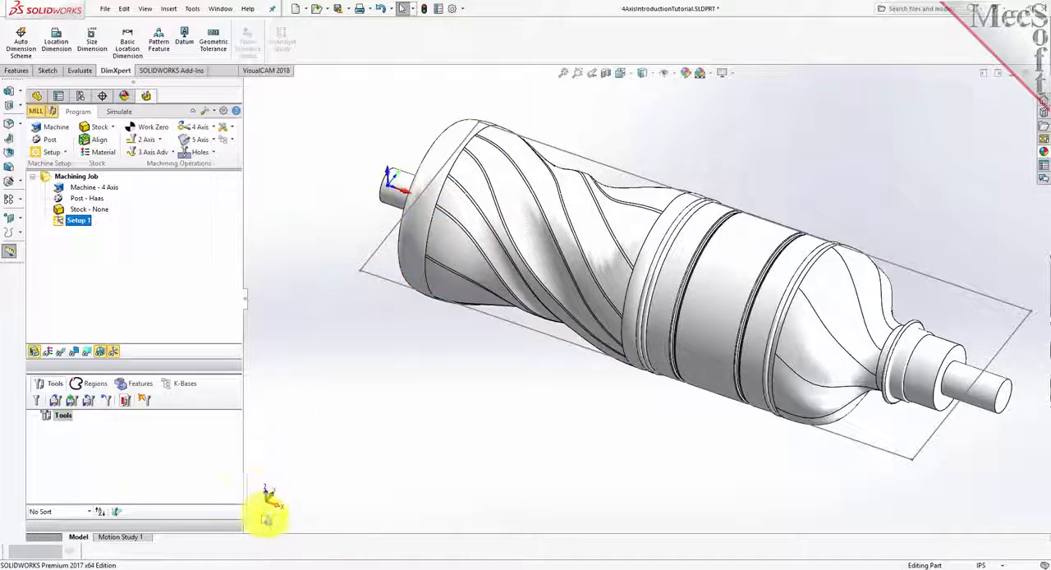
{"action": "left_click", "coordinate": [114, 354]}
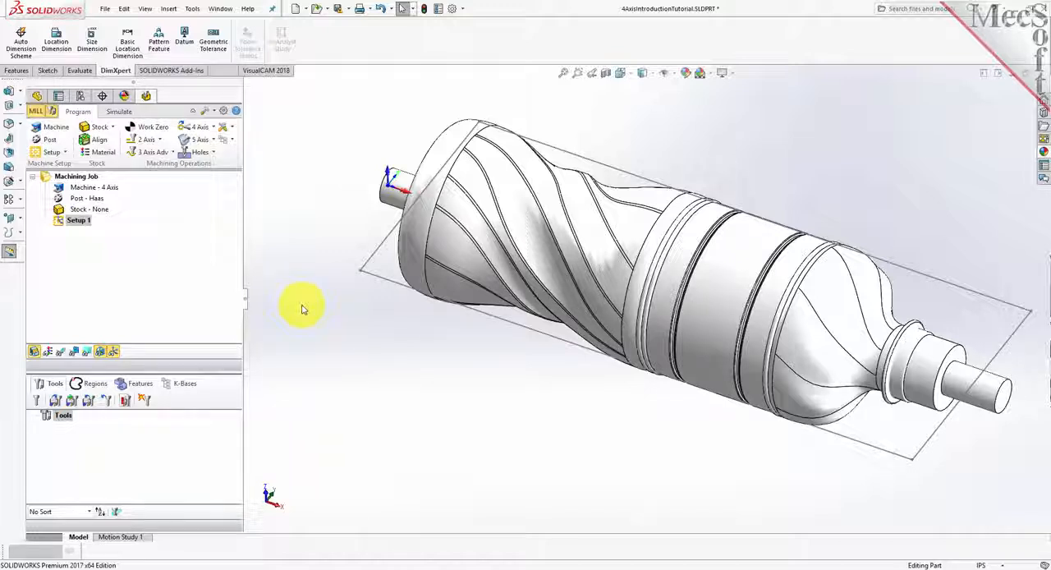
- Create a box stock around the part with a width of 3 and a height of 3 inches
{"action": "left_click", "coordinate": [114, 130]}
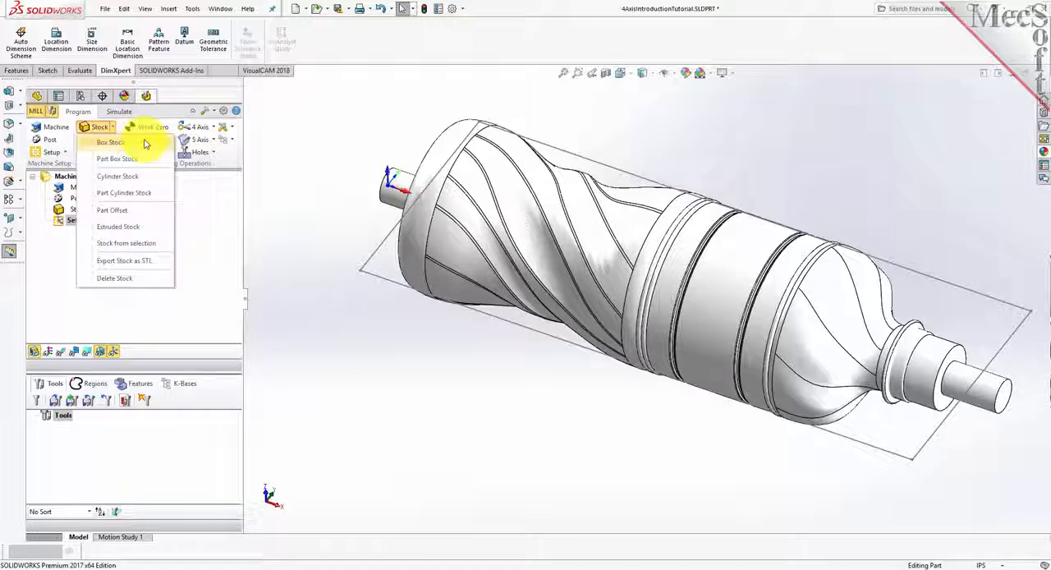
{"action": "left_click", "coordinate": [145, 144]}
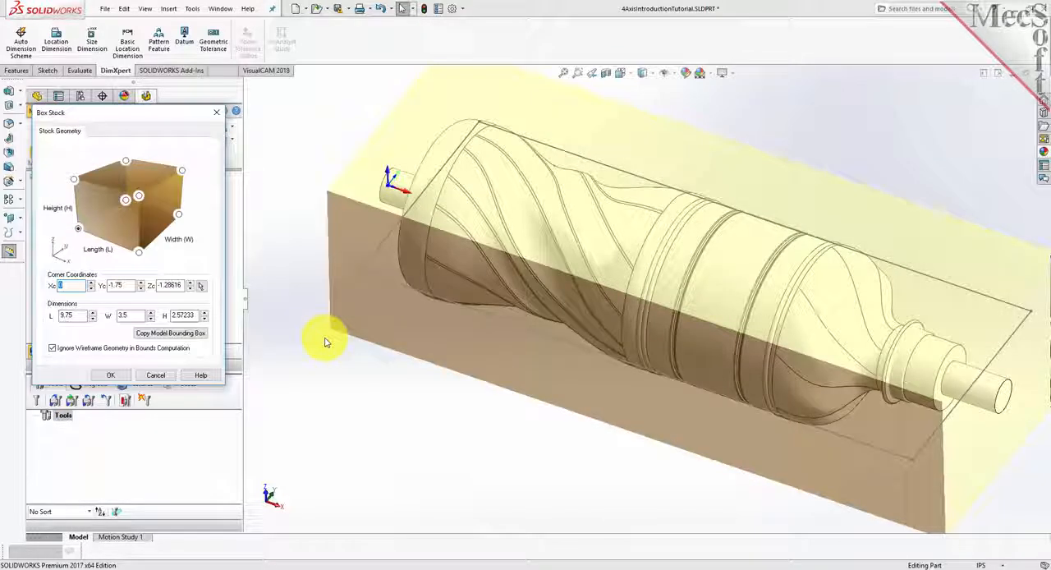
{"action": "double_click", "coordinate": [74, 315]}
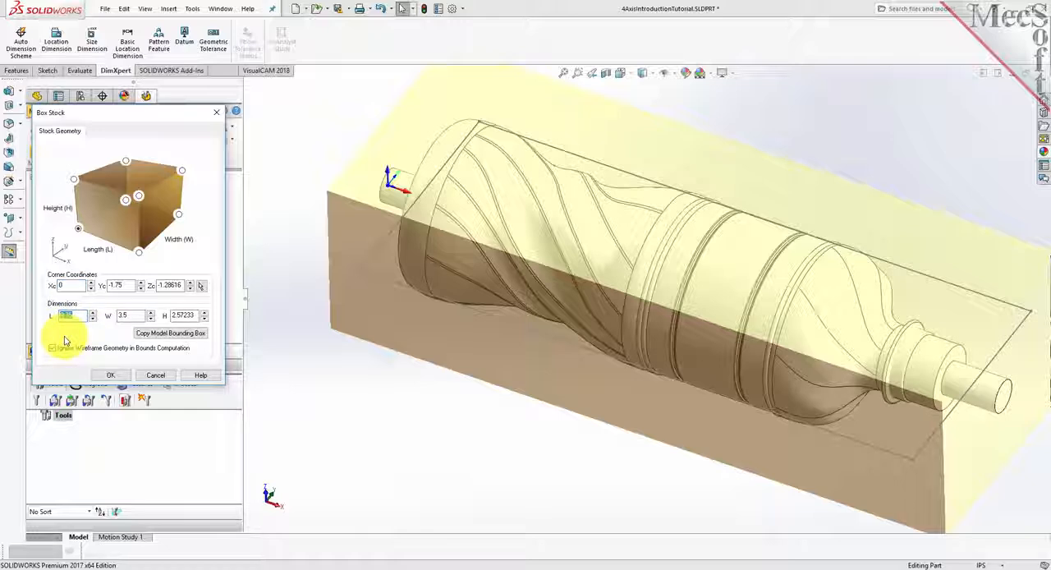
{"action": "double_click", "coordinate": [123, 316]}
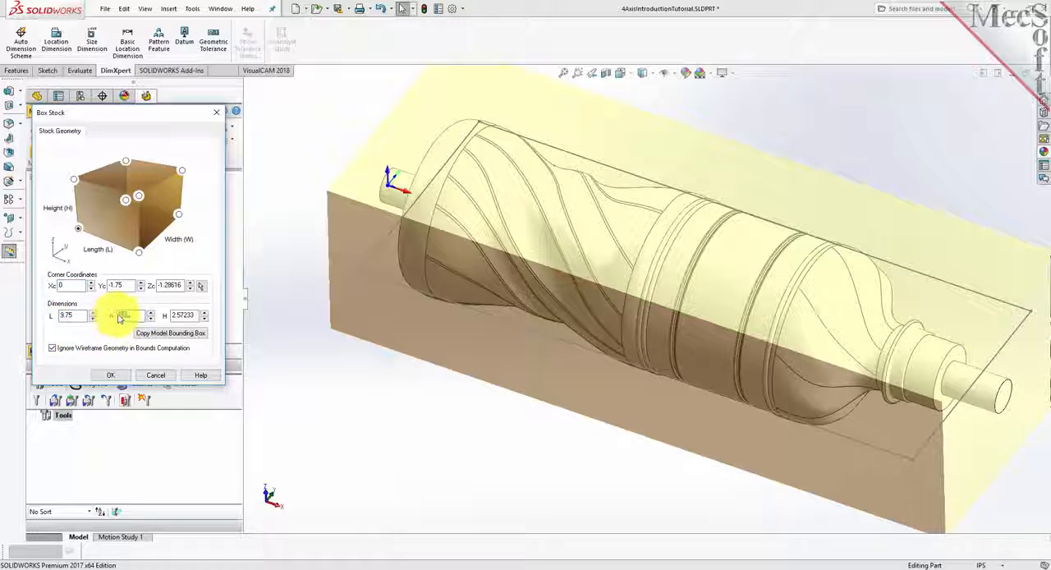
{"action": "type", "text": "3"}
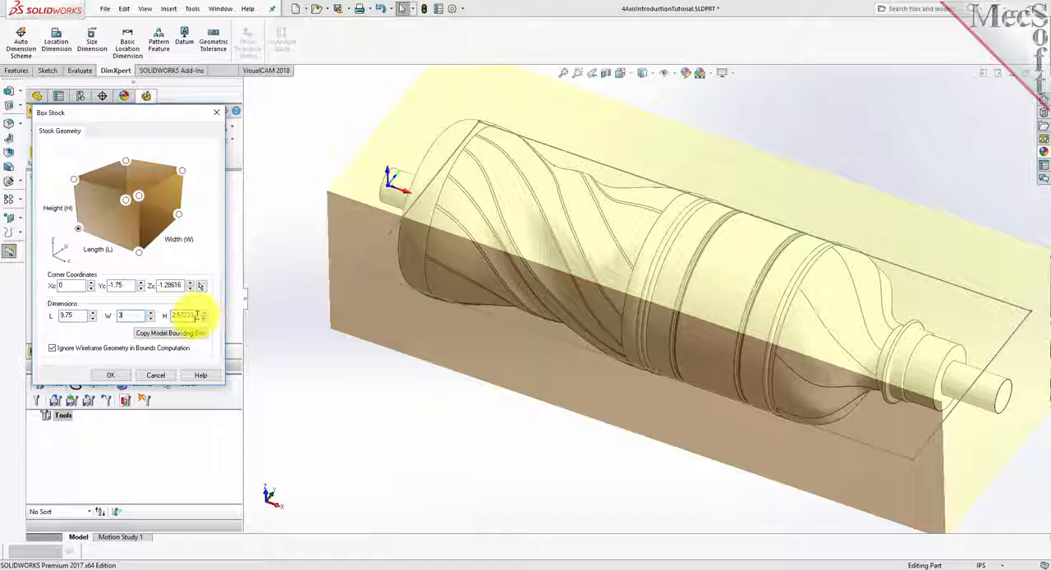
{"action": "key", "text": "Tab"}
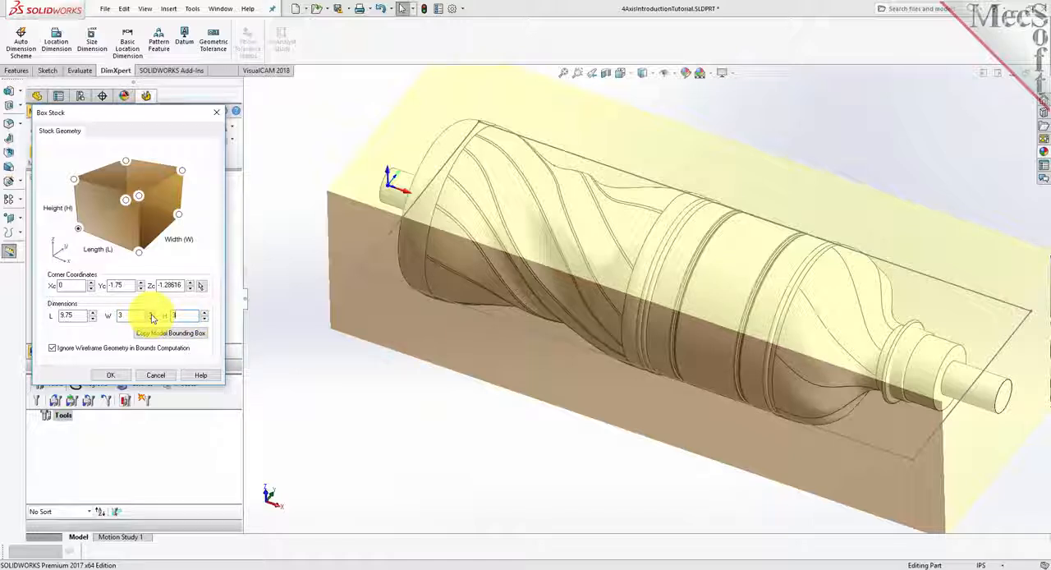
{"action": "left_click", "coordinate": [78, 230]}
{"action": "scroll", "coordinate": [490, 348], "scroll_direction": "down", "scroll_amount": 1}
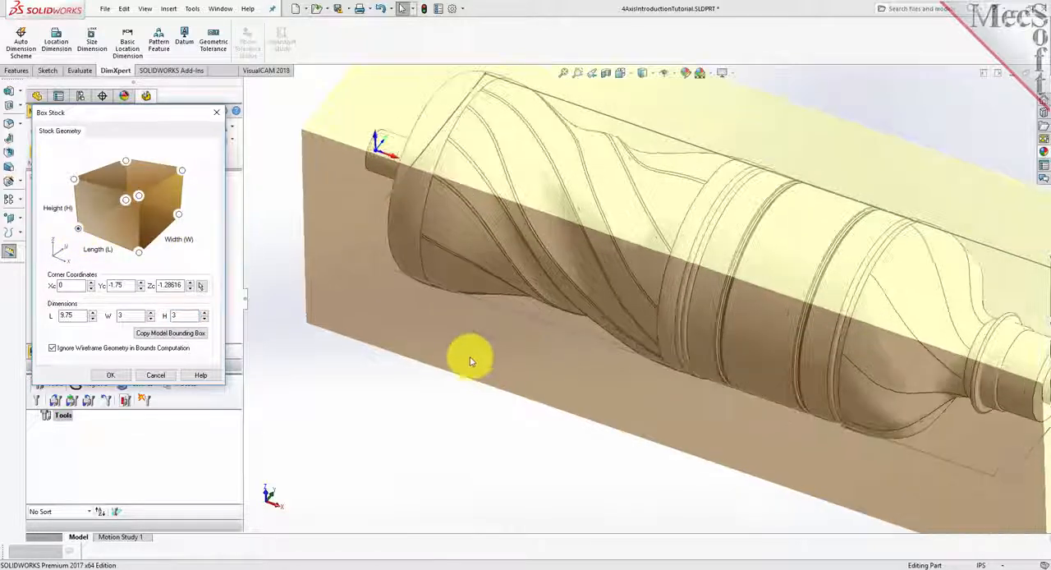
{"action": "scroll", "coordinate": [361, 467], "scroll_direction": "up", "scroll_amount": 1}
{"action": "scroll", "coordinate": [362, 466], "scroll_direction": "up", "scroll_amount": 2}
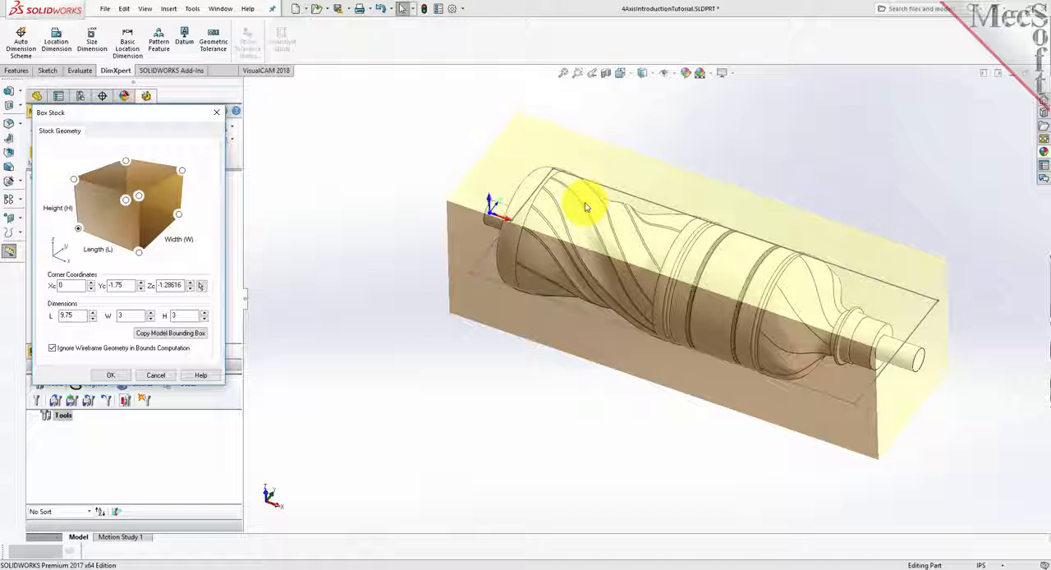
{"action": "left_click", "coordinate": [110, 374]}
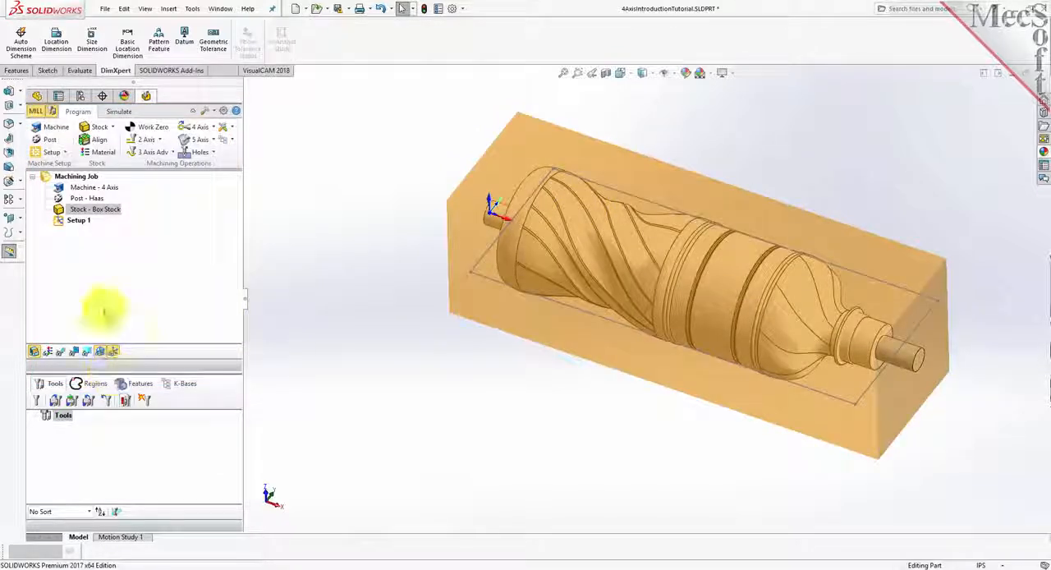
- Switch the box stock's visibility off and on to inspect the part inside it, and fit the model in view
{"action": "left_click", "coordinate": [59, 209]}
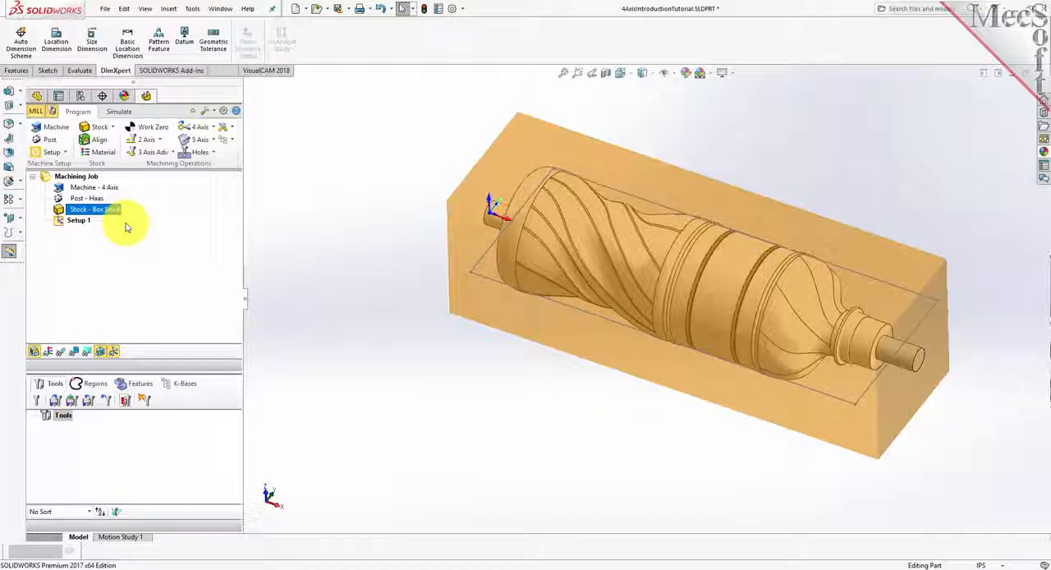
{"action": "left_click", "coordinate": [35, 355]}
{"action": "left_click", "coordinate": [35, 354]}
{"action": "left_click", "coordinate": [36, 355]}
{"action": "left_click", "coordinate": [35, 355]}
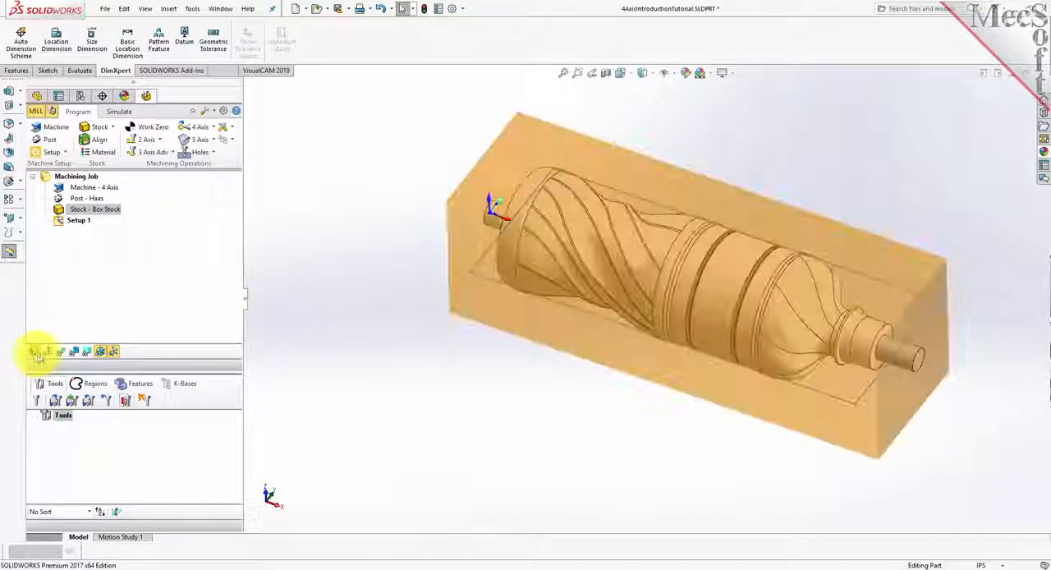
{"action": "left_click", "coordinate": [564, 73]}
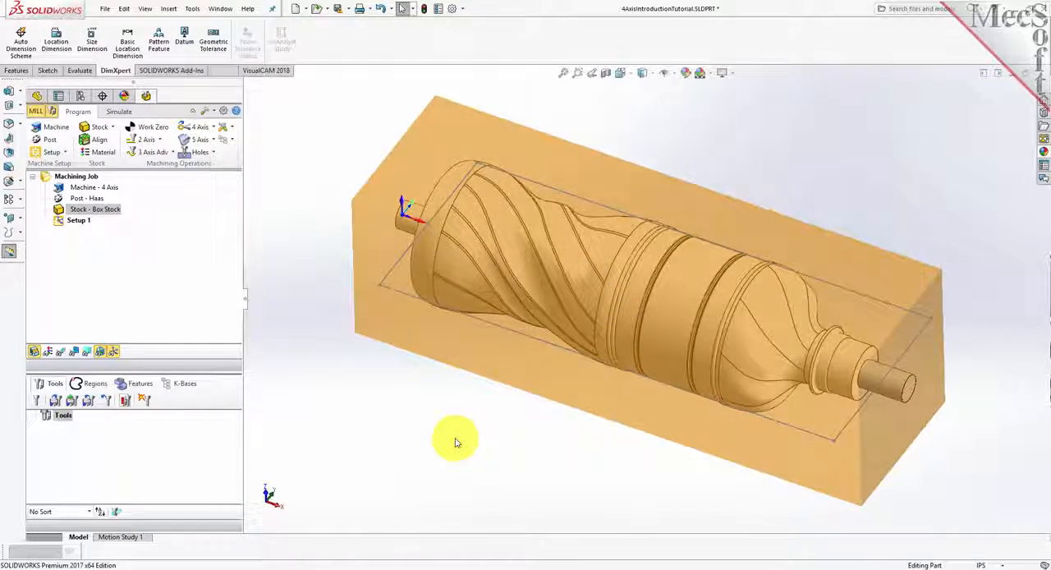
- Align the stock about the part with Center for both the Z and XY alignment, and inspect the centering from the part's end
{"action": "left_click", "coordinate": [97, 146]}
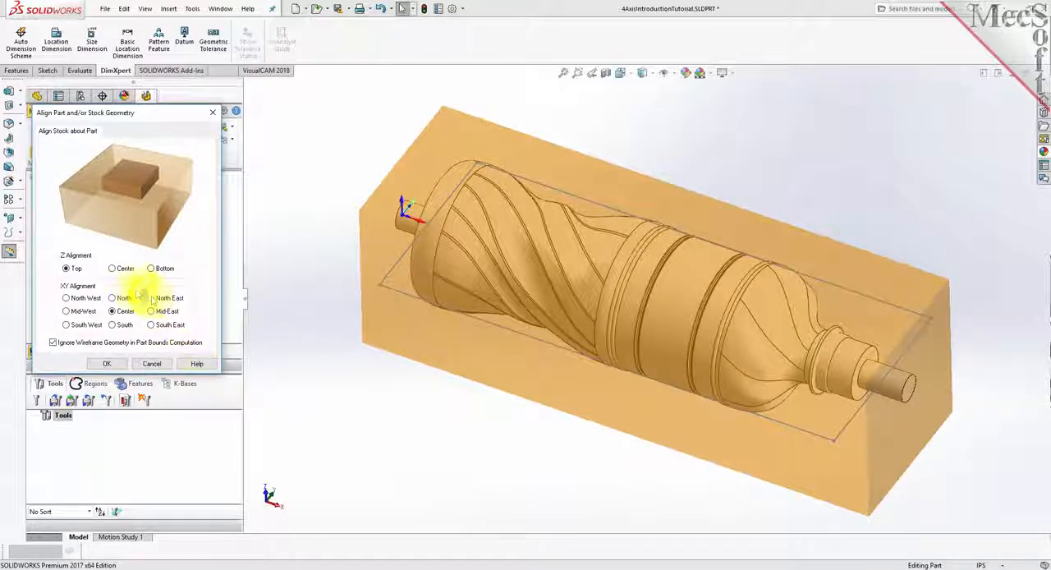
{"action": "left_click", "coordinate": [113, 271]}
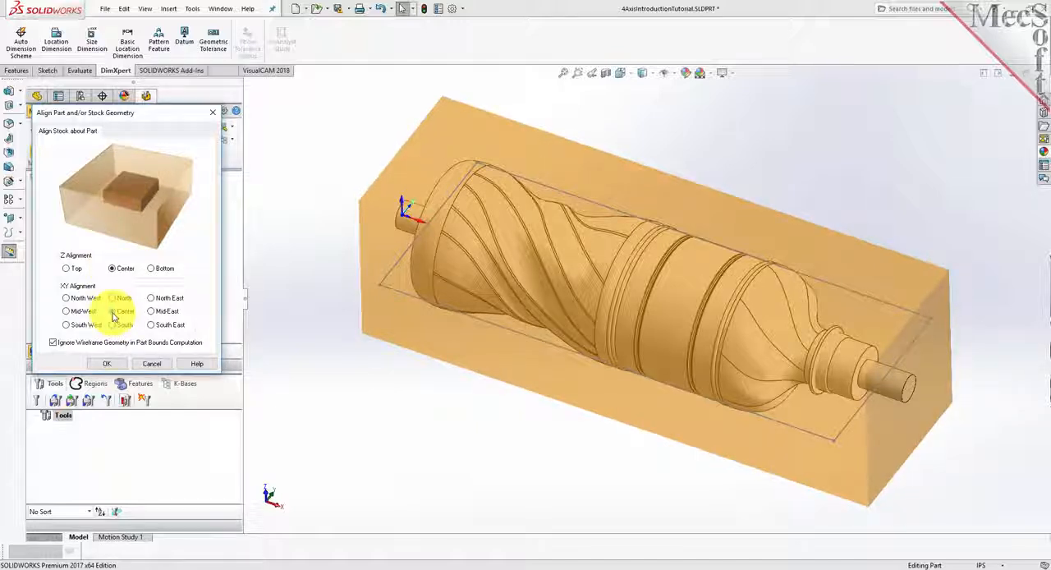
{"action": "left_click", "coordinate": [112, 364]}
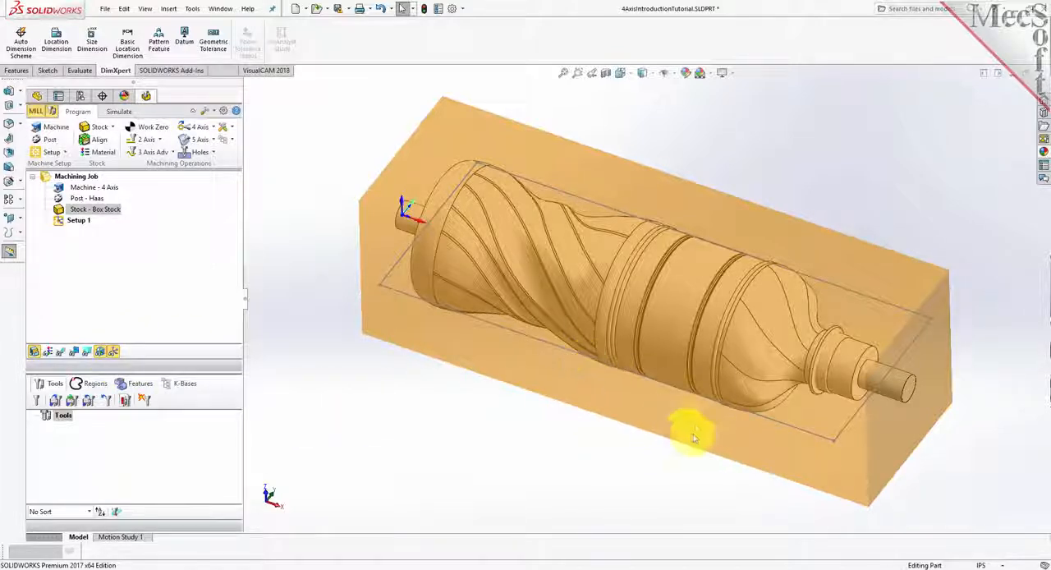
{"action": "middle_click_drag", "start_coordinate": [662, 485], "coordinate": [586, 430]}
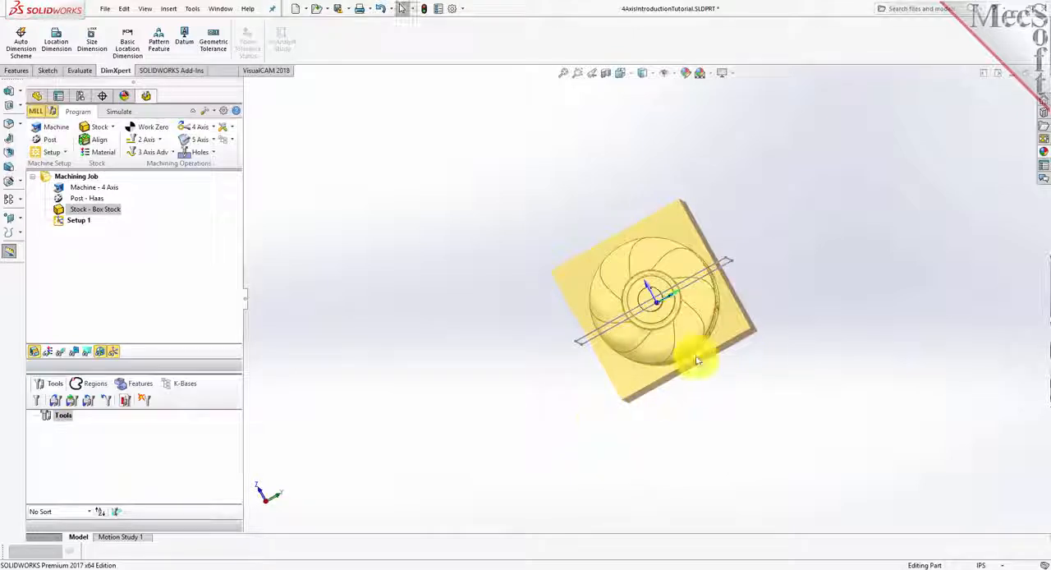
{"action": "middle_click_drag", "start_coordinate": [575, 357], "coordinate": [570, 389]}
{"action": "scroll", "coordinate": [662, 305], "scroll_direction": "down", "scroll_amount": 3}
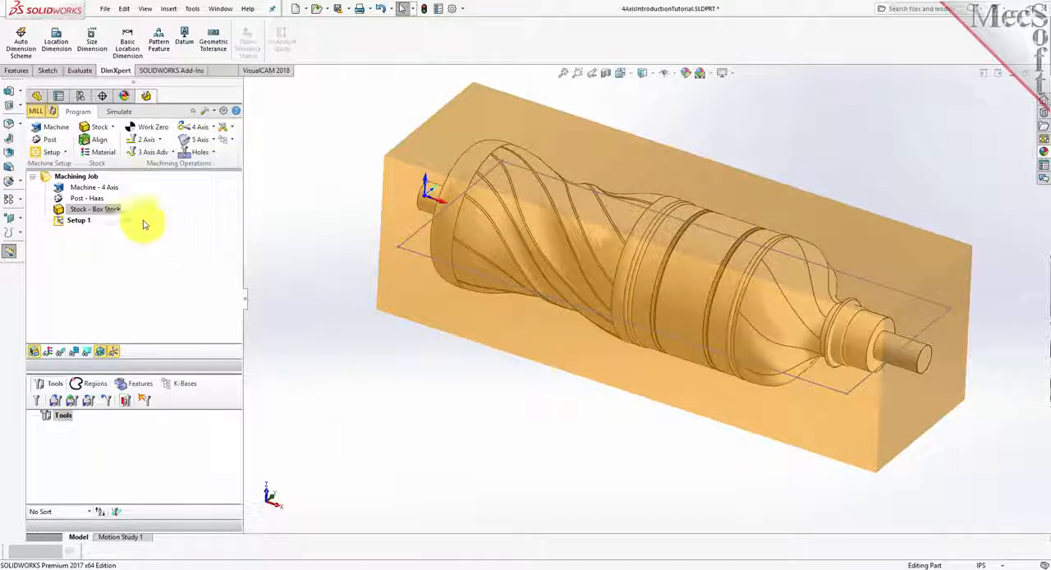
- Set the stock material to WOOD from the FeedsSpeedsDataINCH.xml material file
{"action": "left_click", "coordinate": [103, 153]}
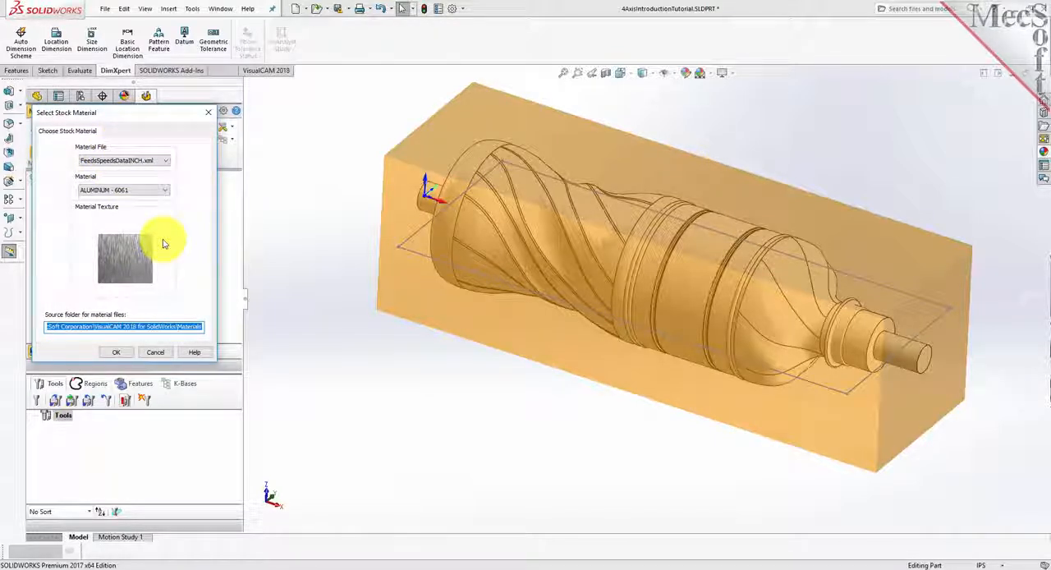
{"action": "left_click", "coordinate": [160, 190]}
{"action": "scroll", "coordinate": [136, 370], "scroll_direction": "down", "scroll_amount": 3}
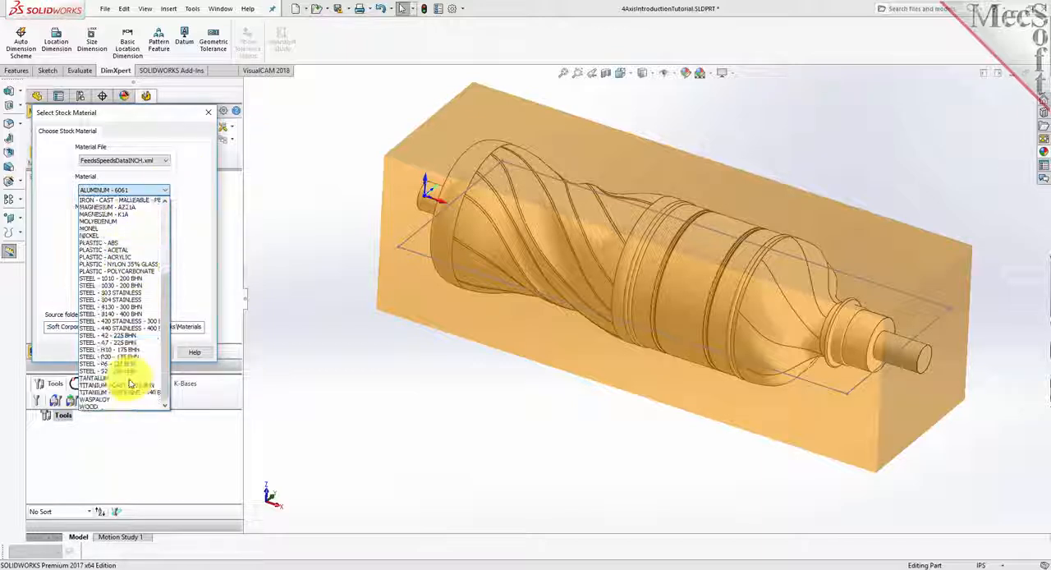
{"action": "left_click", "coordinate": [106, 403]}
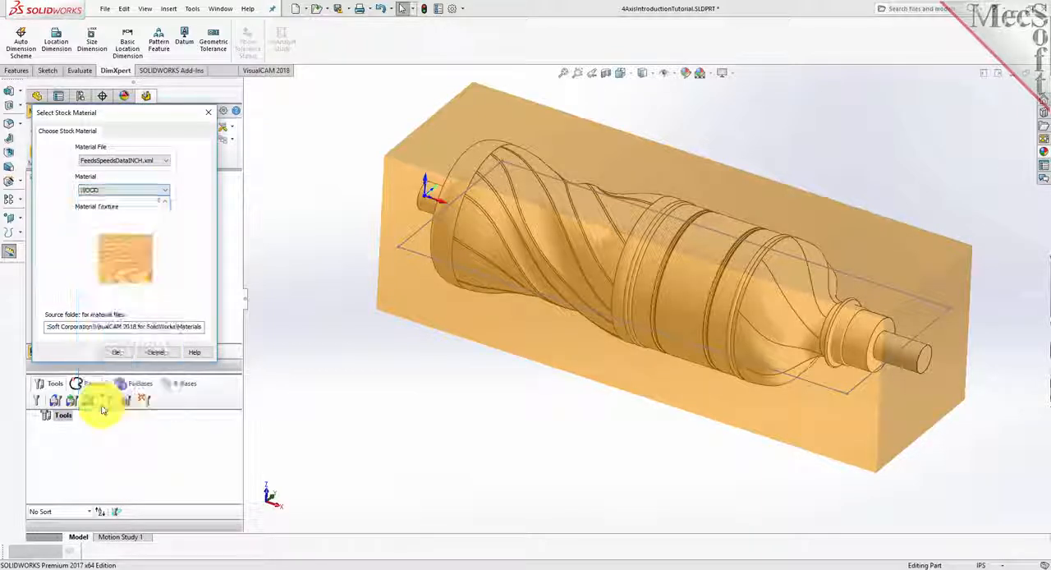
{"action": "left_click", "coordinate": [116, 351]}
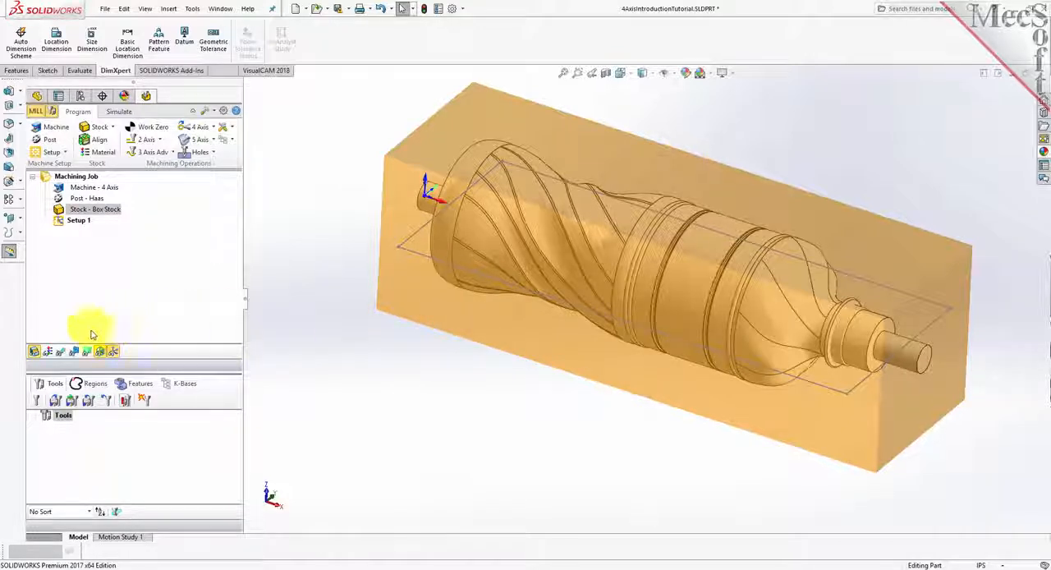
- Switch the material texture display on to inspect the wood texture on the box stock, and switch it off again
{"action": "left_click", "coordinate": [48, 356]}
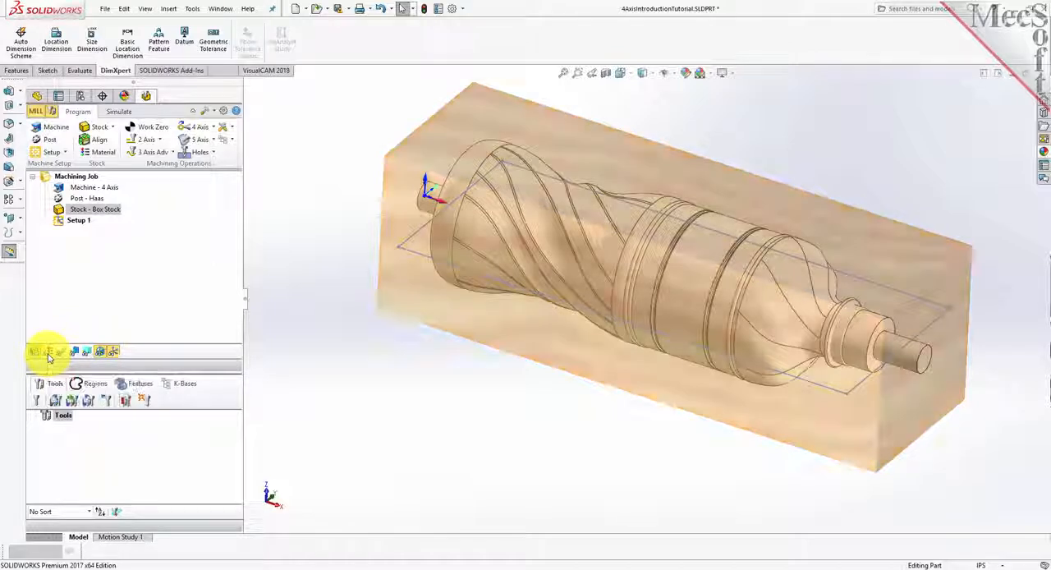
{"action": "left_click", "coordinate": [47, 356]}
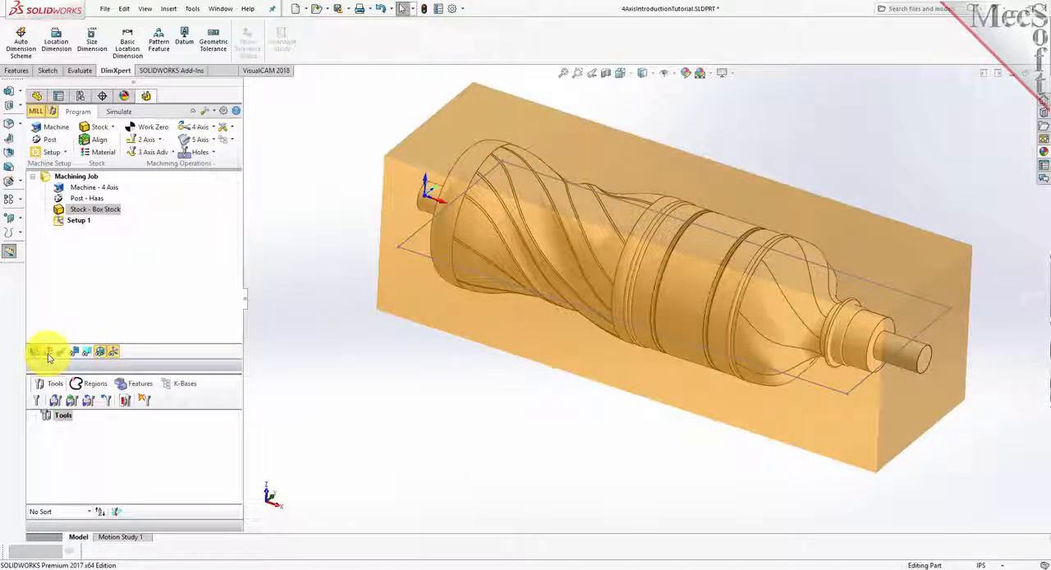
{"action": "left_click", "coordinate": [47, 357]}
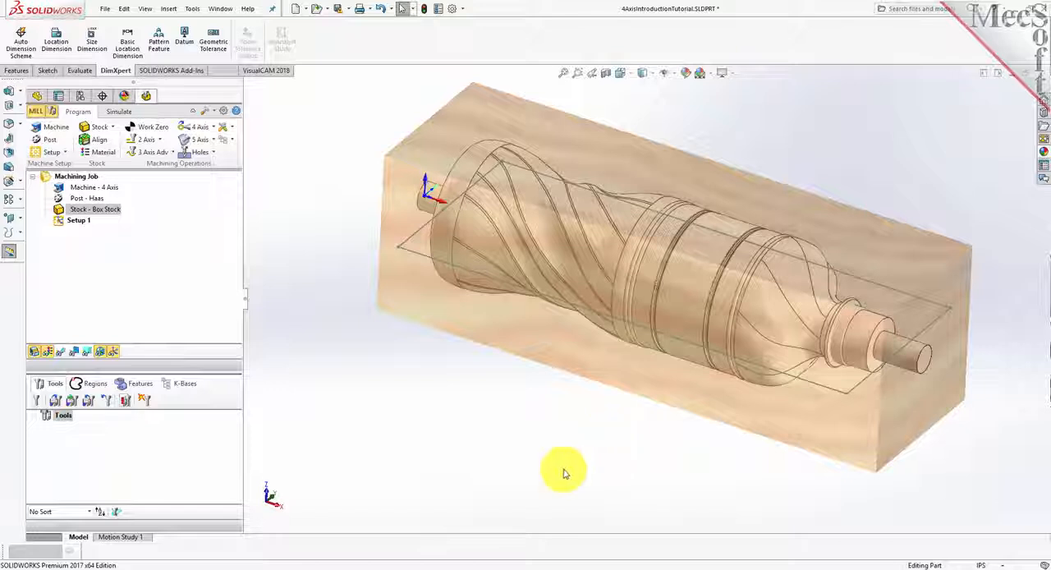
{"action": "scroll", "coordinate": [565, 473], "scroll_direction": "down", "scroll_amount": 1}
{"action": "scroll", "coordinate": [493, 485], "scroll_direction": "up", "scroll_amount": 3}
{"action": "scroll", "coordinate": [714, 200], "scroll_direction": "down", "scroll_amount": 1}
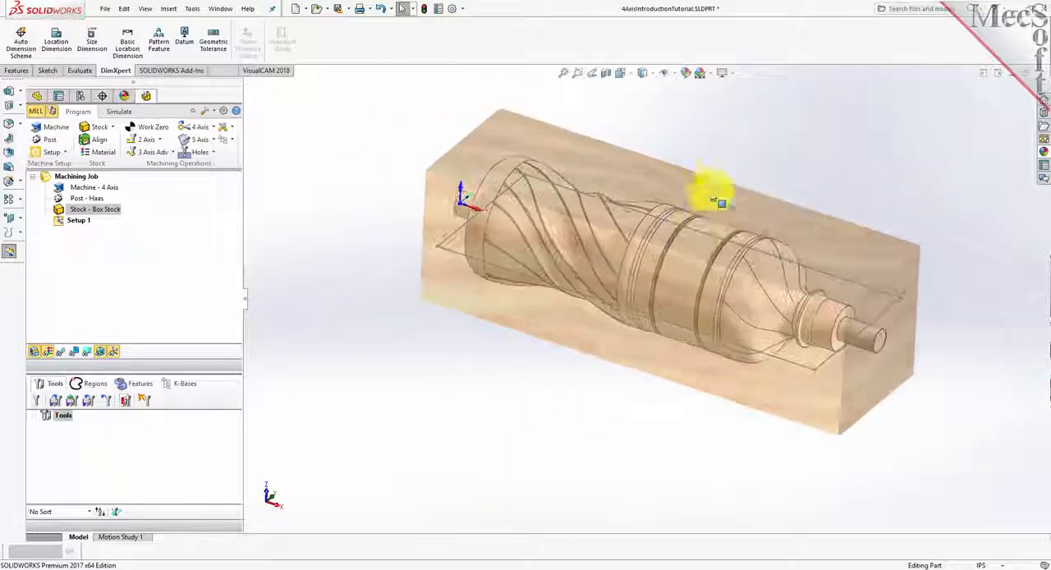
{"action": "scroll", "coordinate": [715, 199], "scroll_direction": "down", "scroll_amount": 2}
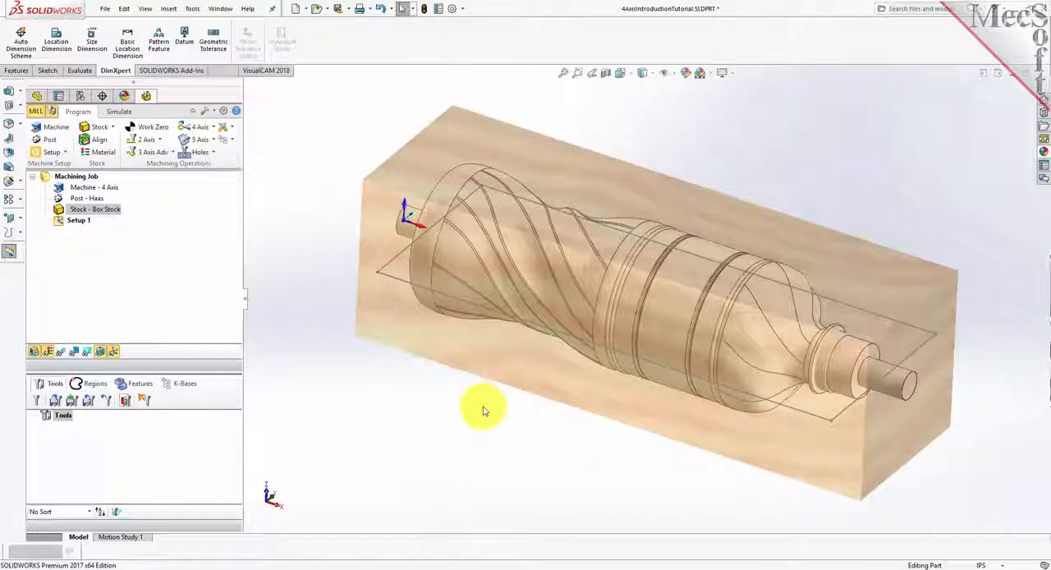
{"action": "left_click", "coordinate": [49, 353]}
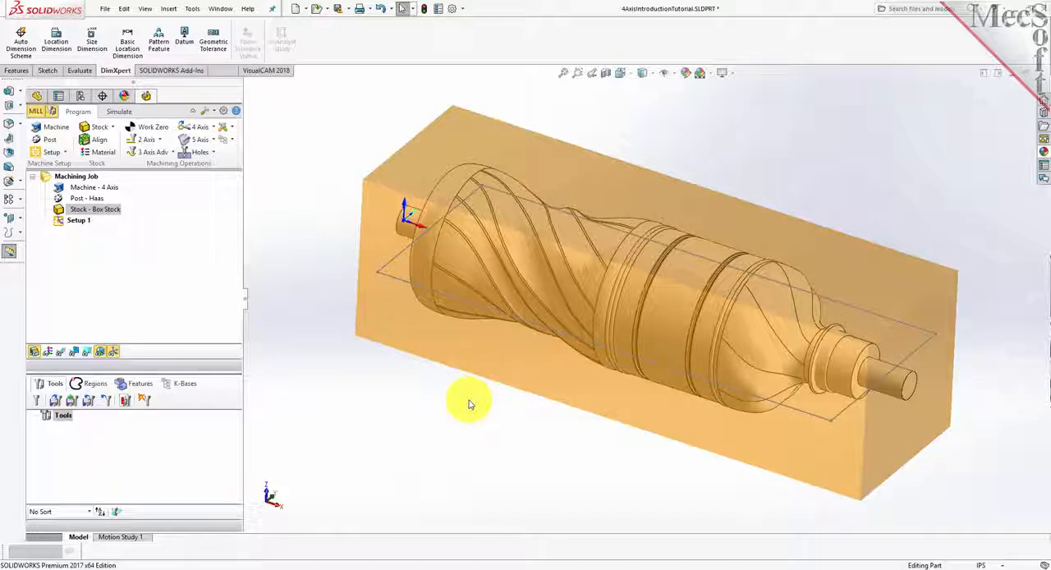
- Load the tools from the knowledge base file 4AxisIntroductionTutorial.vkb into the tool list
{"action": "left_click", "coordinate": [61, 402]}
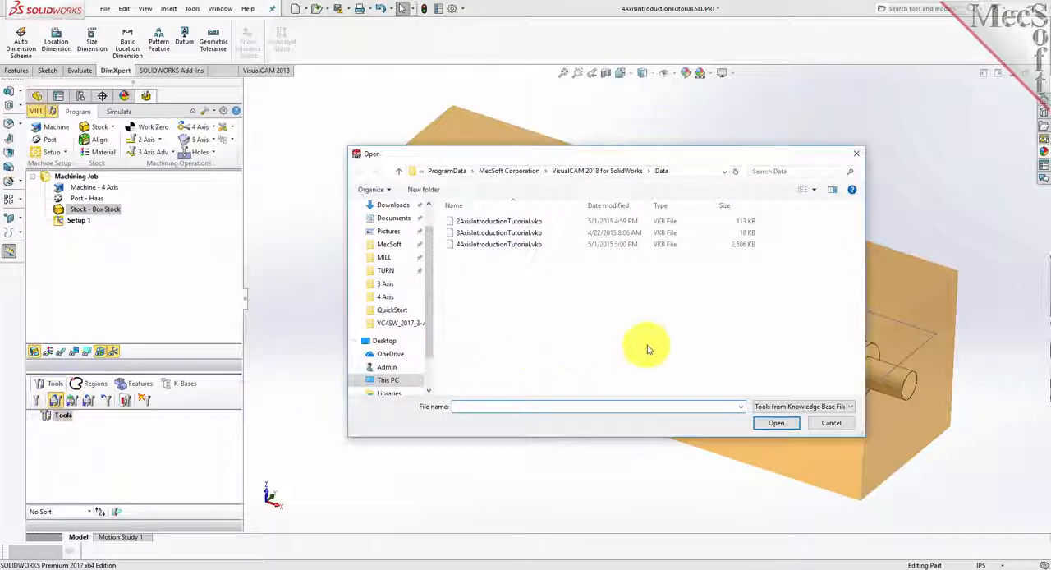
{"action": "left_click", "coordinate": [790, 407]}
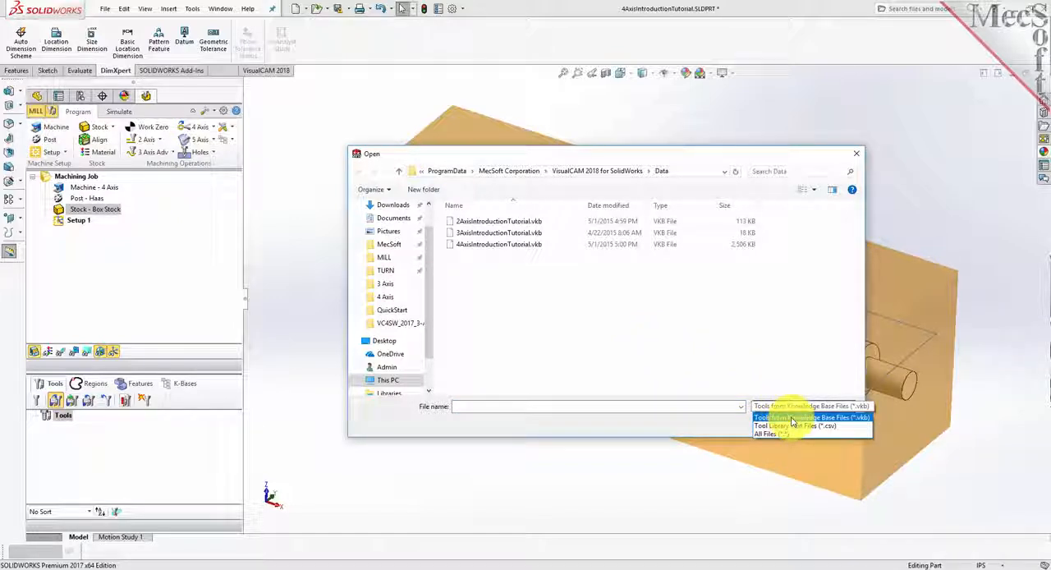
{"action": "left_click", "coordinate": [793, 417]}
{"action": "left_click", "coordinate": [487, 245]}
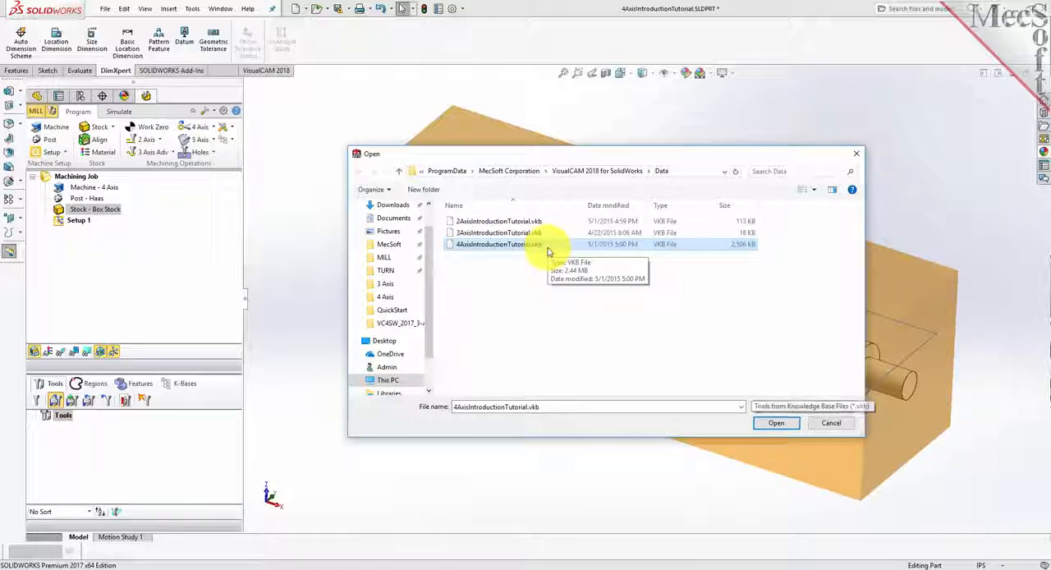
{"action": "left_click", "coordinate": [778, 425]}
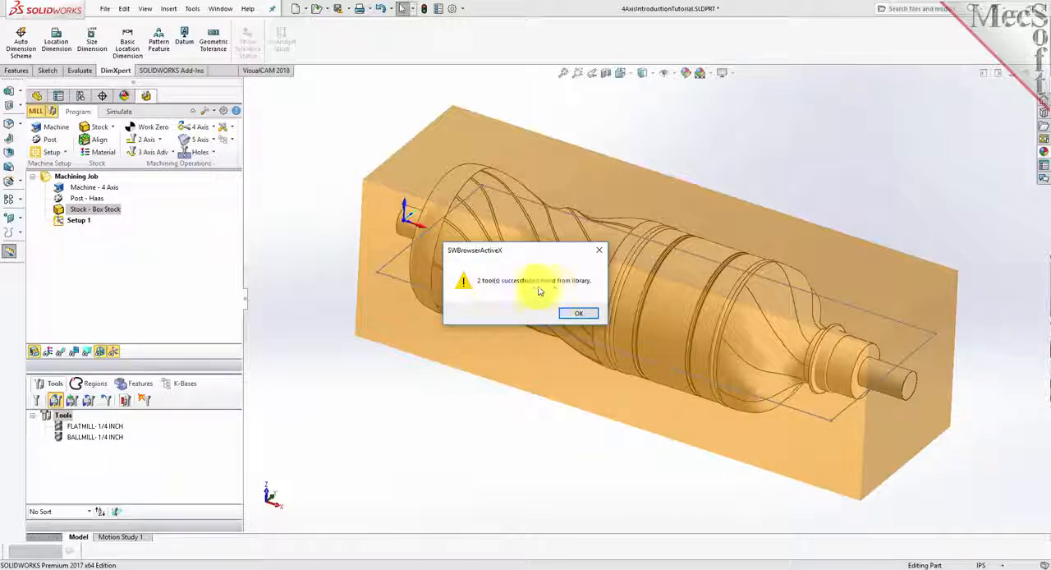
{"action": "left_click", "coordinate": [579, 316]}
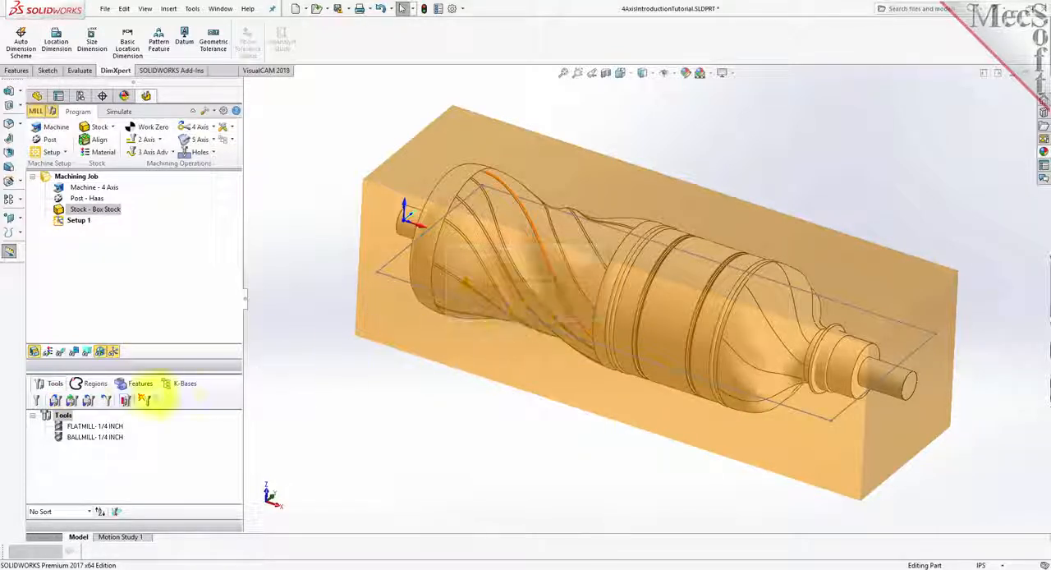
- Review the properties and feeds and speeds of the 1/4 inch flat mill, and the properties of the 1/4 inch ball mill
{"action": "left_click", "coordinate": [90, 428]}
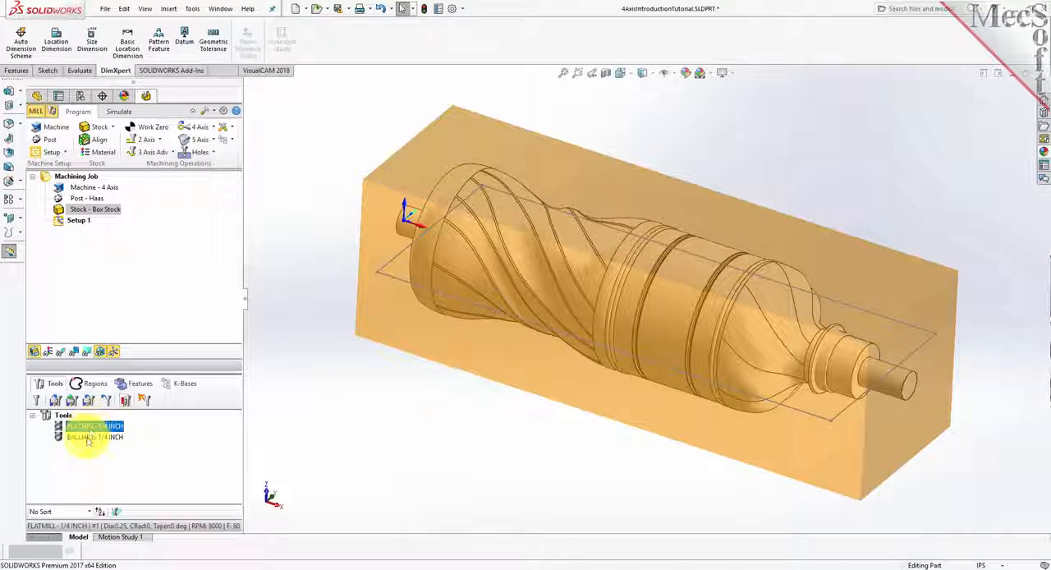
{"action": "left_click", "coordinate": [89, 438]}
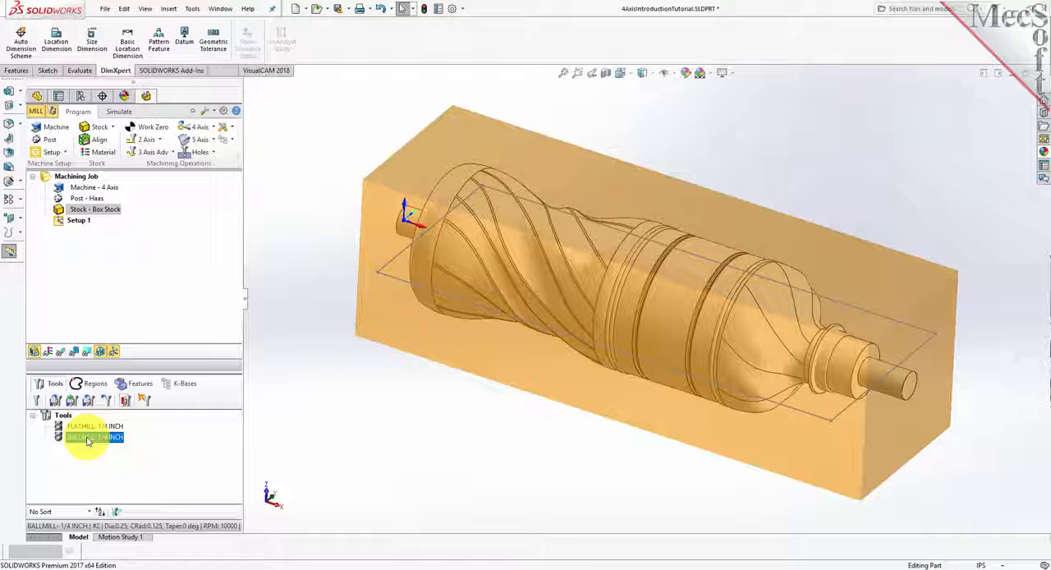
{"action": "double_click", "coordinate": [66, 427]}
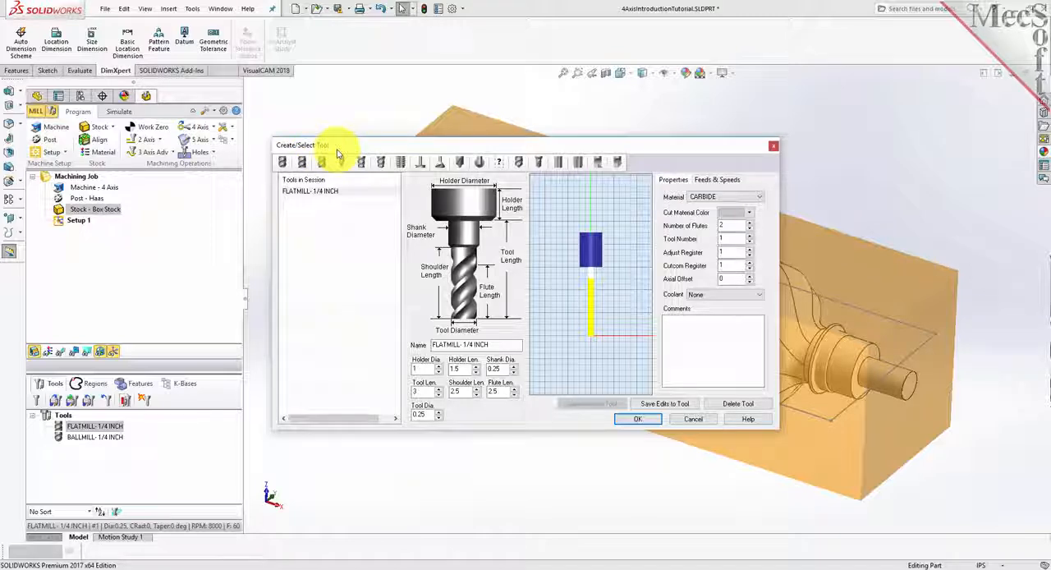
{"action": "left_click", "coordinate": [716, 179]}
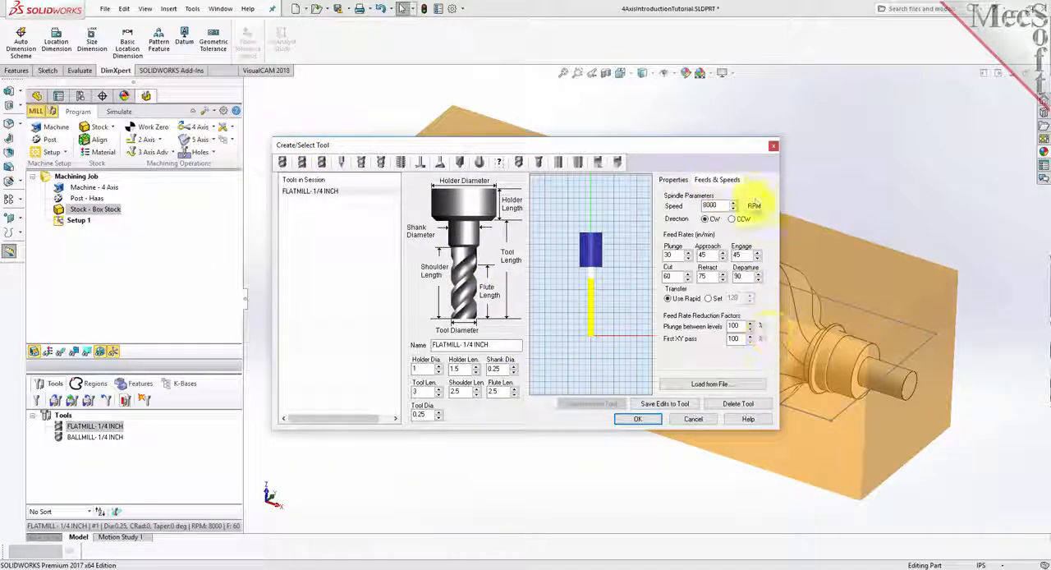
{"action": "left_click", "coordinate": [674, 180]}
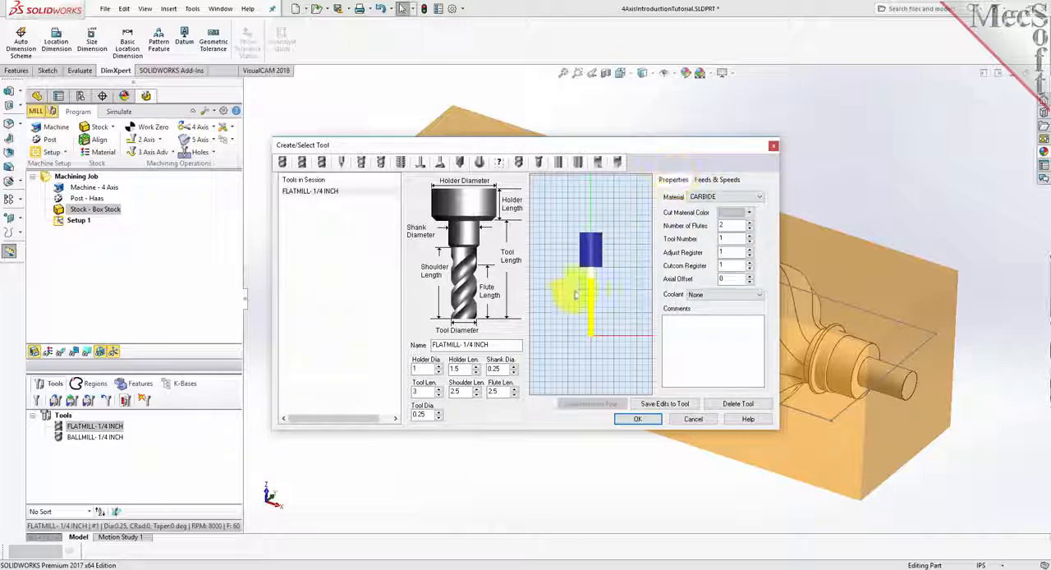
{"action": "left_click", "coordinate": [297, 191]}
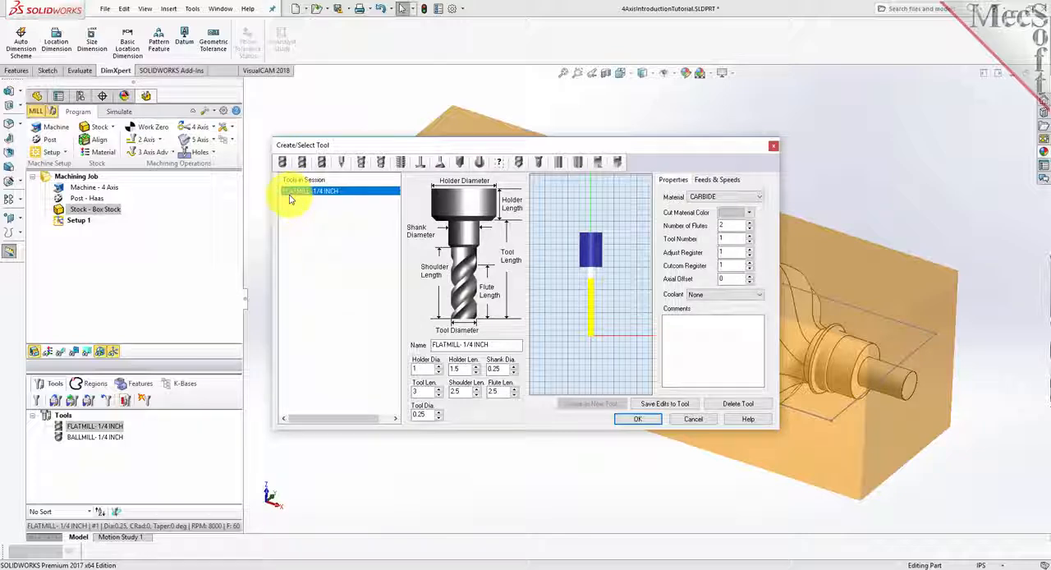
{"action": "left_click", "coordinate": [281, 162]}
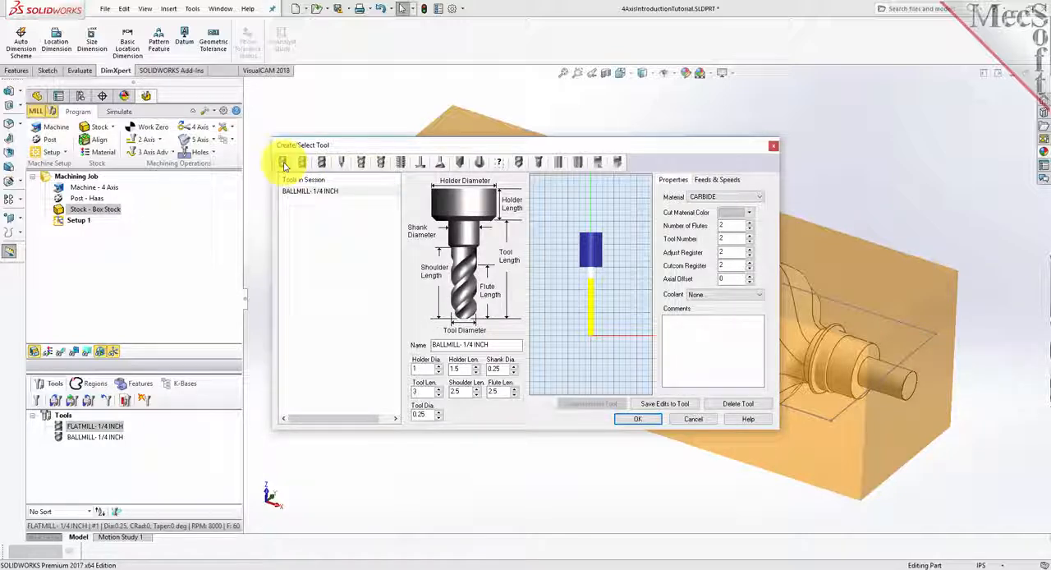
{"action": "left_click", "coordinate": [321, 194]}
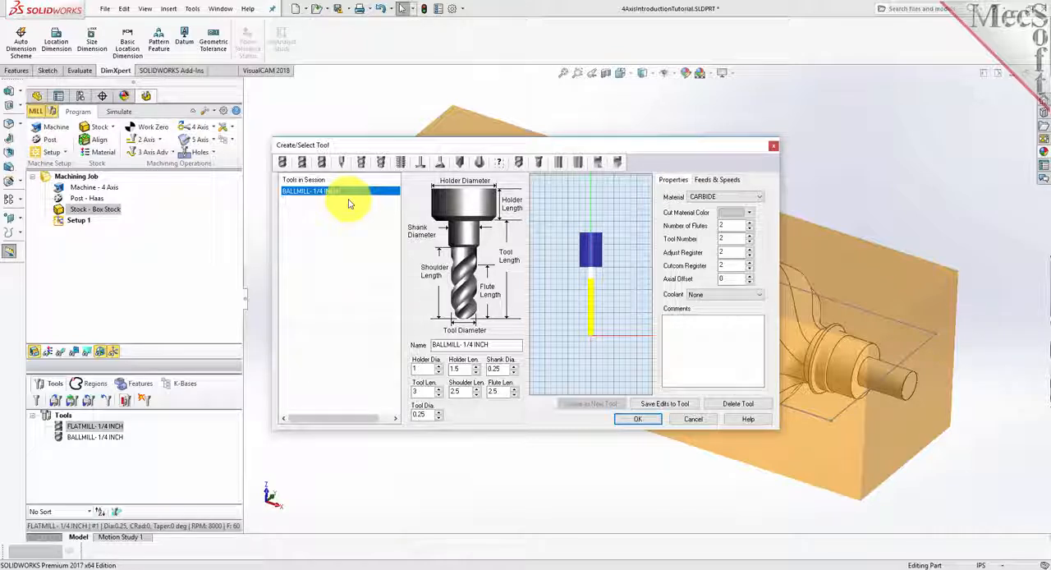
{"action": "left_click", "coordinate": [638, 419]}
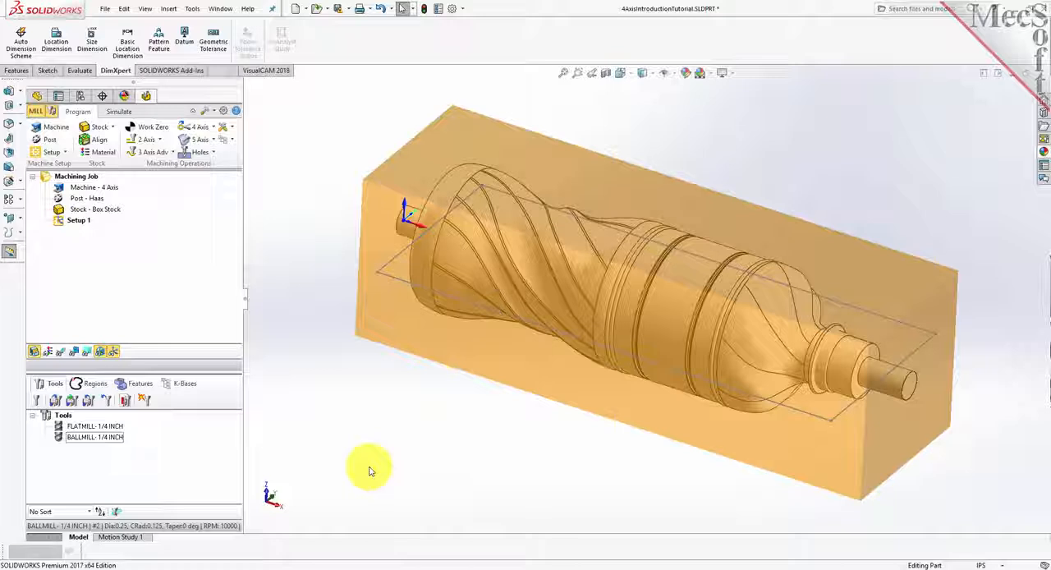
- Select the support cylinder at each end of the part in turn to examine them, and clear the selection
{"action": "left_click", "coordinate": [907, 398]}
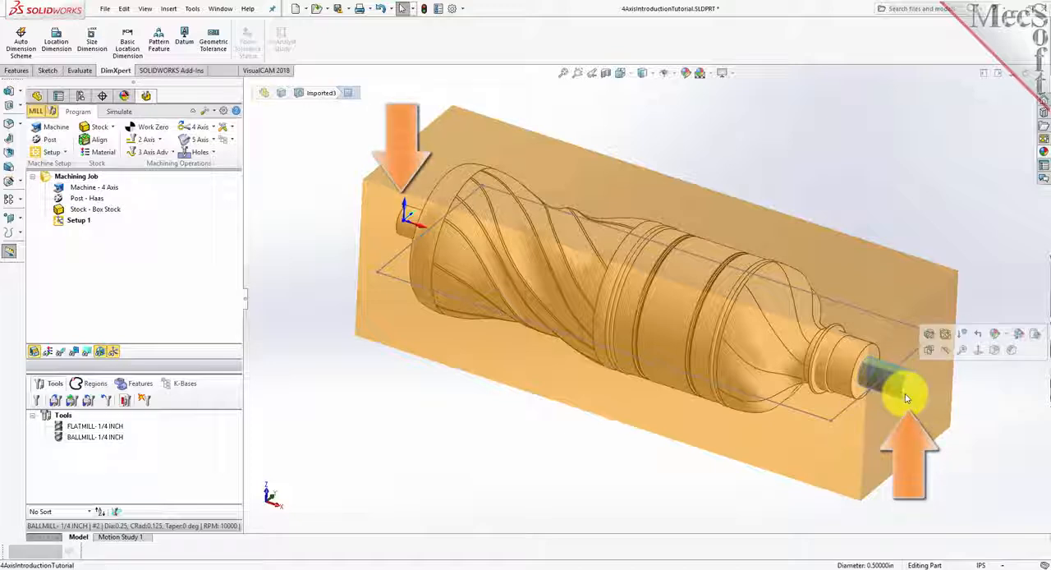
{"action": "left_click", "coordinate": [411, 226]}
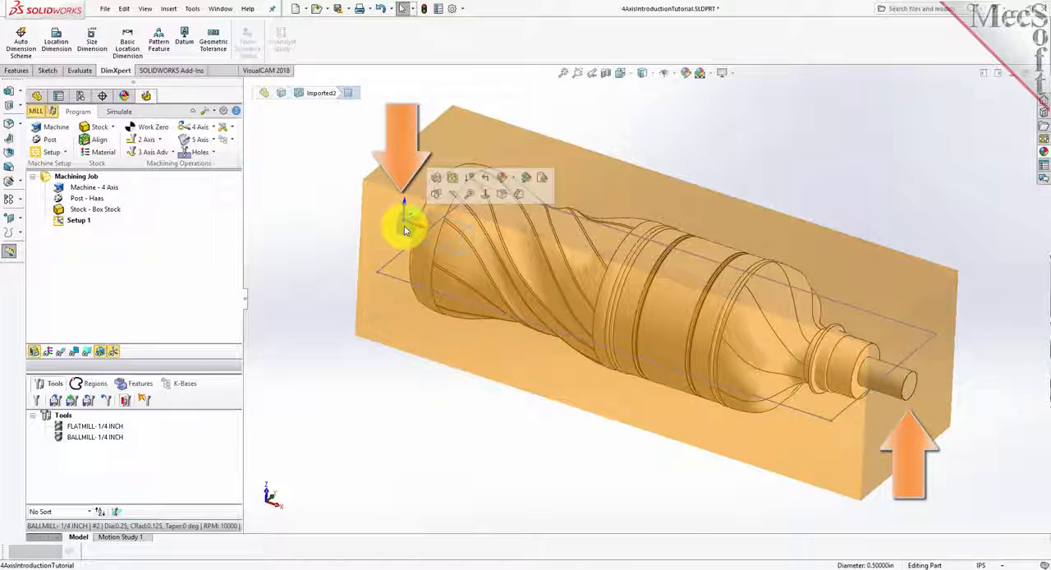
{"action": "left_click", "coordinate": [335, 223]}
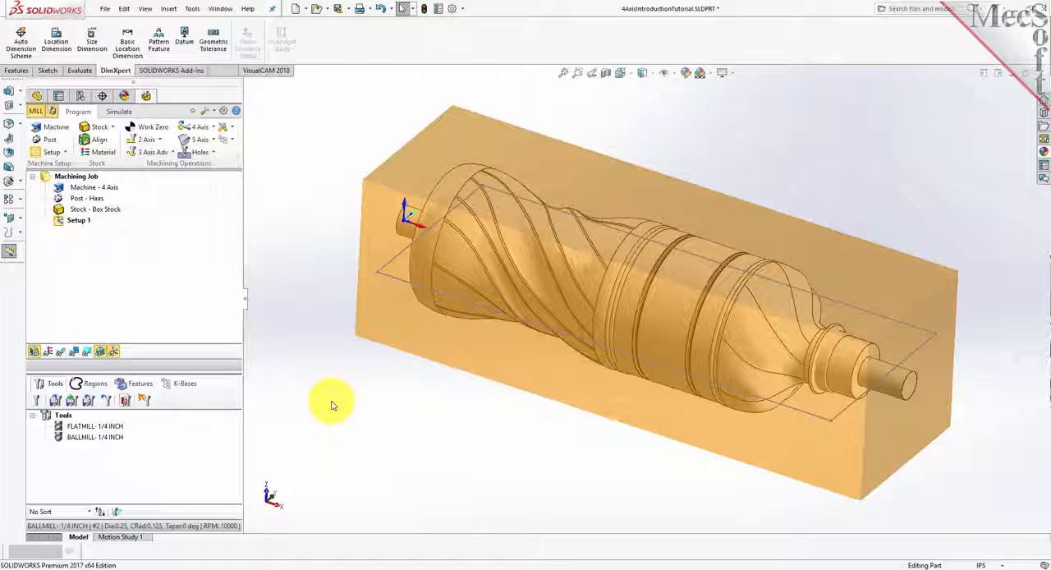
- Start a 3-axis Horizontal Roughing operation under Setup 1 and assign the four lines of the rectangular sketch around the part as machining regions
{"action": "left_click", "coordinate": [61, 220]}
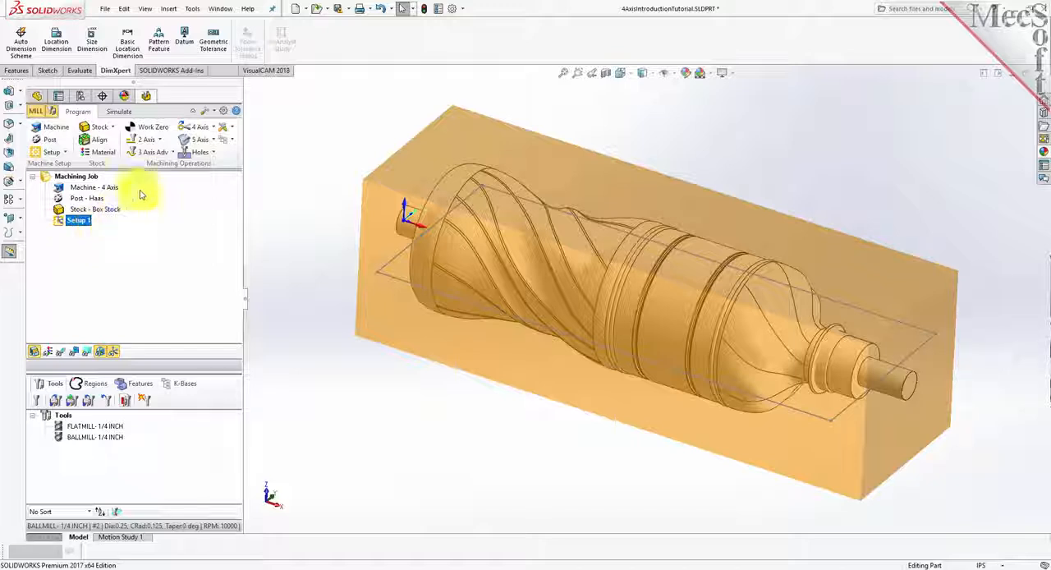
{"action": "left_click", "coordinate": [174, 154]}
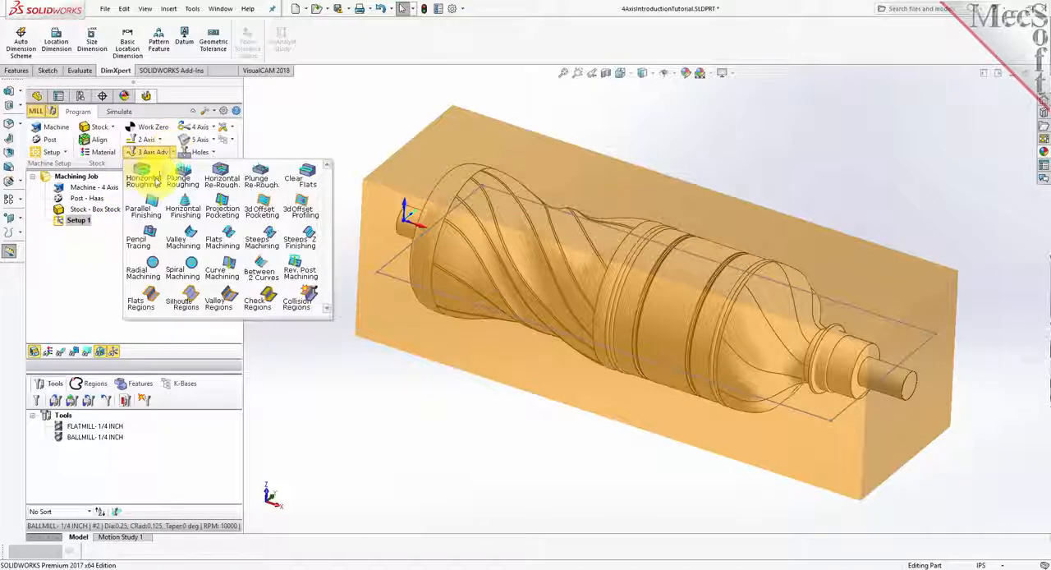
{"action": "left_click", "coordinate": [156, 190]}
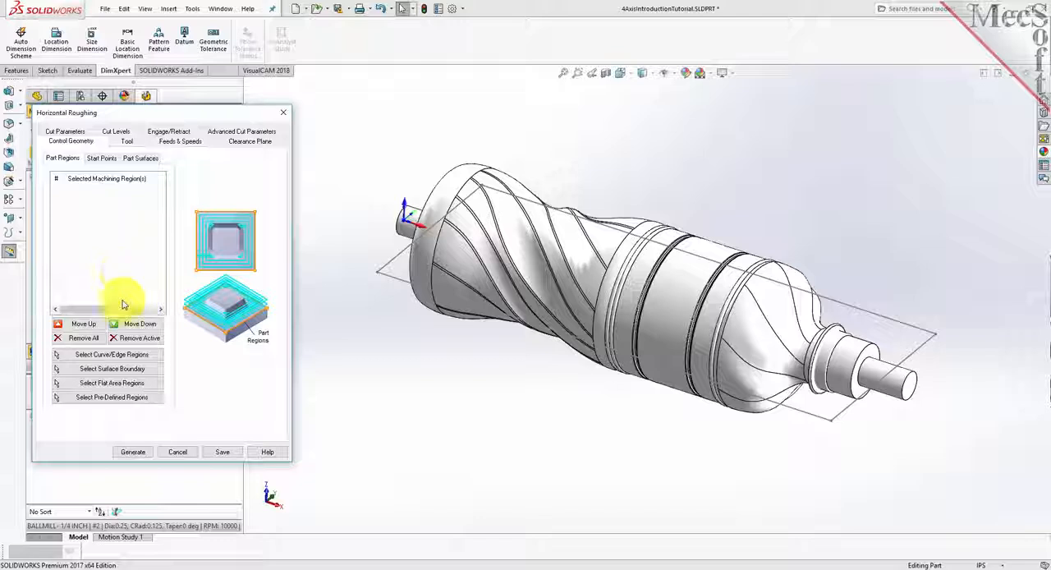
{"action": "left_click", "coordinate": [142, 358]}
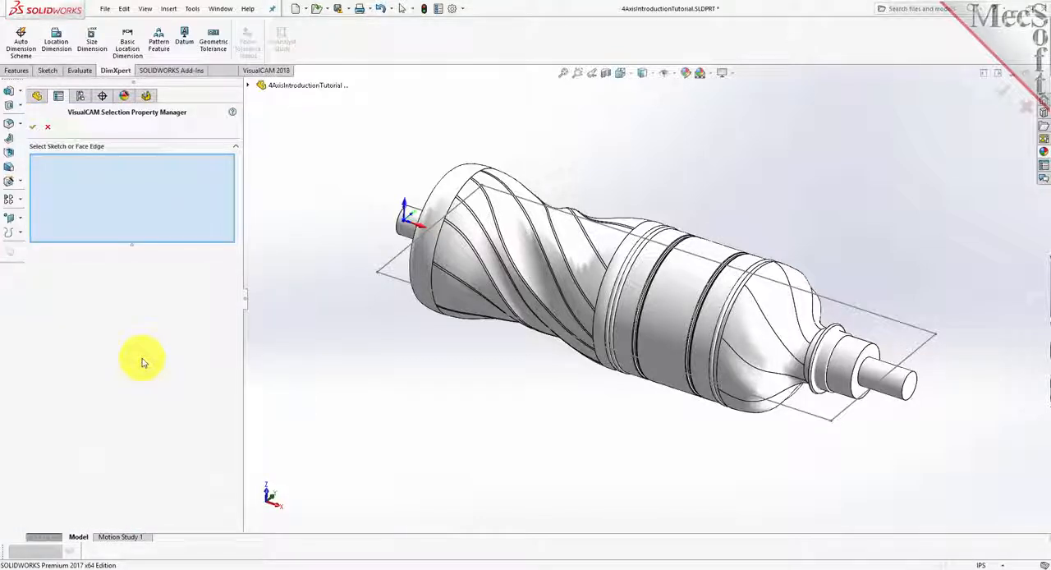
{"action": "left_click", "coordinate": [396, 275]}
{"action": "left_click", "coordinate": [398, 266]}
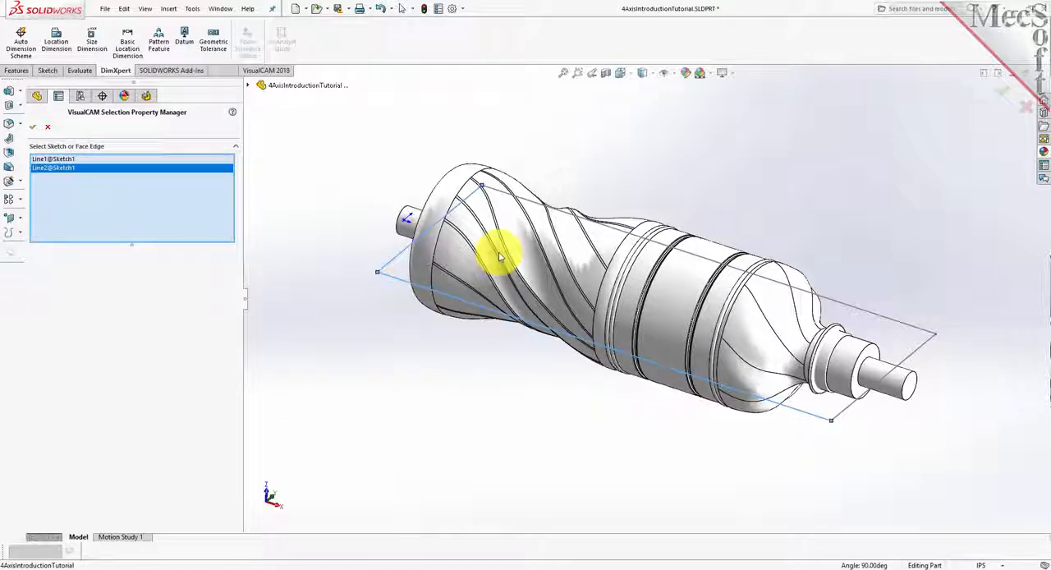
{"action": "left_click", "coordinate": [918, 328]}
{"action": "left_click", "coordinate": [912, 352]}
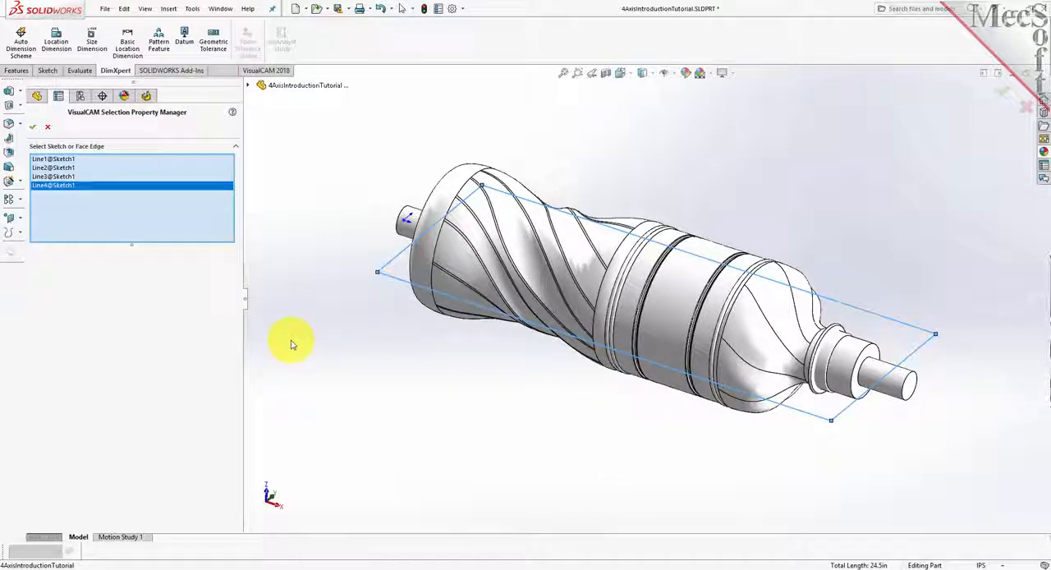
{"action": "left_click", "coordinate": [33, 129]}
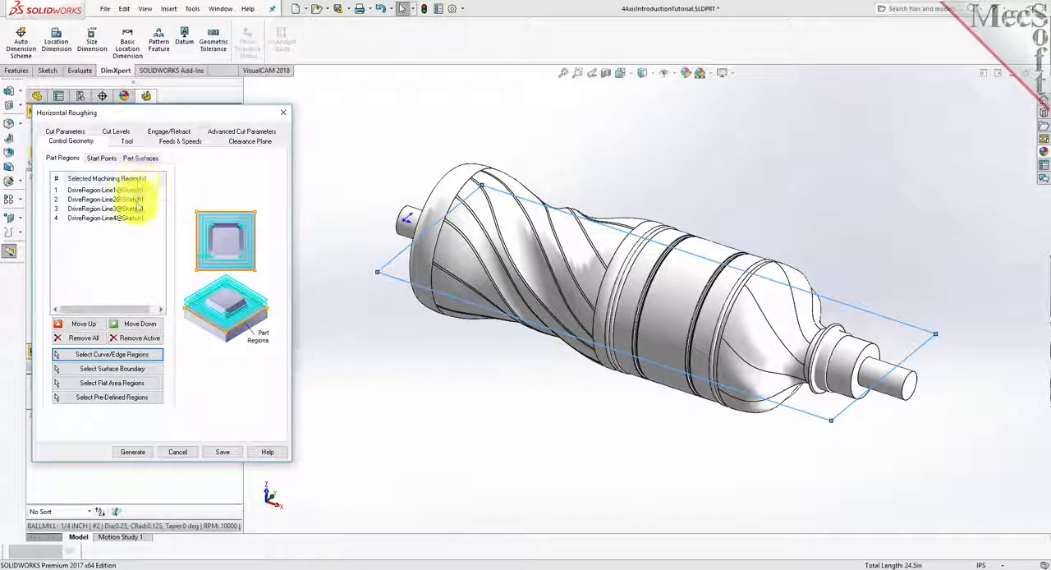
{"action": "left_click", "coordinate": [140, 200]}
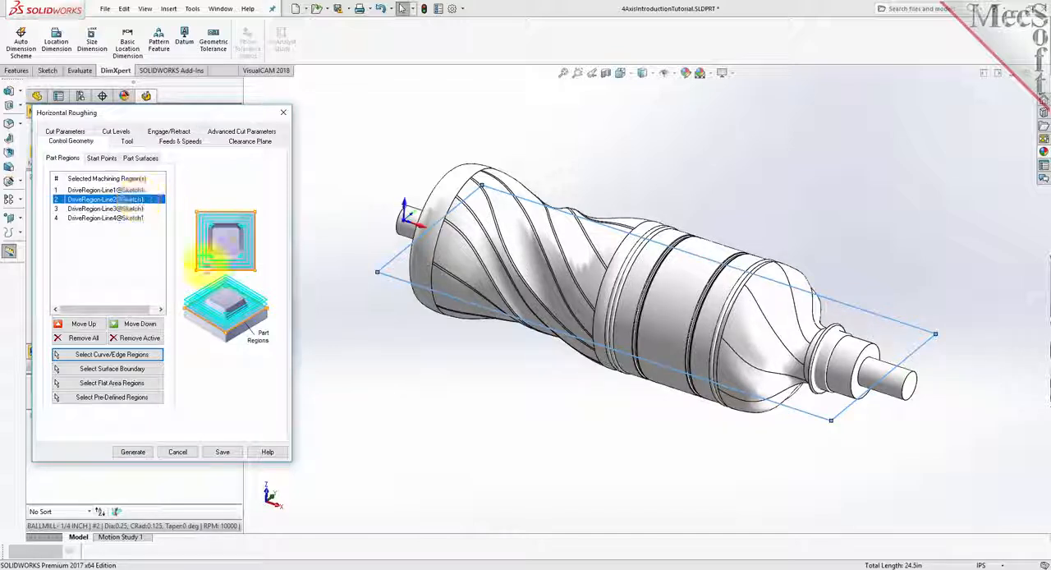
- Check the selected machining regions, assign the FLATMILL-1/4 INCH tool to the operation, and load the feeds and speeds from the tool
{"action": "left_click", "coordinate": [138, 209]}
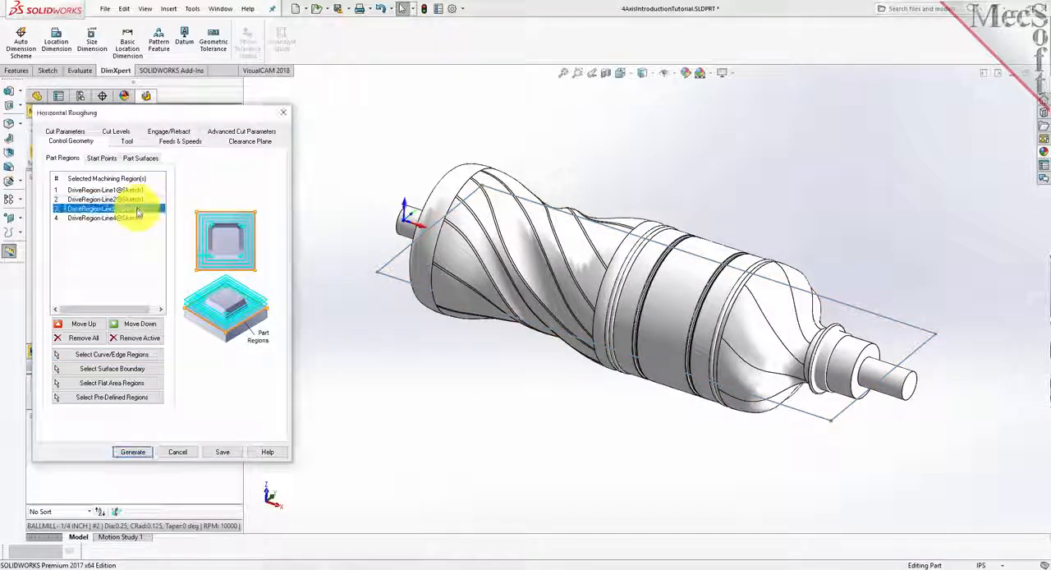
{"action": "left_click", "coordinate": [134, 218]}
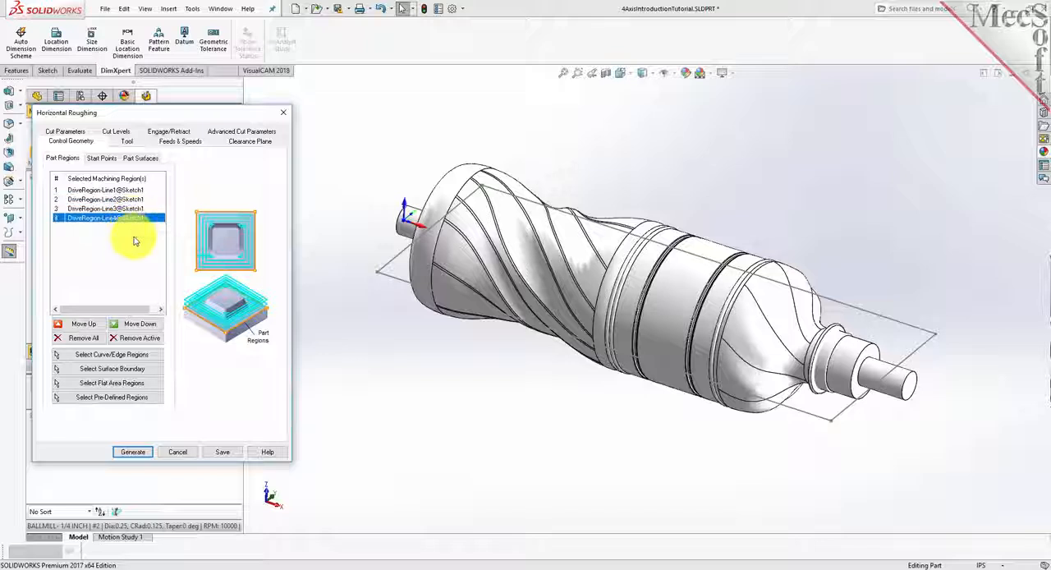
{"action": "left_click", "coordinate": [127, 141]}
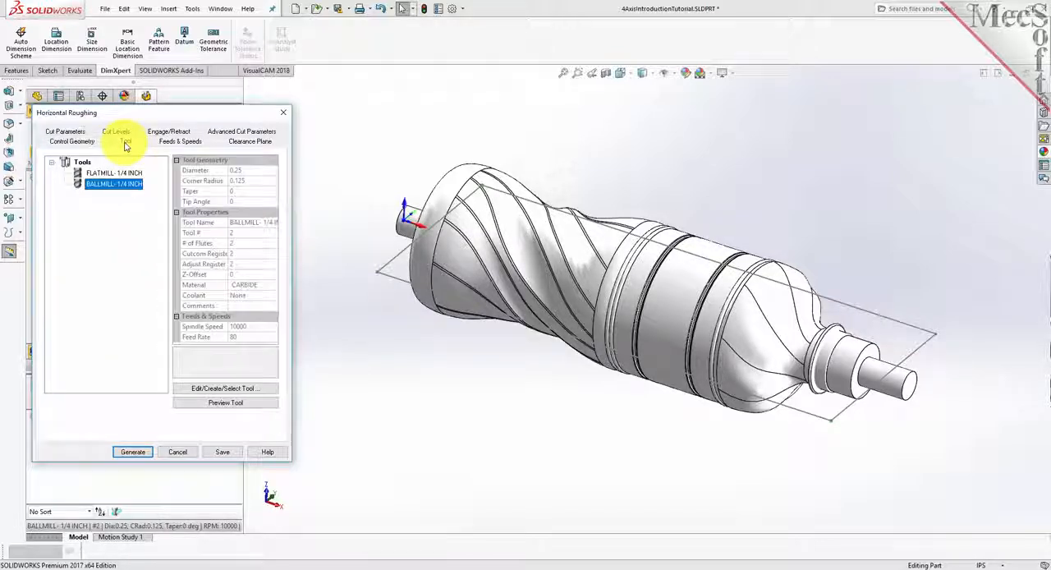
{"action": "left_click", "coordinate": [111, 173]}
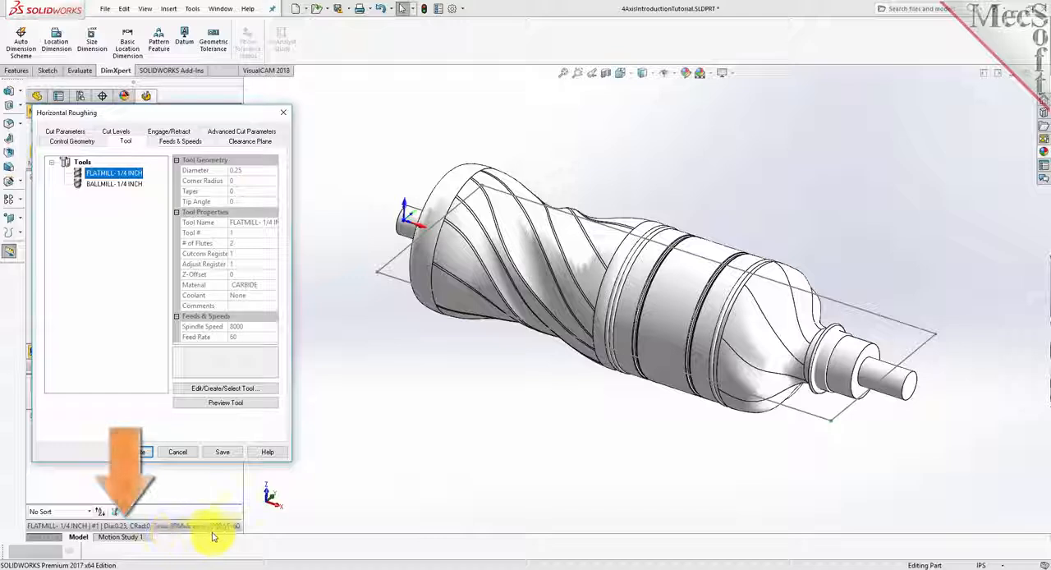
{"action": "left_click", "coordinate": [265, 533]}
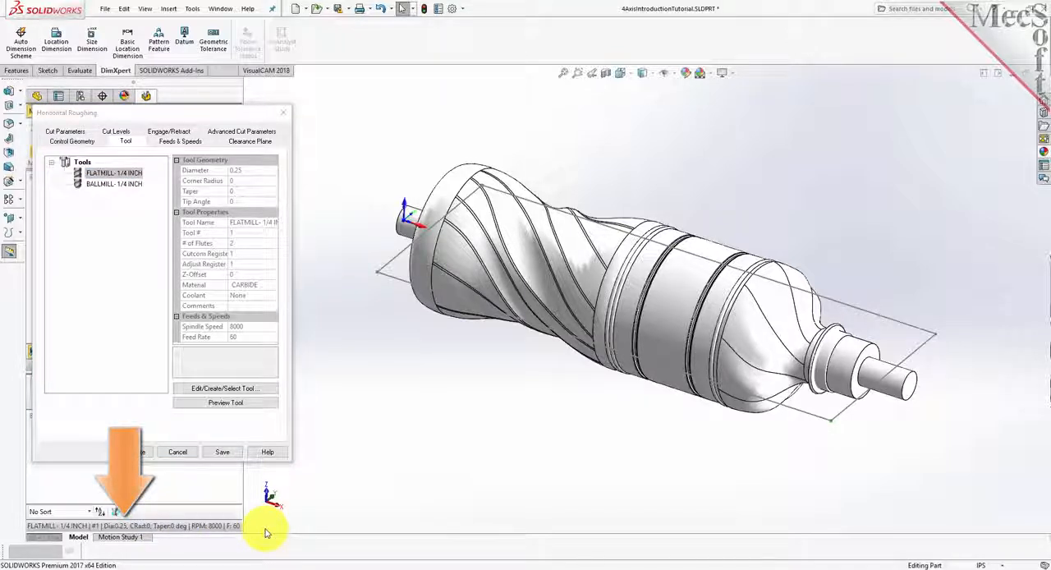
{"action": "left_click", "coordinate": [187, 143]}
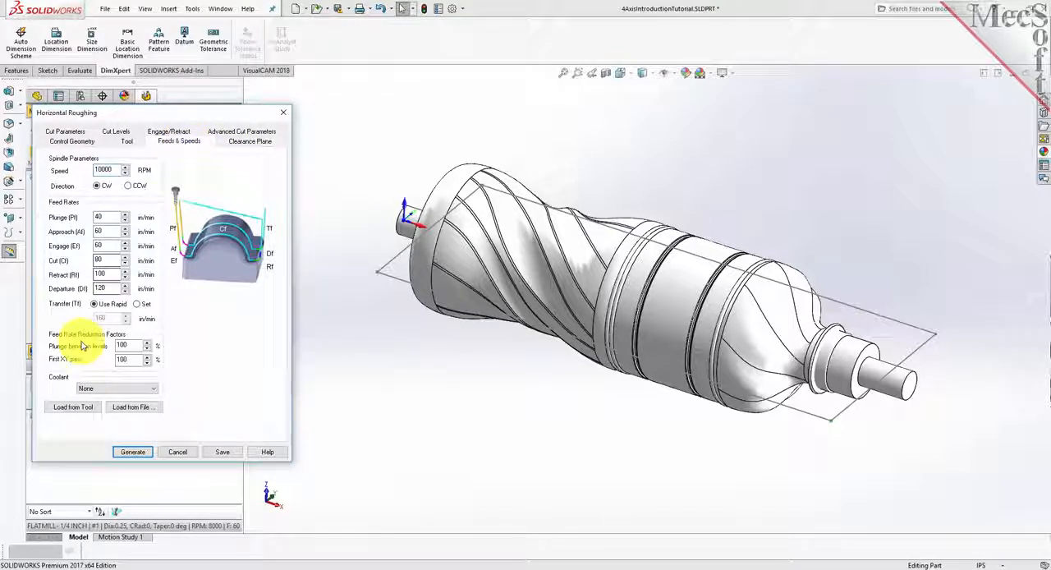
{"action": "left_click", "coordinate": [92, 411]}
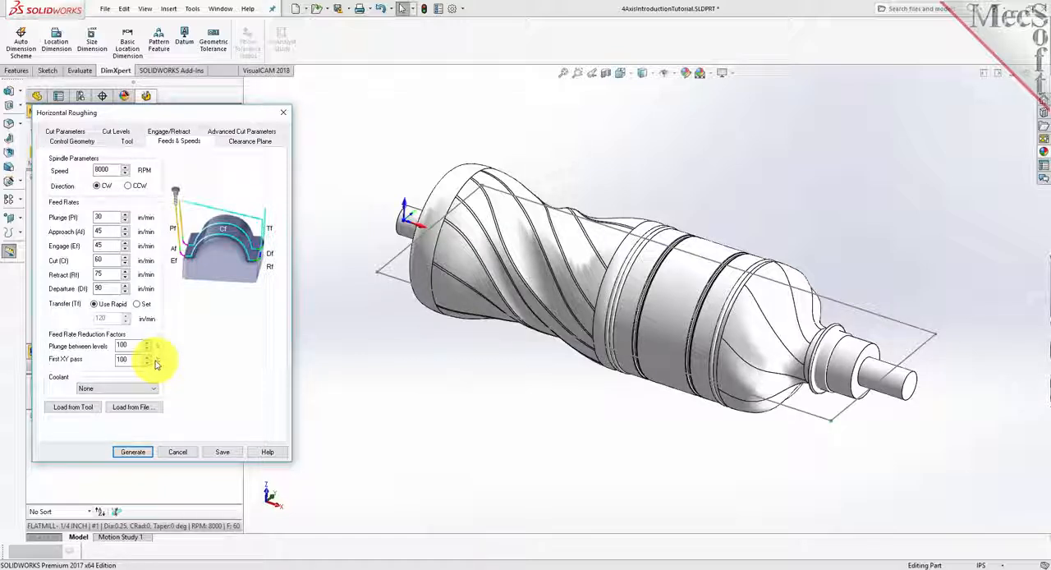
- Review the clearance plane and cut transfer settings, and the tolerance, stock and stepover parameters of the roughing operation
{"action": "left_click", "coordinate": [255, 142]}
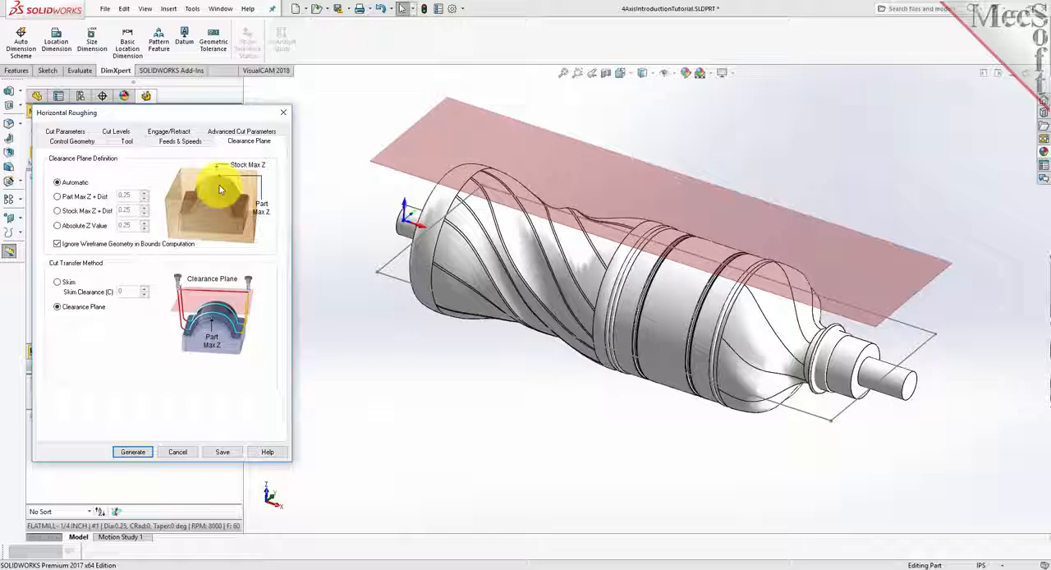
{"action": "left_click", "coordinate": [57, 312]}
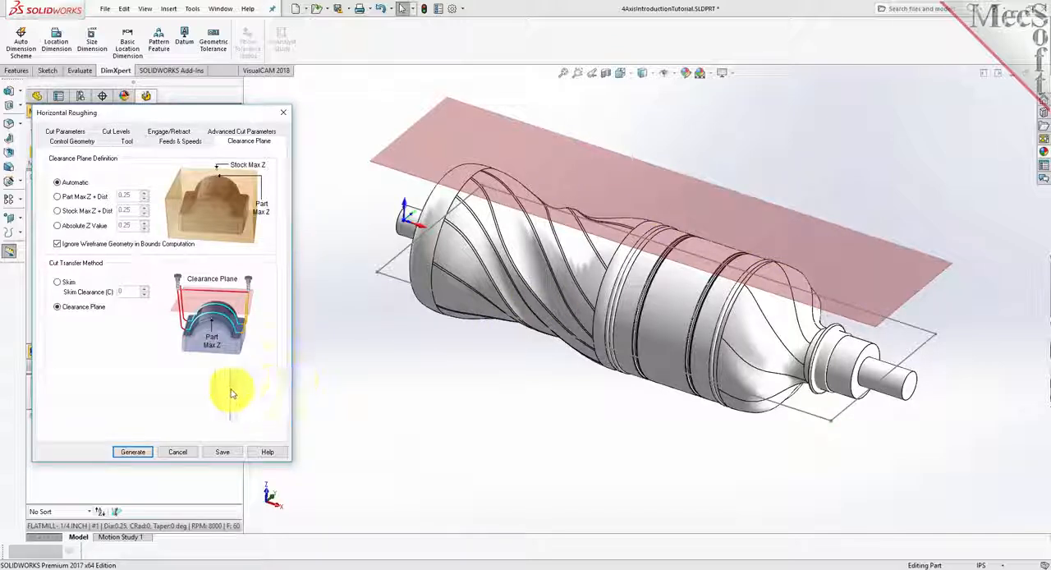
{"action": "left_click", "coordinate": [65, 132]}
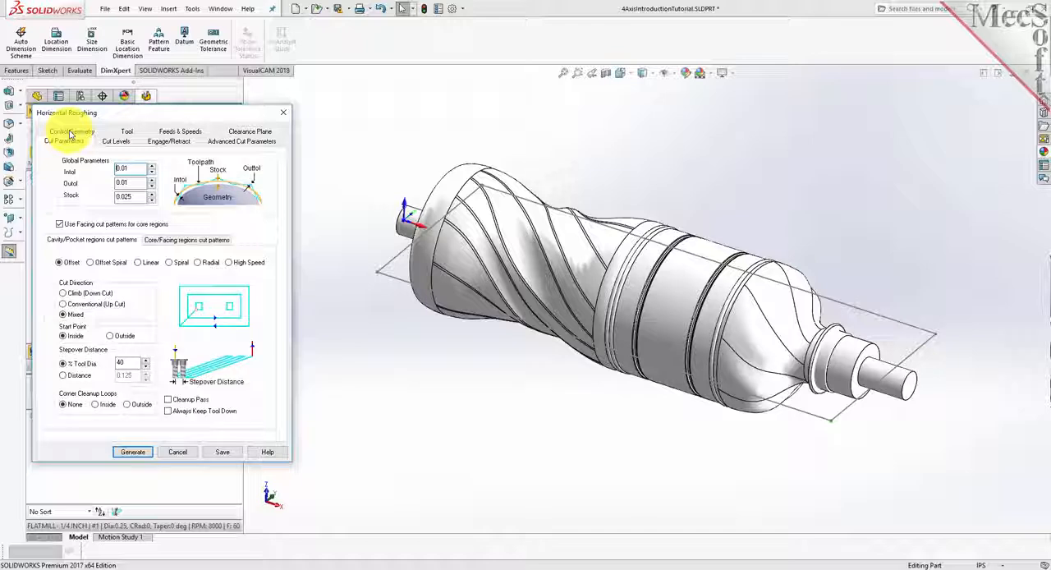
{"action": "left_click_drag", "start_coordinate": [131, 169], "coordinate": [120, 198]}
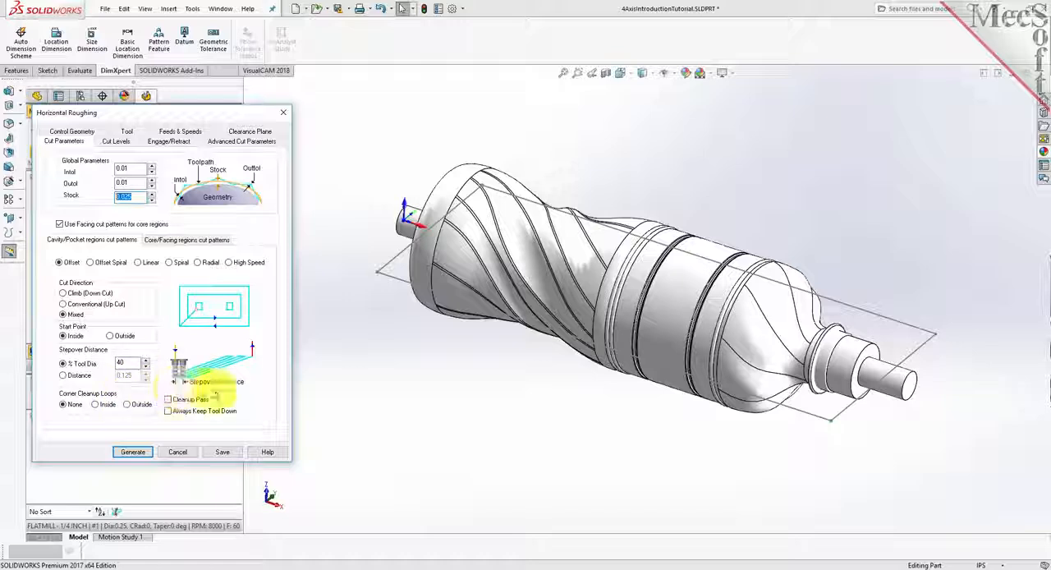
{"action": "double_click", "coordinate": [122, 362]}
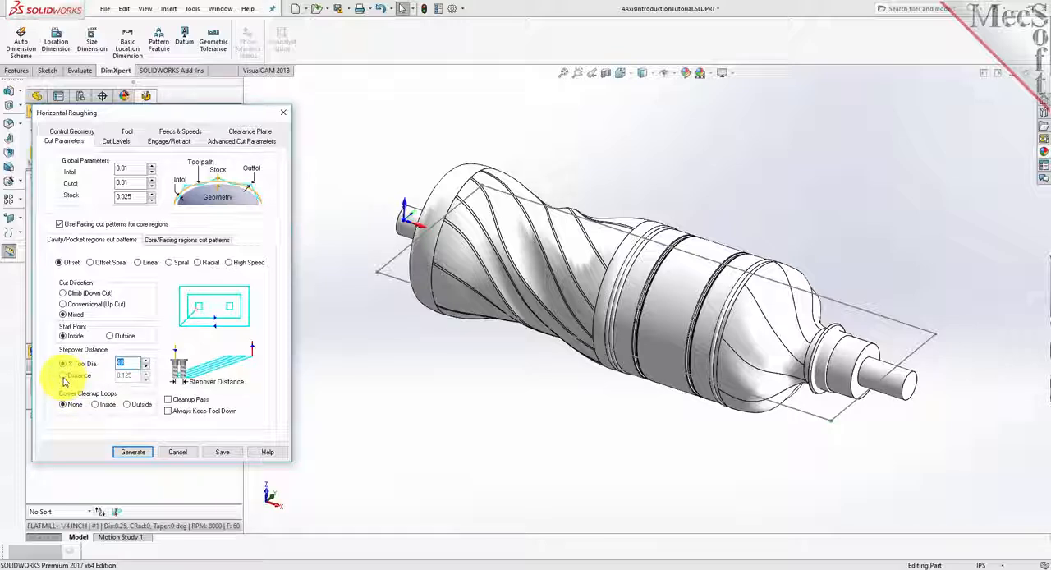
{"action": "left_click", "coordinate": [119, 143]}
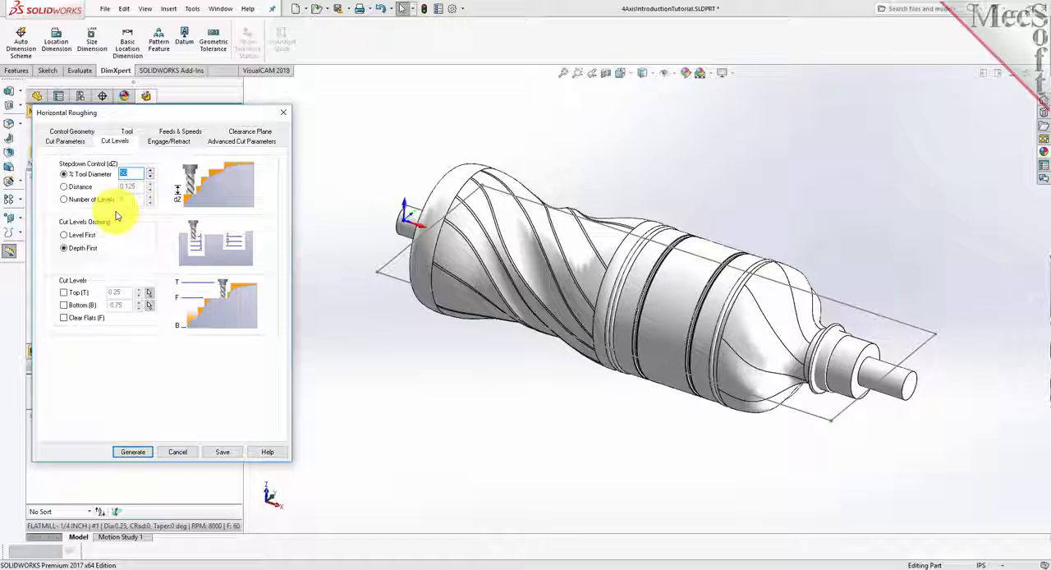
{"action": "left_click", "coordinate": [65, 141]}
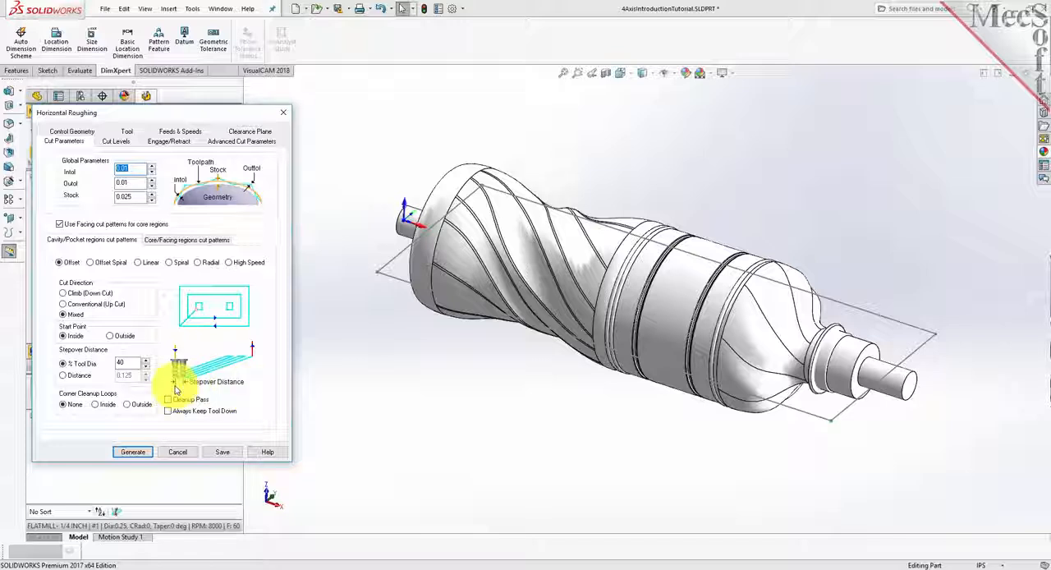
- Enable the bottom cut level and set it to 0 so that roughing ends at the sketch plane
{"action": "left_click", "coordinate": [123, 145]}
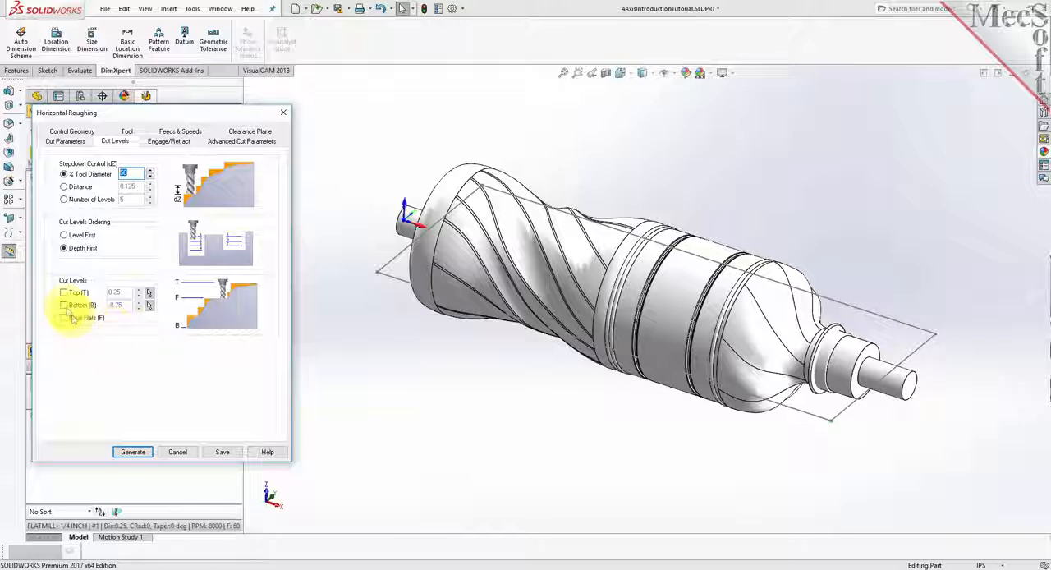
{"action": "left_click", "coordinate": [64, 306]}
{"action": "left_click_drag", "start_coordinate": [127, 305], "coordinate": [84, 306]}
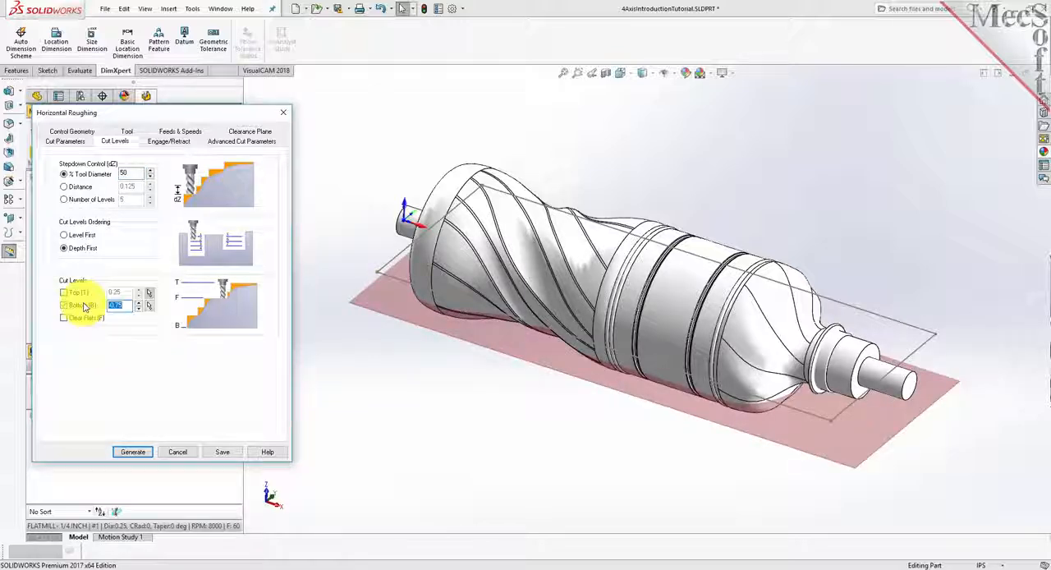
{"action": "type", "text": "0"}
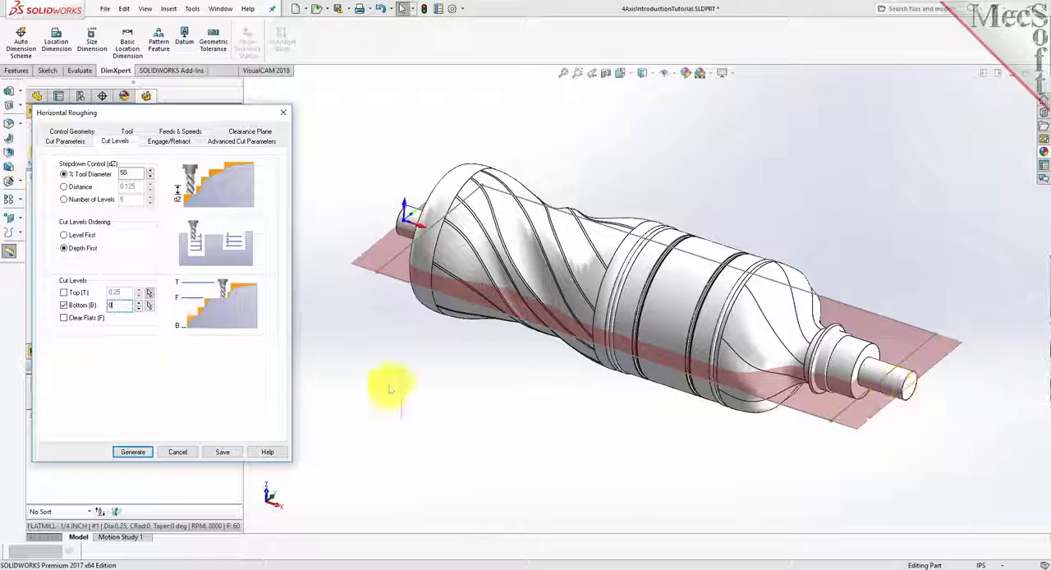
- Review the ramp angle and linear extension among the engage/retract settings, and generate the Horizontal Roughing toolpath
{"action": "left_click", "coordinate": [165, 142]}
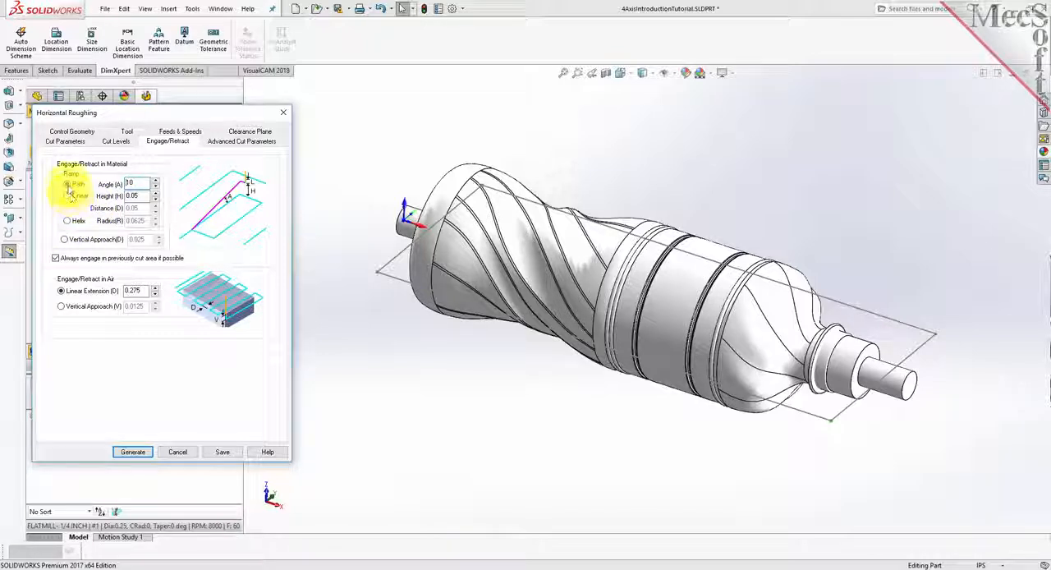
{"action": "double_click", "coordinate": [133, 182]}
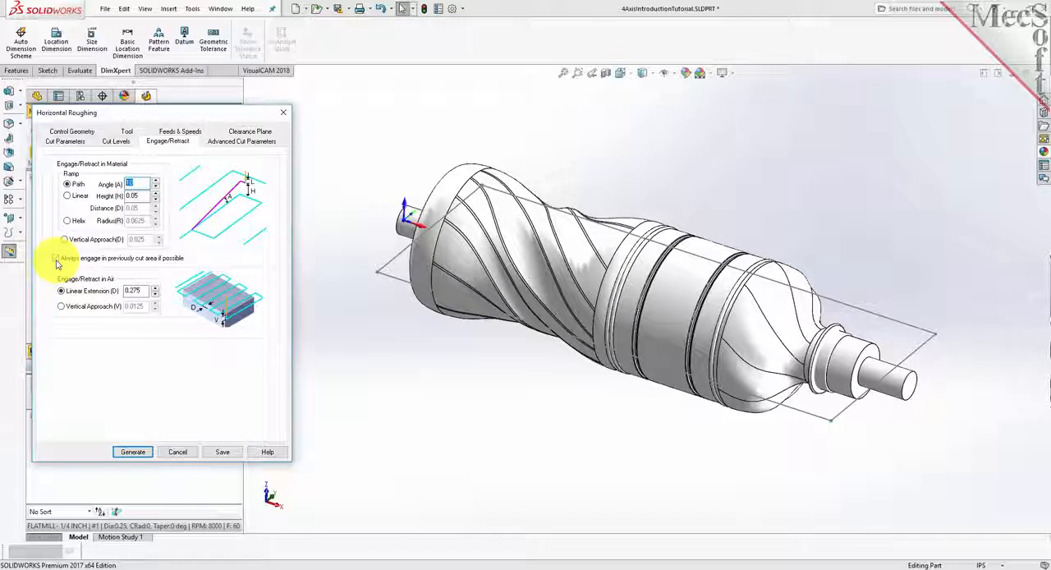
{"action": "left_click", "coordinate": [56, 258]}
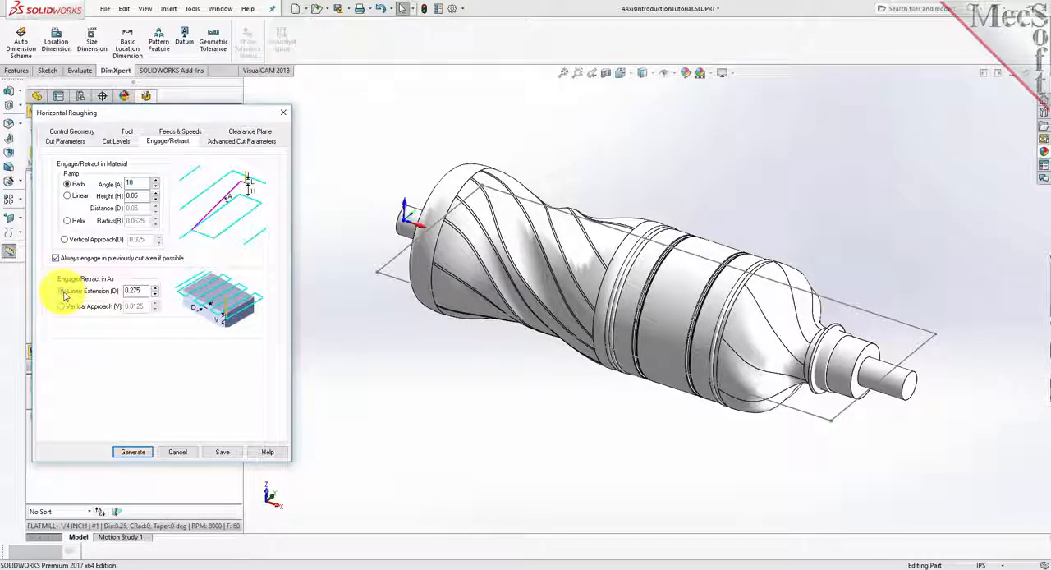
{"action": "left_click", "coordinate": [144, 291]}
{"action": "left_click_drag", "start_coordinate": [145, 290], "coordinate": [110, 292]}
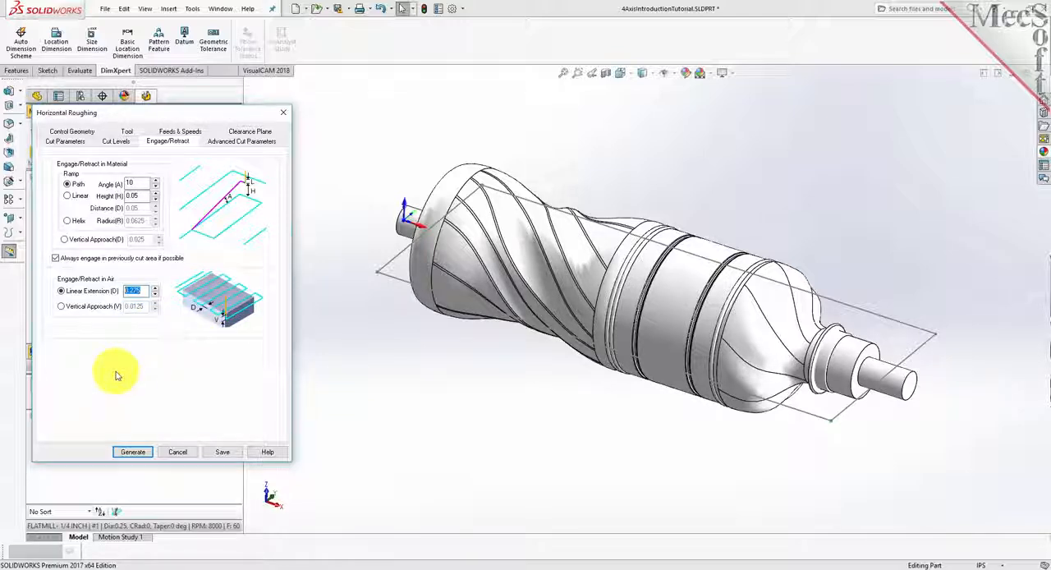
{"action": "left_click", "coordinate": [133, 452]}
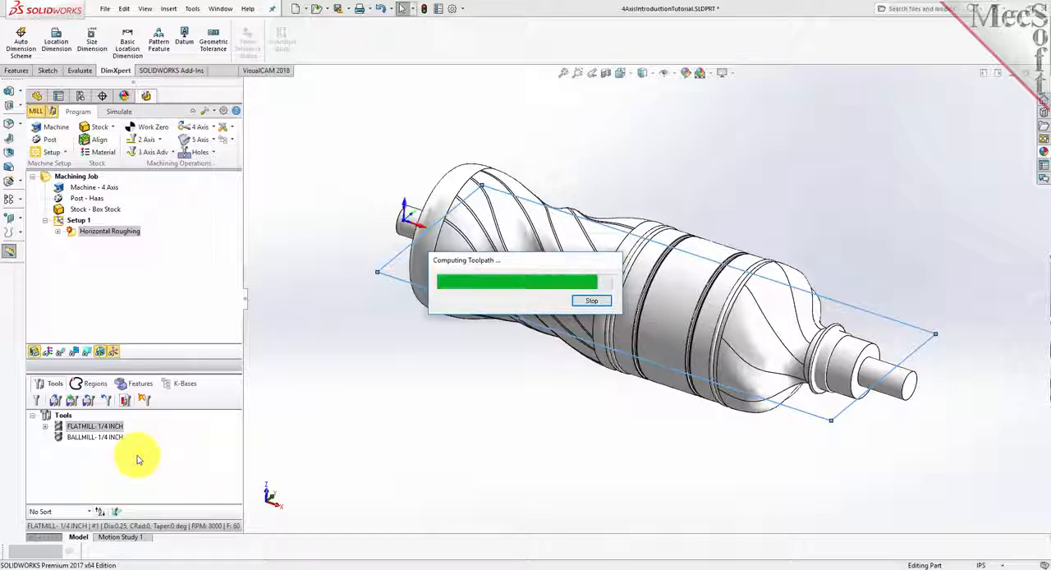
- Toggle the toolpath display off and on, and examine the roughing toolpath around the part
{"action": "left_click", "coordinate": [61, 354]}
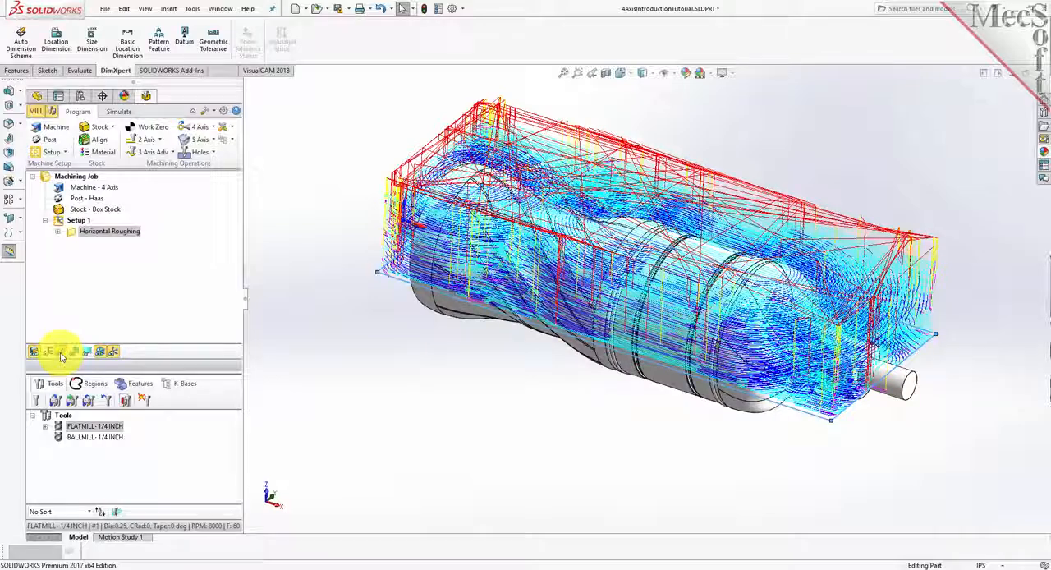
{"action": "left_click", "coordinate": [60, 353]}
{"action": "left_click", "coordinate": [61, 353]}
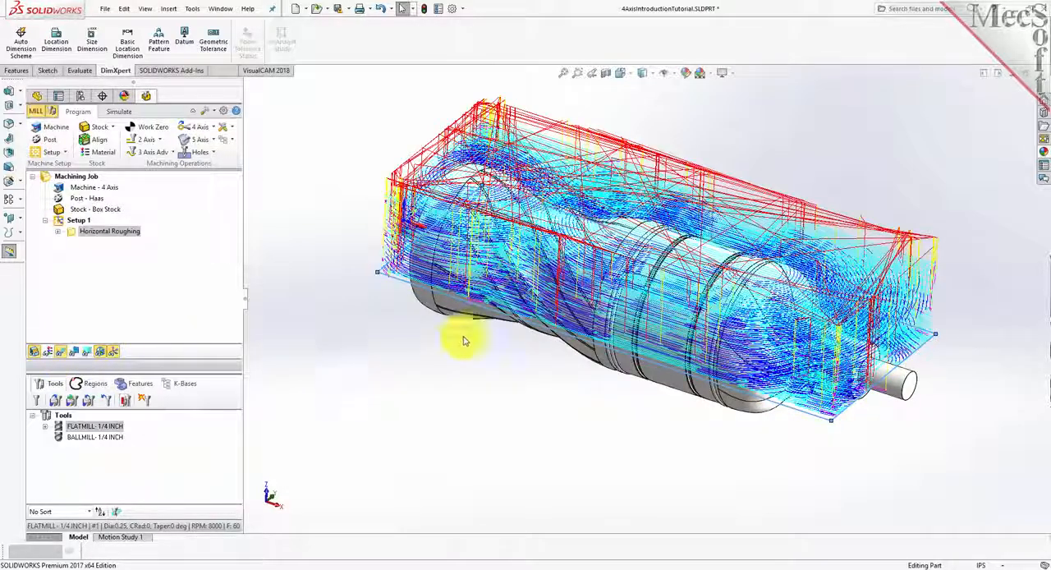
{"action": "mouse_move", "coordinate": [650, 418]}
{"action": "middle_mouse_down"}
{"action": "mouse_move", "coordinate": [604, 419]}
{"action": "mouse_move", "coordinate": [566, 399]}
{"action": "mouse_move", "coordinate": [566, 378]}
{"action": "mouse_move", "coordinate": [572, 391]}
{"action": "mouse_move", "coordinate": [648, 420]}
{"action": "middle_mouse_up"}
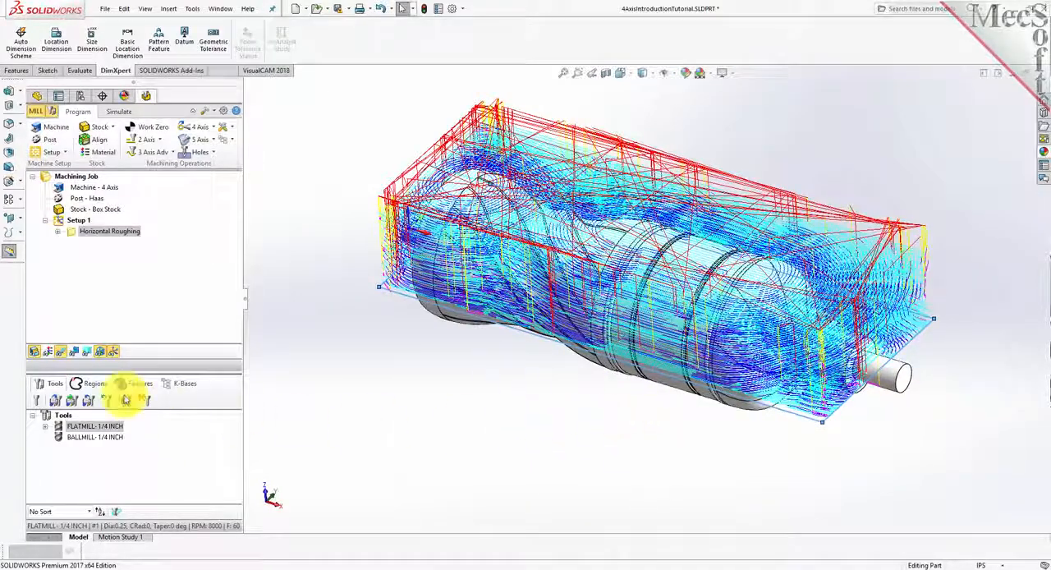
- Use the Polygonal Model in the simulation preferences and turn on Simulate by Moves
{"action": "left_click", "coordinate": [120, 111]}
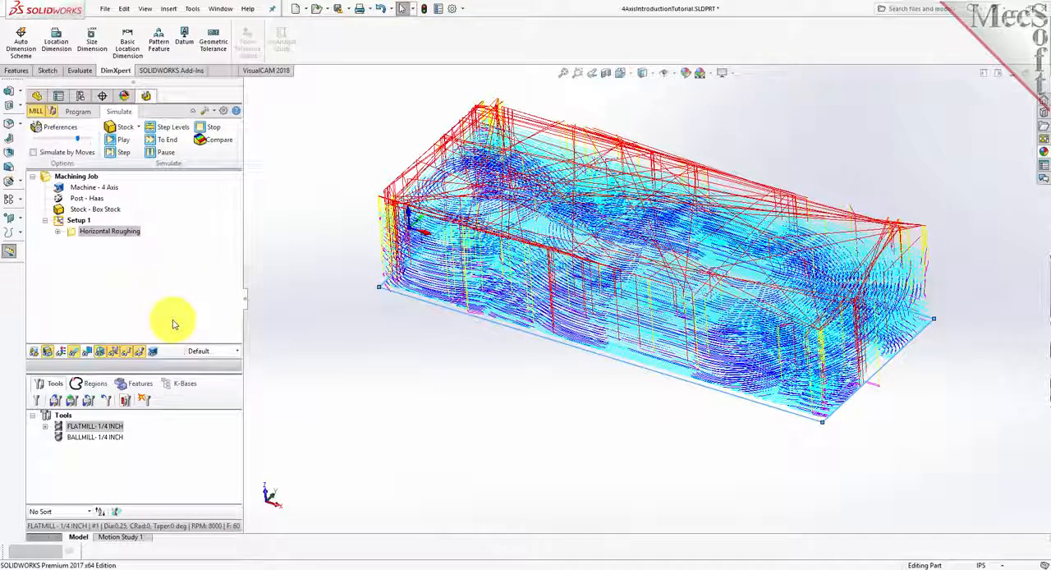
{"action": "left_click", "coordinate": [57, 127]}
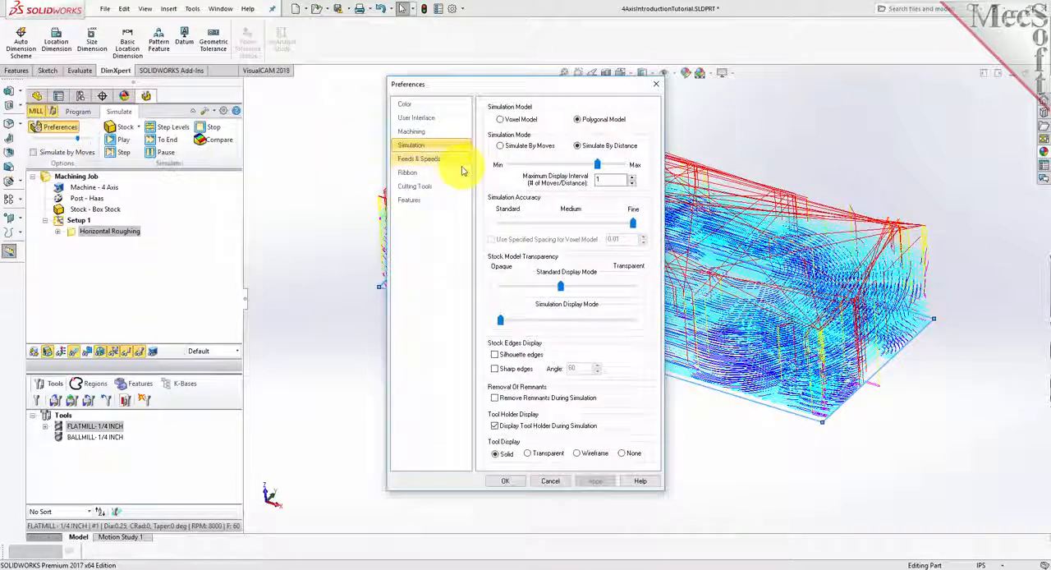
{"action": "left_click", "coordinate": [577, 120]}
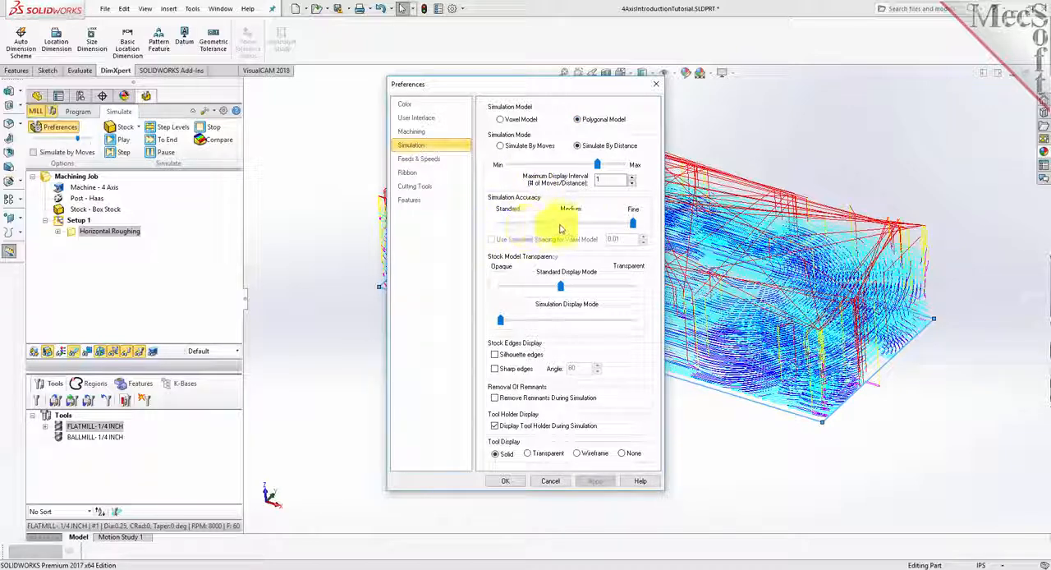
{"action": "left_click", "coordinate": [505, 480]}
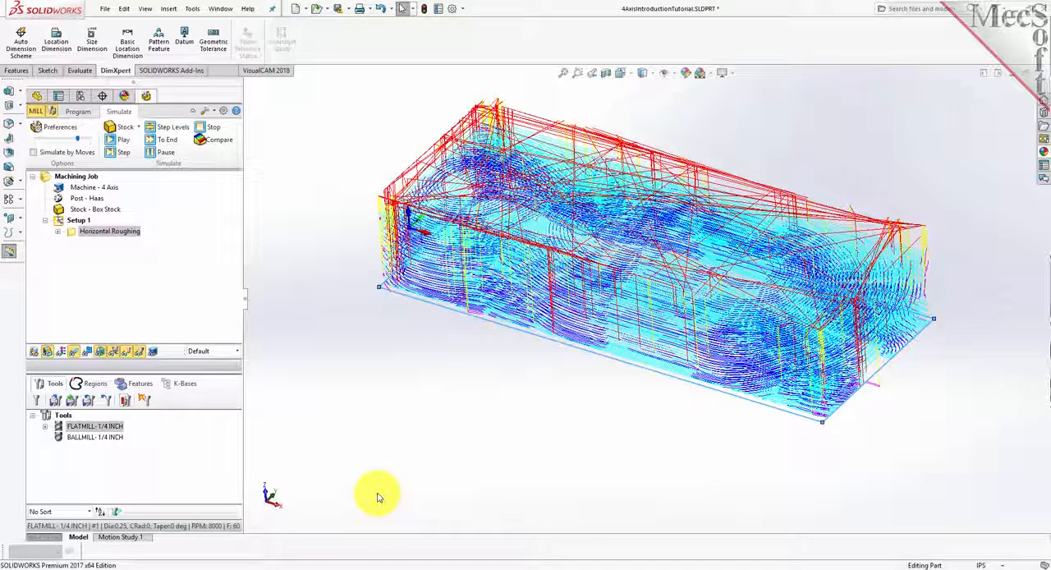
{"action": "left_click", "coordinate": [35, 156]}
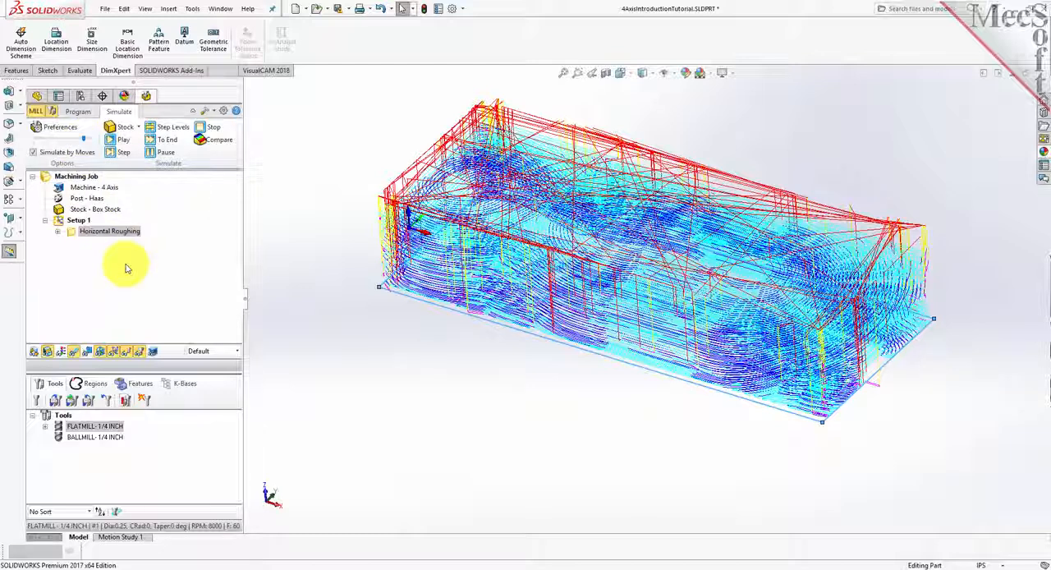
- Simulate the Horizontal Roughing operation, hide the toolpath to examine the cut stock, and return to programming
{"action": "left_click", "coordinate": [72, 232]}
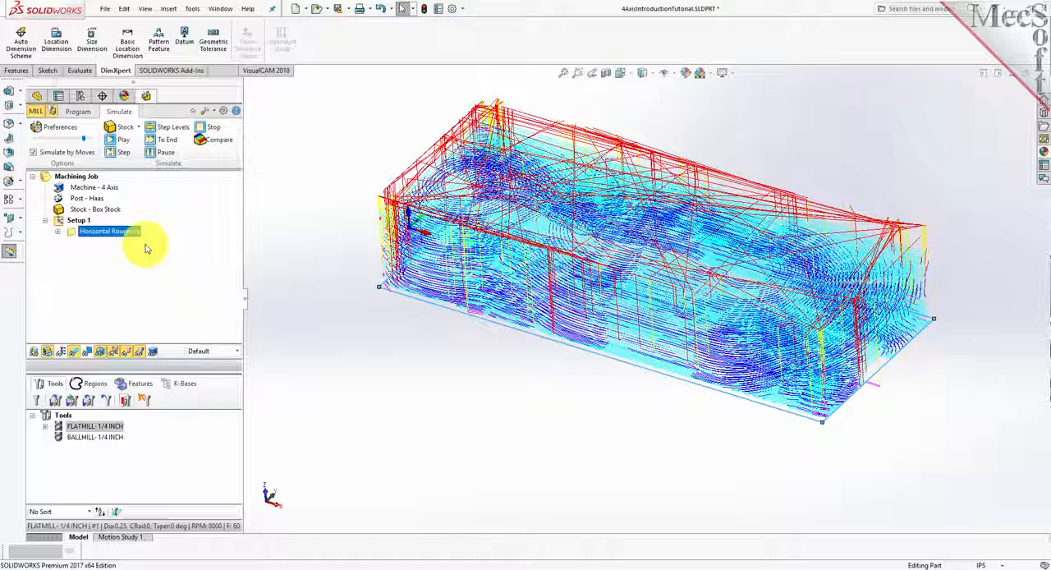
{"action": "left_click", "coordinate": [123, 140]}
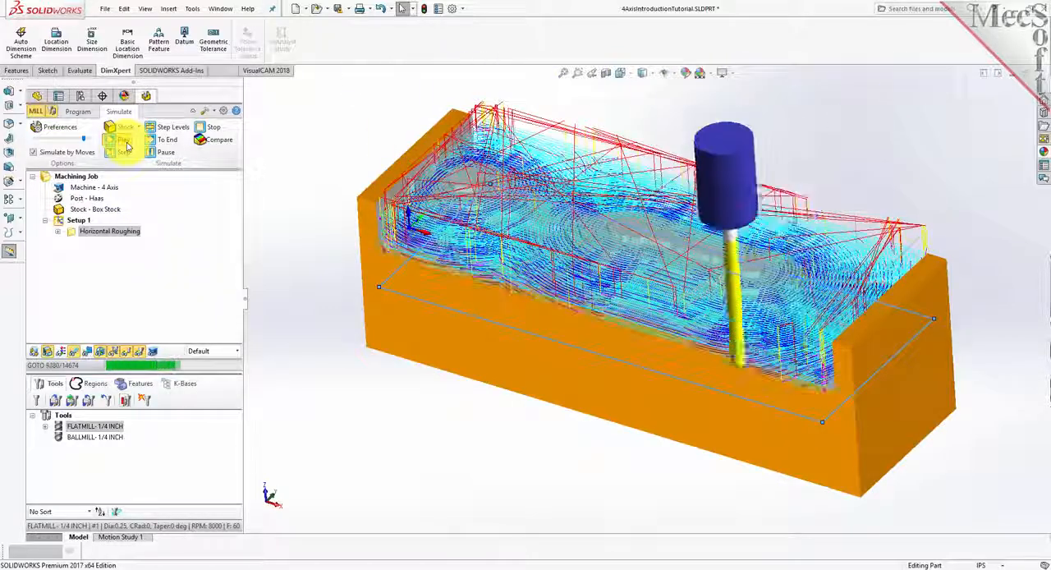
{"action": "left_click", "coordinate": [74, 355]}
{"action": "left_click", "coordinate": [75, 355]}
{"action": "left_click", "coordinate": [75, 356]}
{"action": "left_click", "coordinate": [285, 236]}
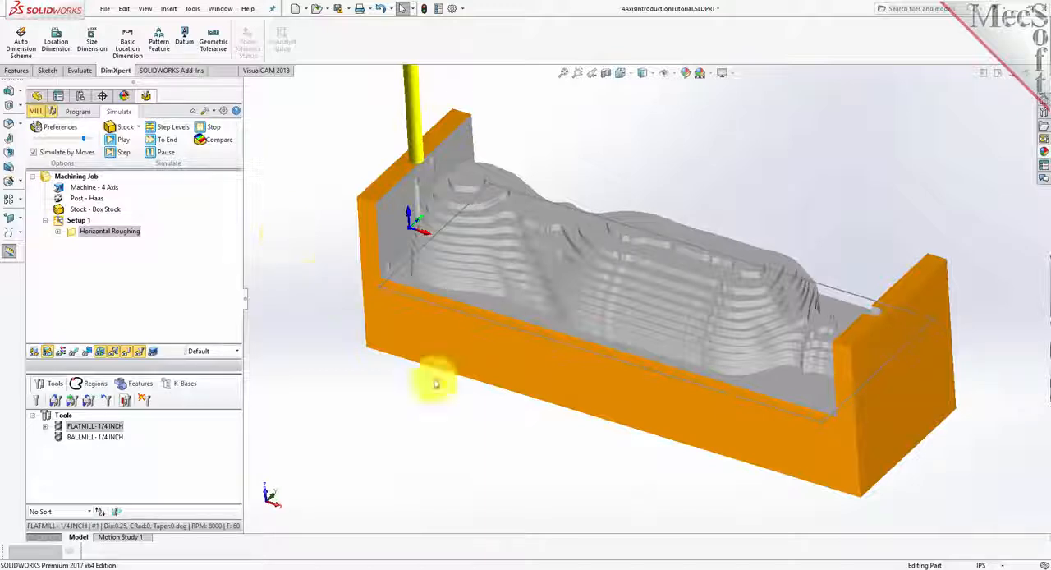
{"action": "mouse_move", "coordinate": [535, 469]}
{"action": "middle_mouse_down"}
{"action": "mouse_move", "coordinate": [547, 369]}
{"action": "mouse_move", "coordinate": [537, 460]}
{"action": "middle_mouse_up"}
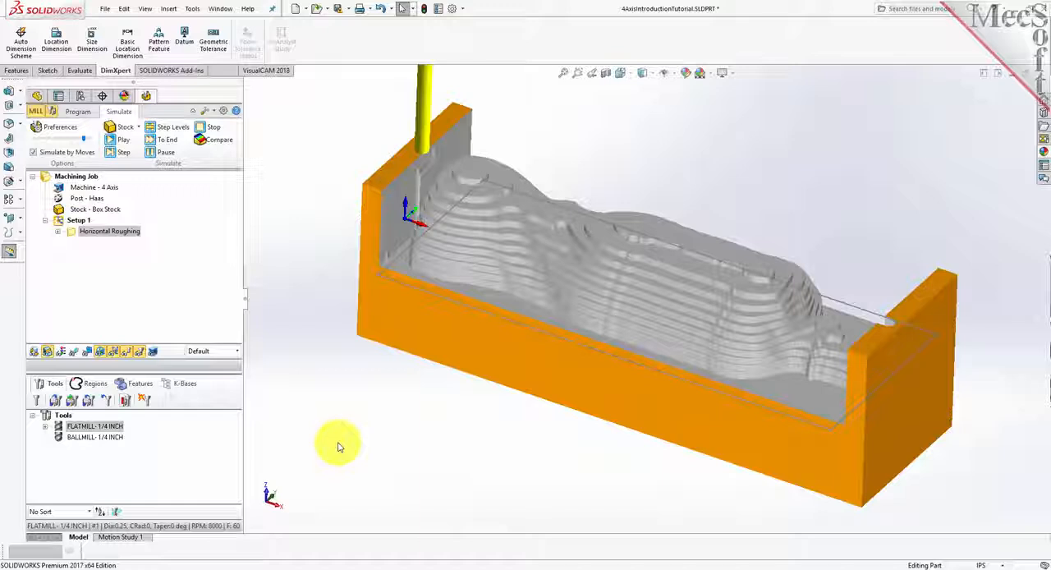
{"action": "left_click", "coordinate": [74, 114]}
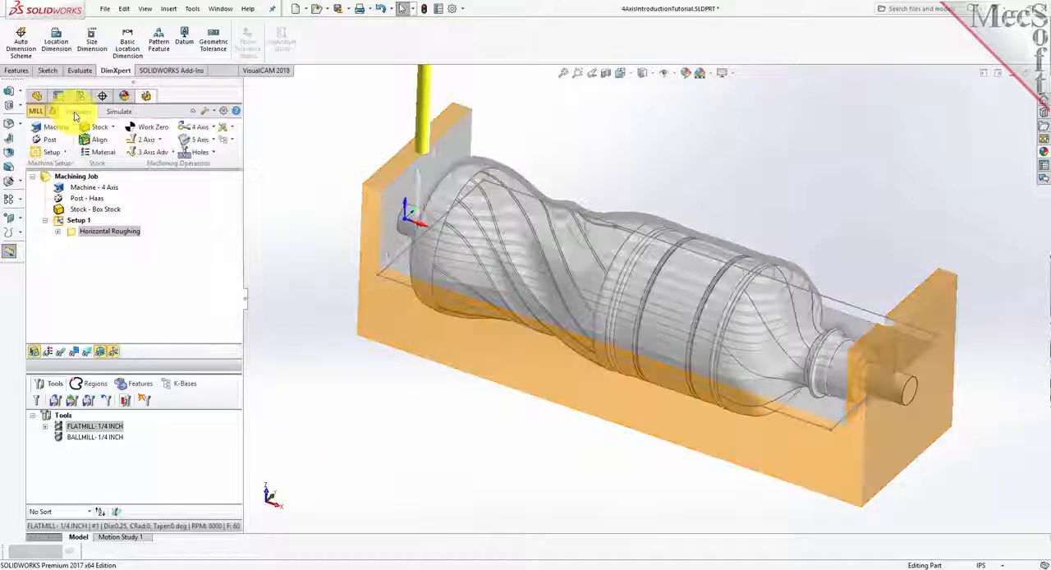
- Add a Rotate Table setup with a table rotation angle of 180, counter clockwise, keeping its default name
{"action": "left_click", "coordinate": [65, 152]}
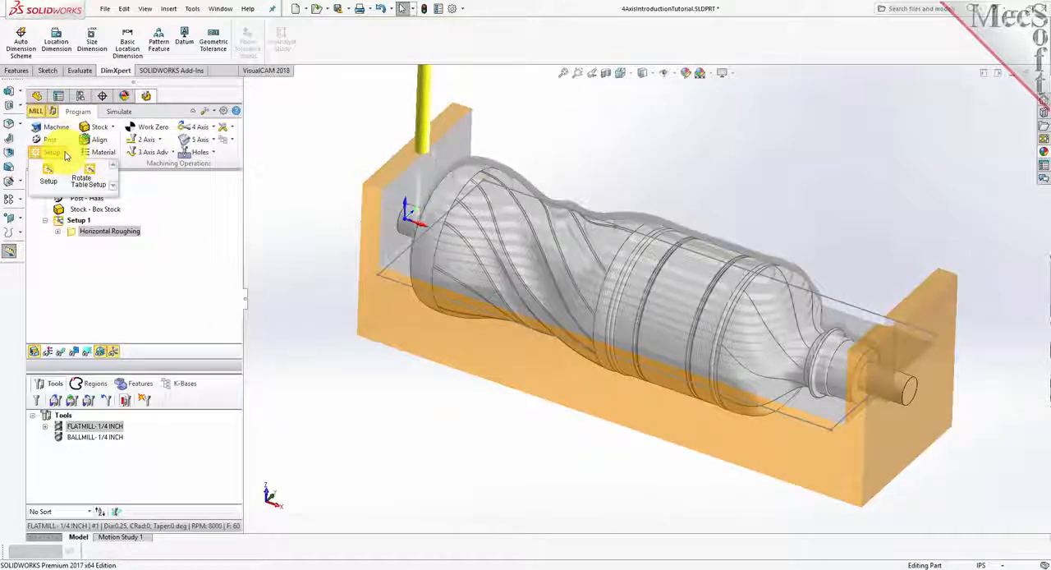
{"action": "left_click", "coordinate": [100, 188]}
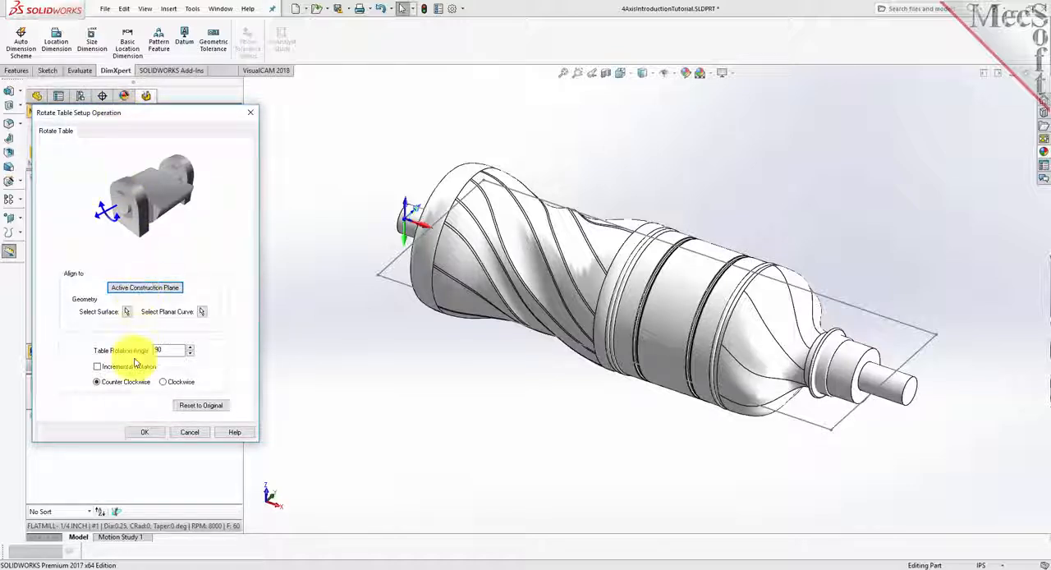
{"action": "left_click_drag", "start_coordinate": [167, 350], "coordinate": [126, 350]}
{"action": "type", "text": "180"}
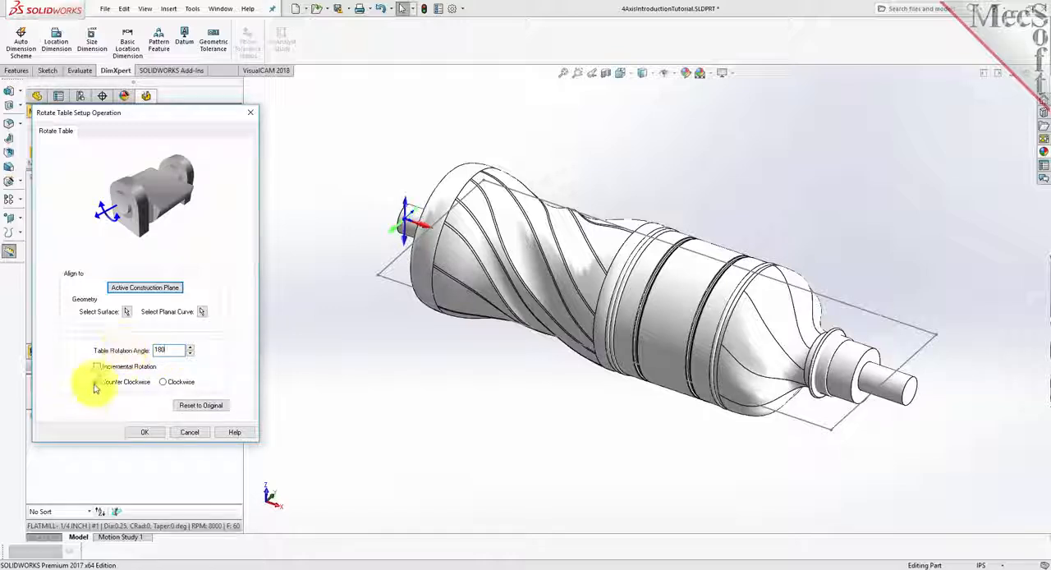
{"action": "left_click", "coordinate": [146, 433]}
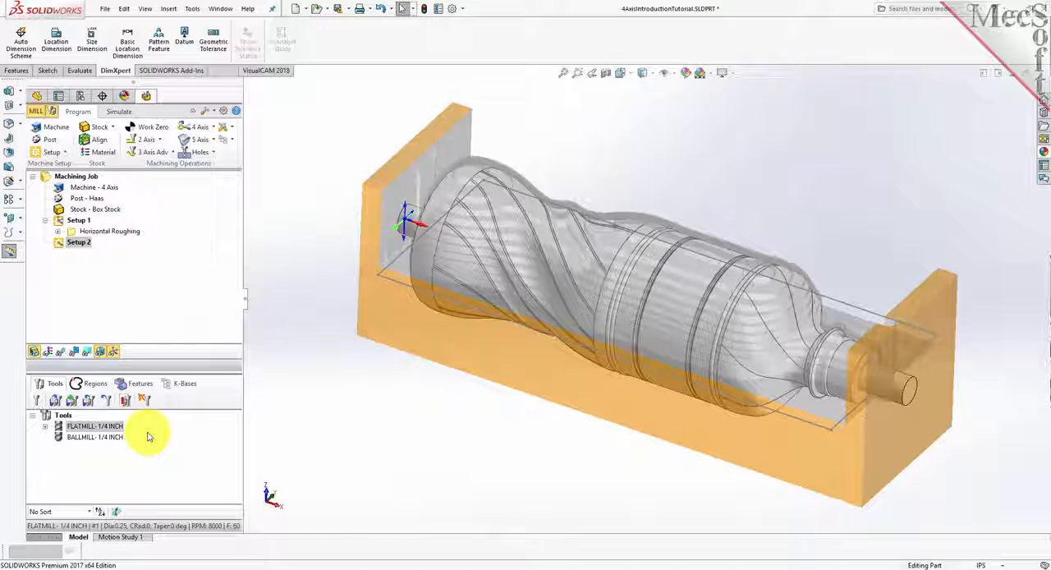
{"action": "left_click", "coordinate": [73, 242]}
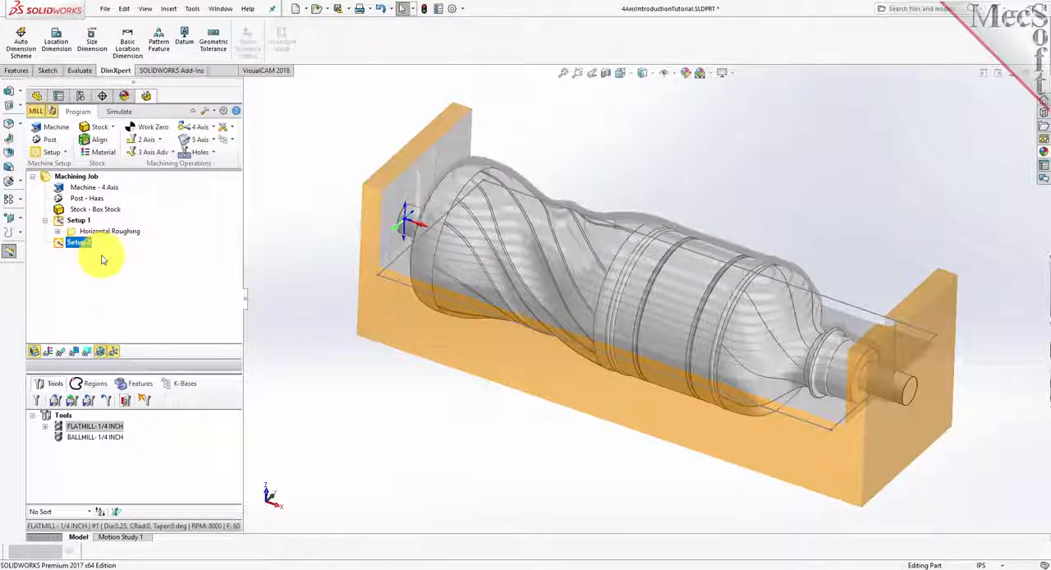
{"action": "key", "text": "Return"}
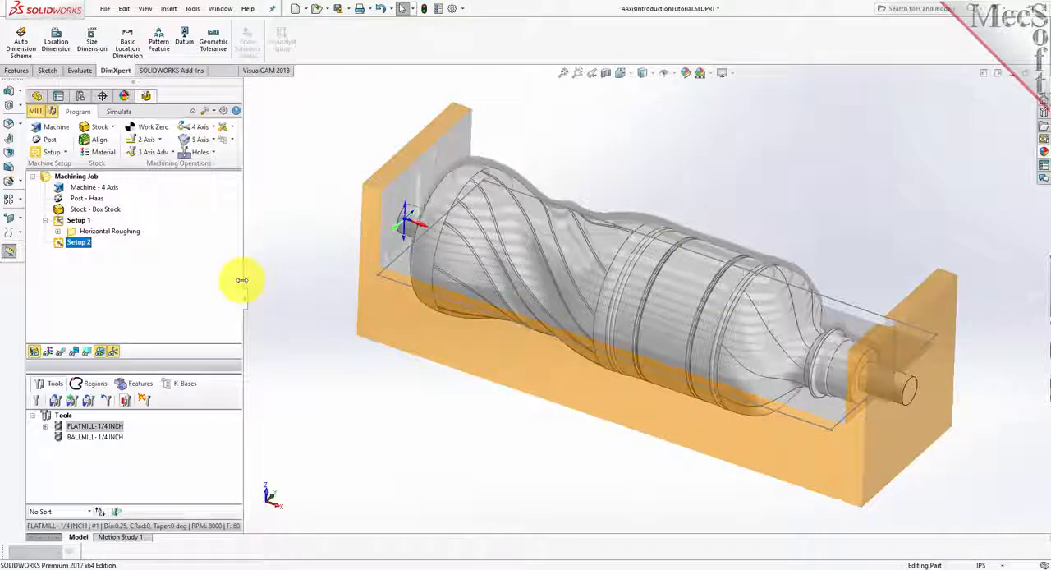
- Copy the Horizontal Roughing operation from Setup 1 and paste it into Setup 2
{"action": "left_click", "coordinate": [73, 234]}
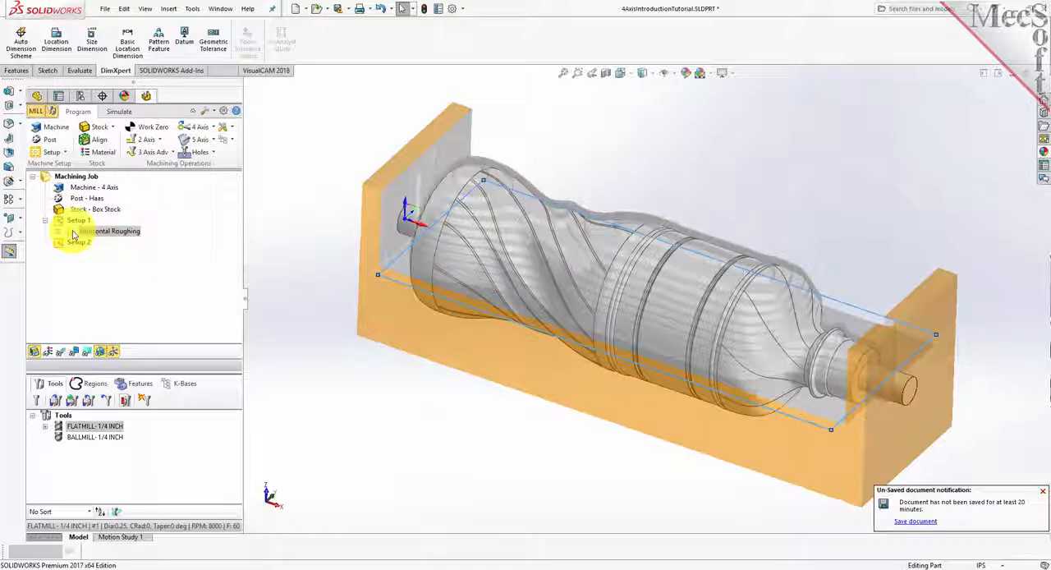
{"action": "right_click", "coordinate": [73, 235]}
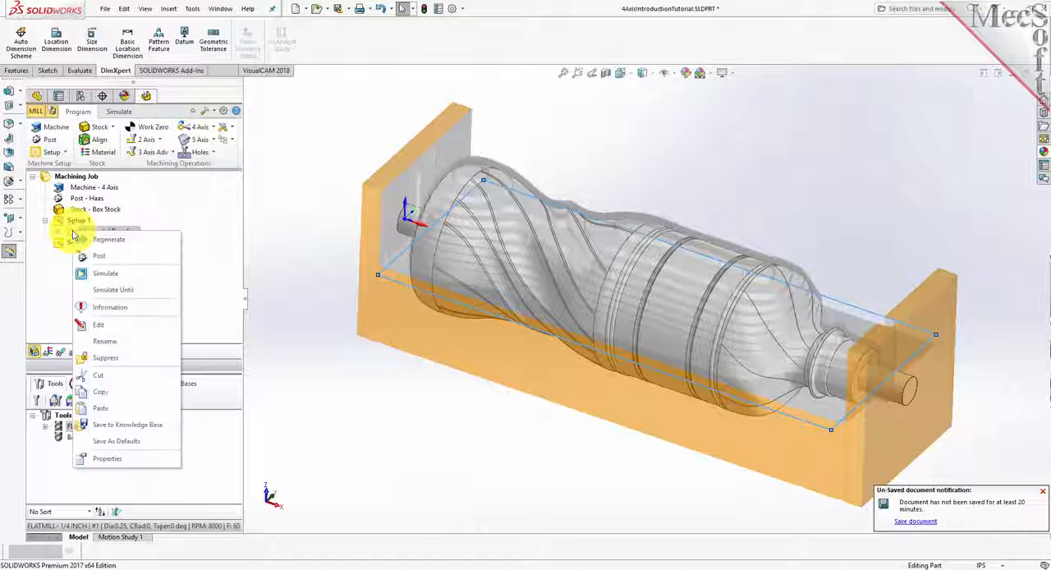
{"action": "left_click", "coordinate": [129, 390]}
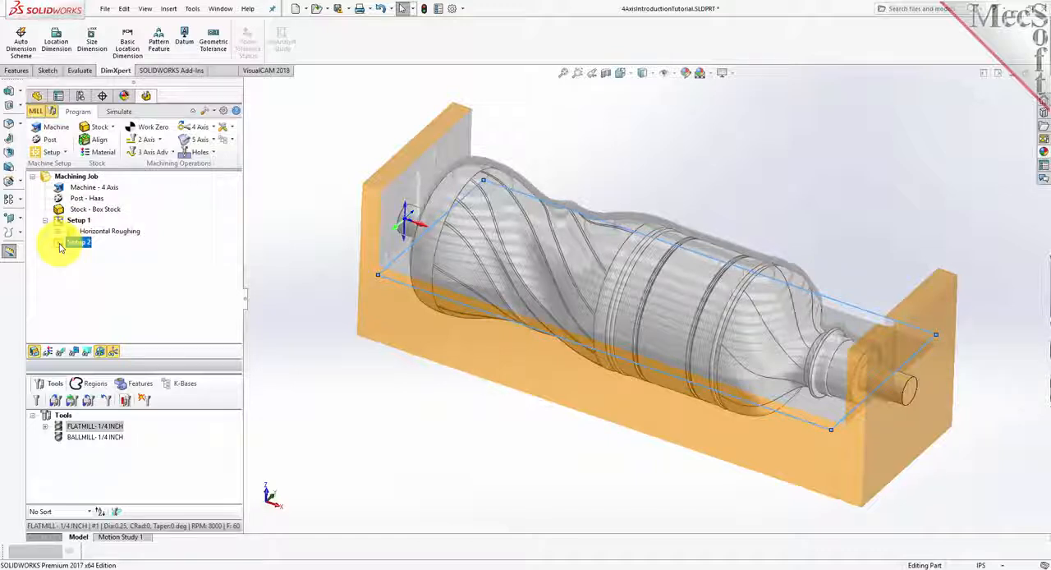
{"action": "right_click", "coordinate": [83, 244]}
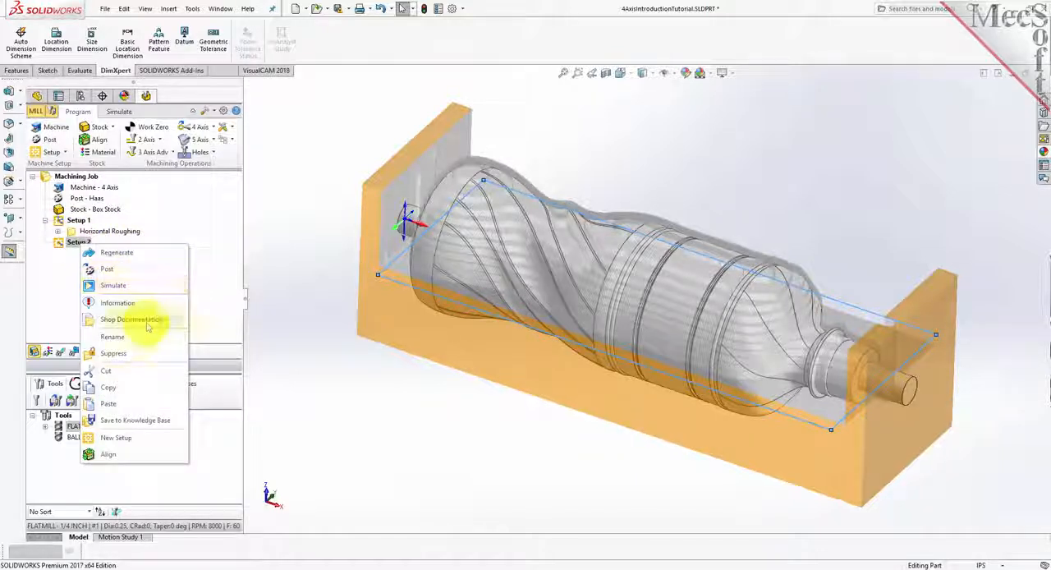
{"action": "left_click", "coordinate": [133, 406]}
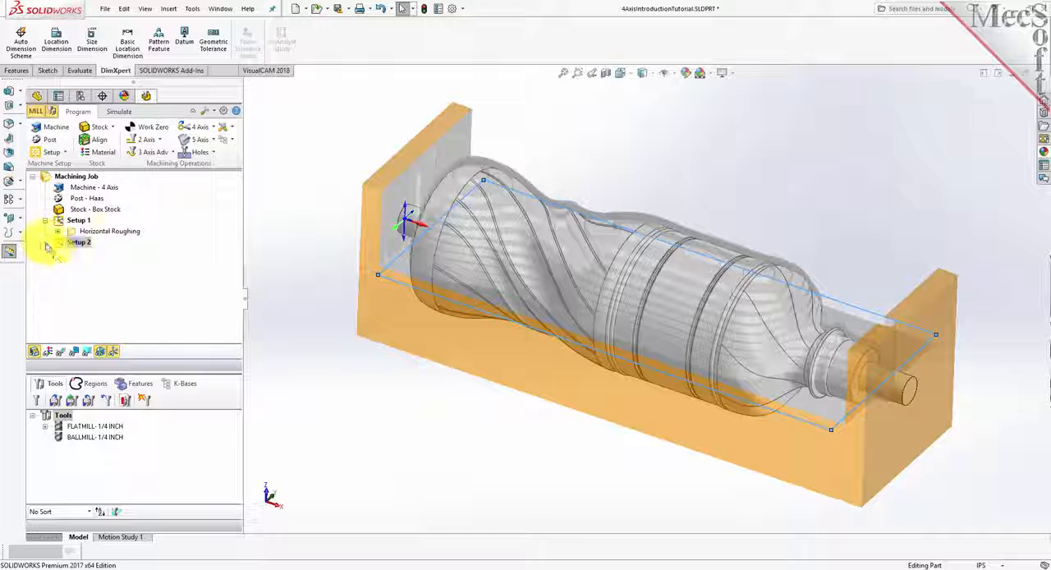
- Regenerate the toolpath of the copied Horizontal Roughing operation under Setup 2
{"action": "left_click", "coordinate": [70, 254]}
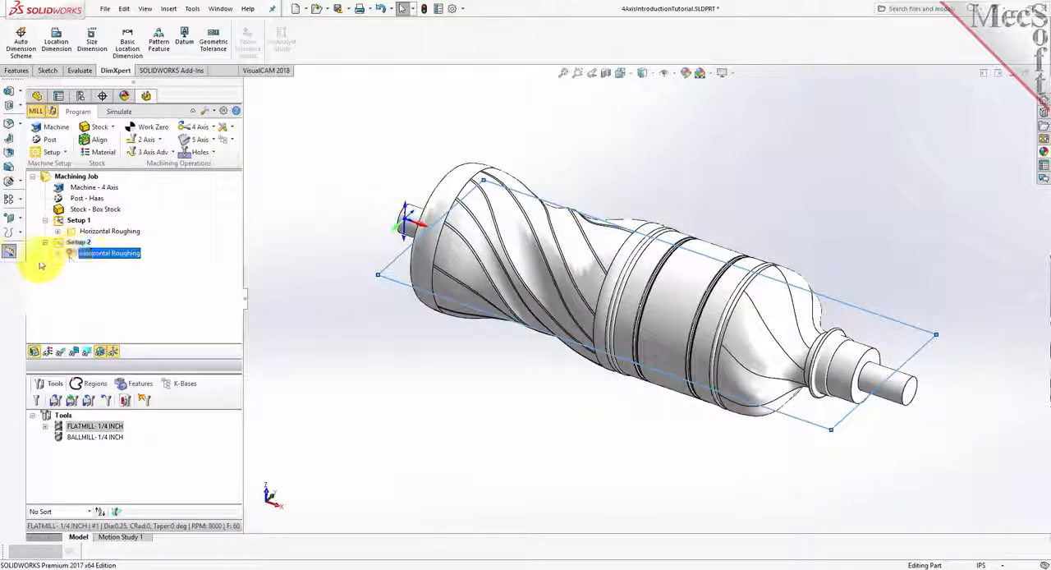
{"action": "left_click", "coordinate": [127, 256]}
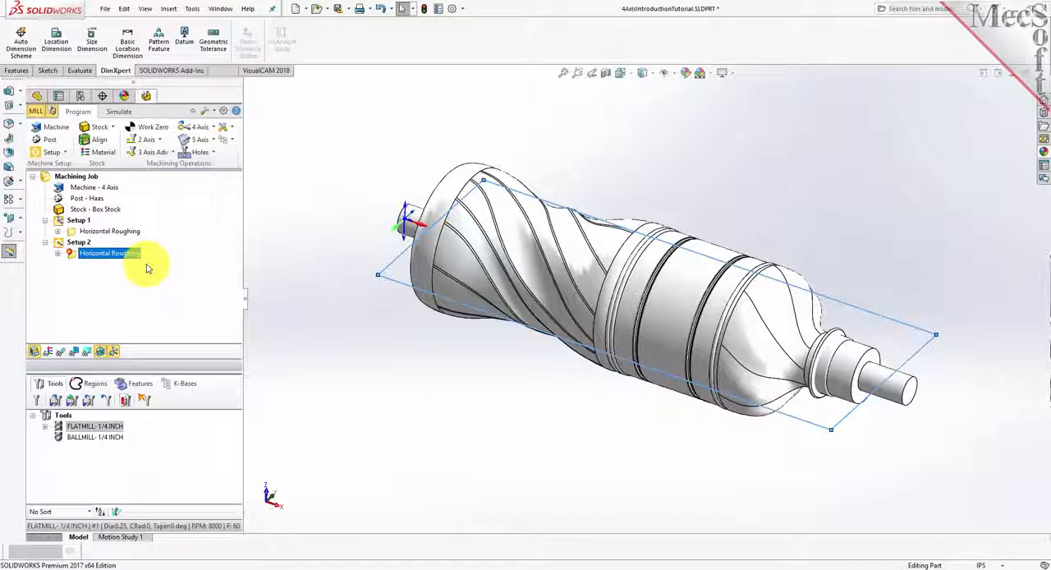
{"action": "right_click", "coordinate": [97, 255]}
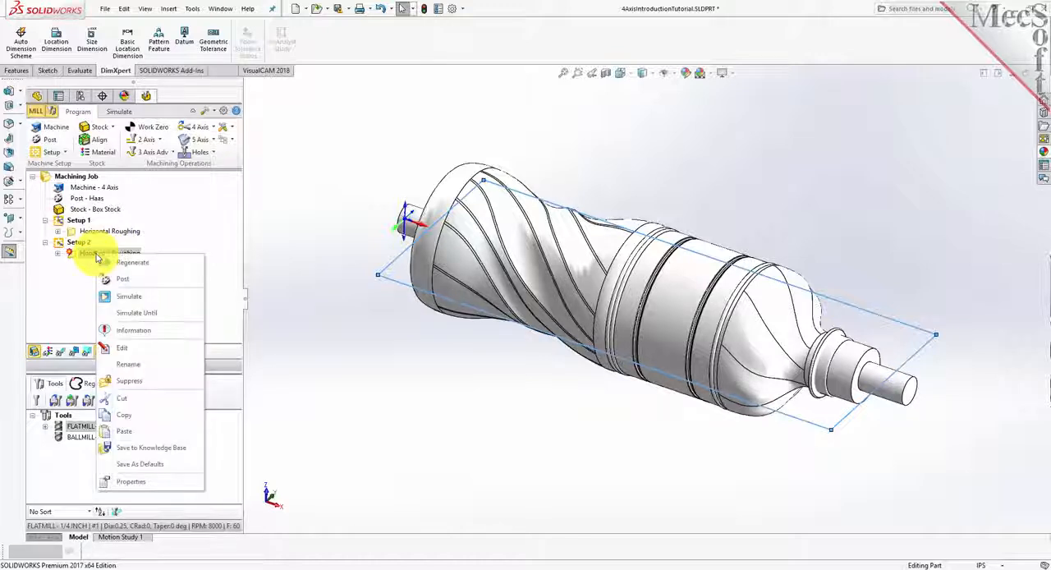
{"action": "left_click", "coordinate": [176, 265]}
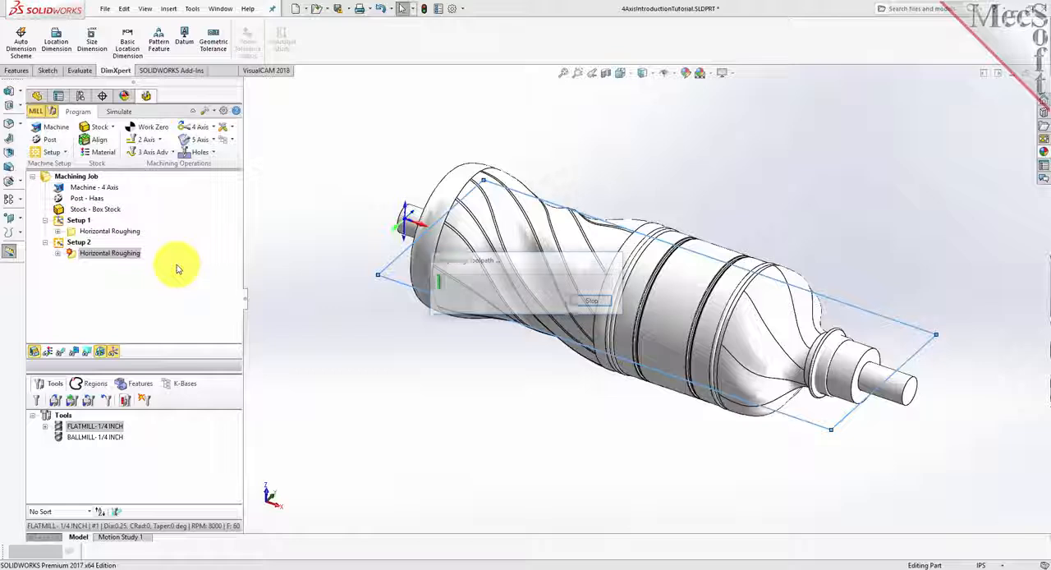
- Simulate the Horizontal Roughing operation of Setup 2 and examine the cut stock from another angle
{"action": "left_click", "coordinate": [118, 111]}
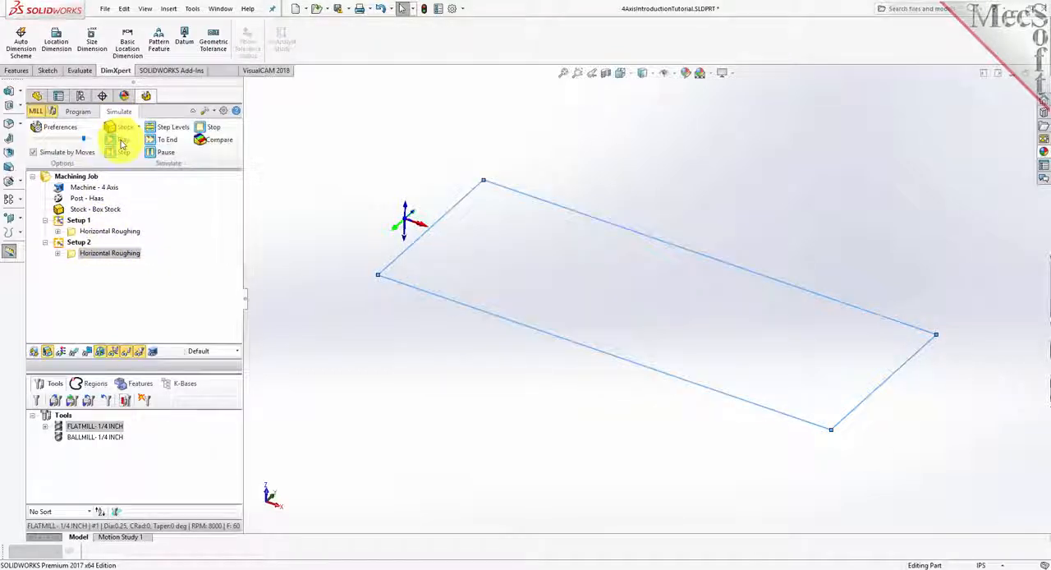
{"action": "left_click", "coordinate": [123, 141]}
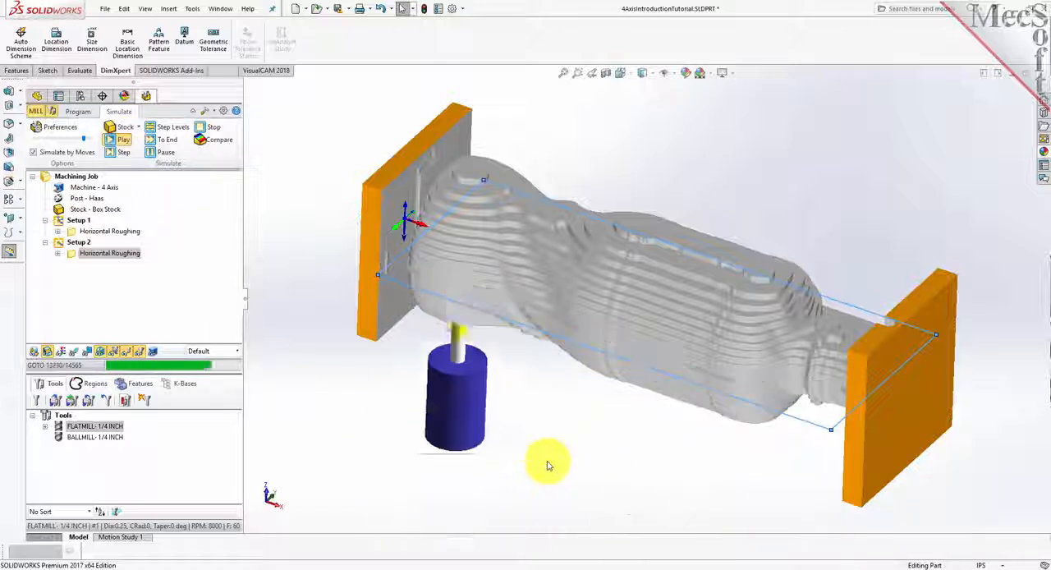
{"action": "middle_click_drag", "start_coordinate": [622, 446], "coordinate": [654, 454]}
{"action": "scroll", "coordinate": [651, 457], "scroll_direction": "down", "scroll_amount": 1}
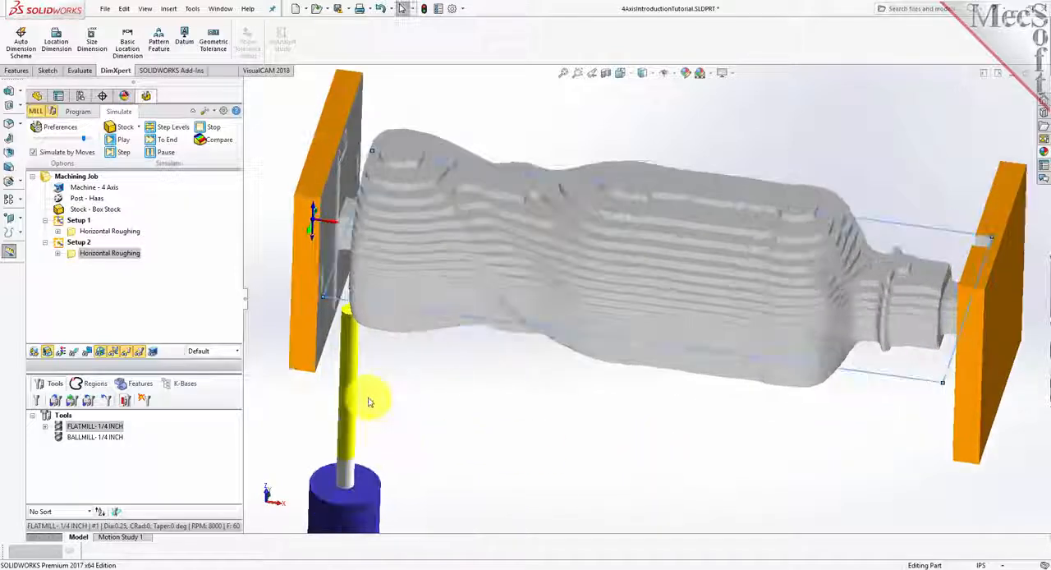
{"action": "scroll", "coordinate": [497, 445], "scroll_direction": "up", "scroll_amount": 1}
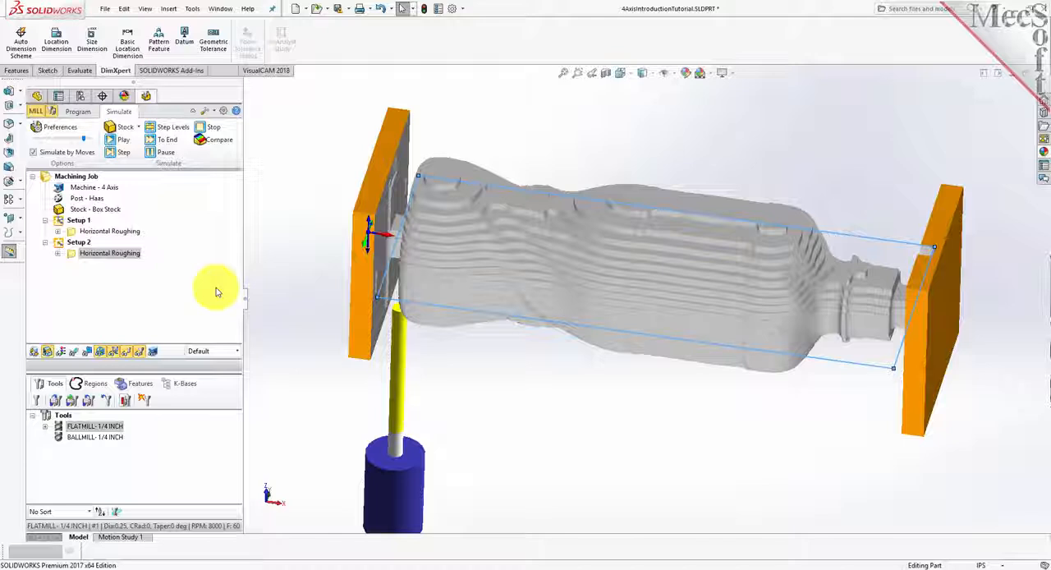
- Return to programming and add another Rotate Table setup with a table rotation angle of 0, counter clockwise
{"action": "left_click", "coordinate": [84, 112]}
{"action": "left_click", "coordinate": [65, 152]}
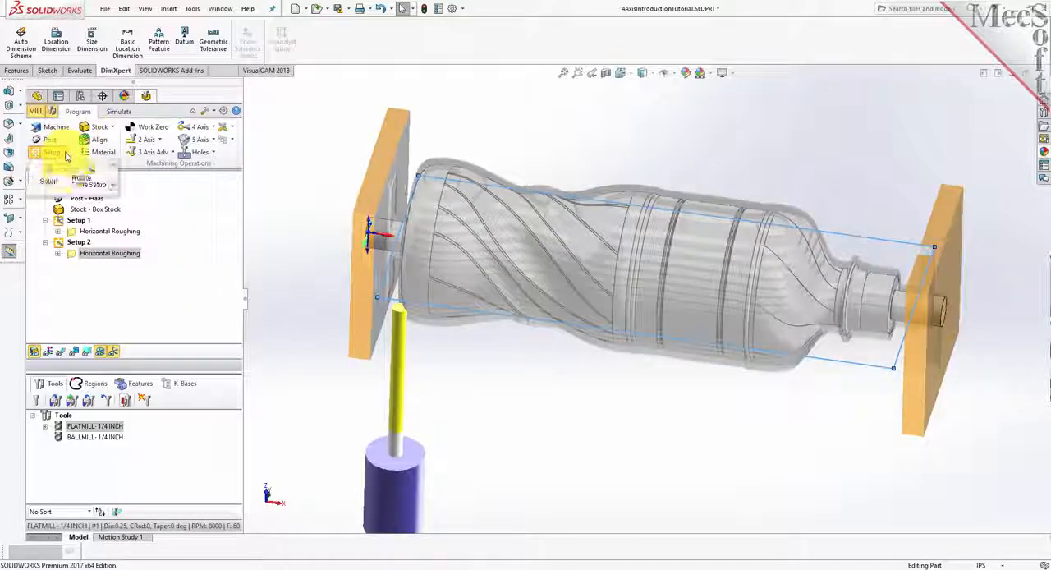
{"action": "left_click", "coordinate": [88, 184]}
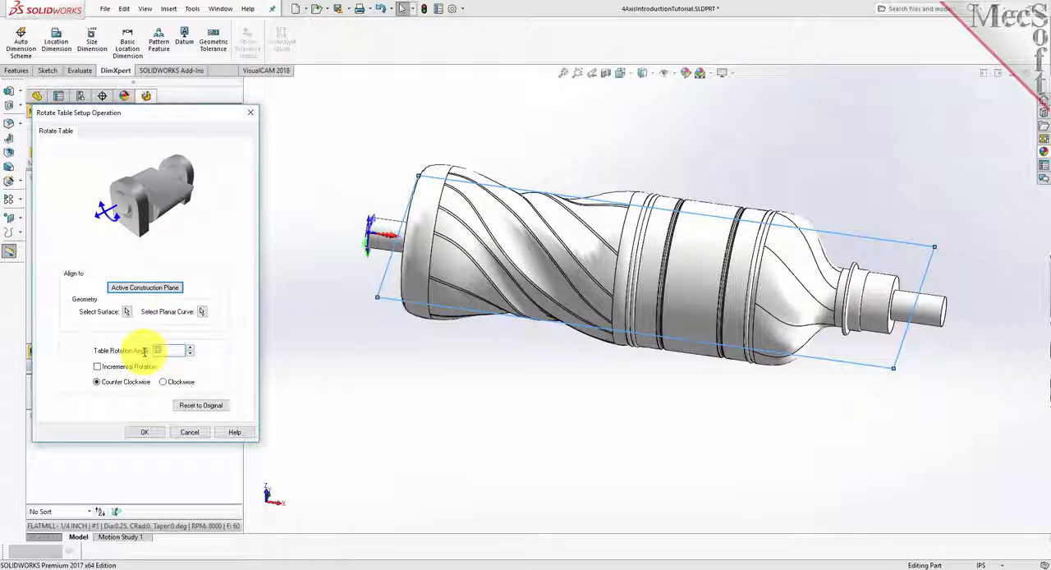
{"action": "left_click", "coordinate": [149, 433]}
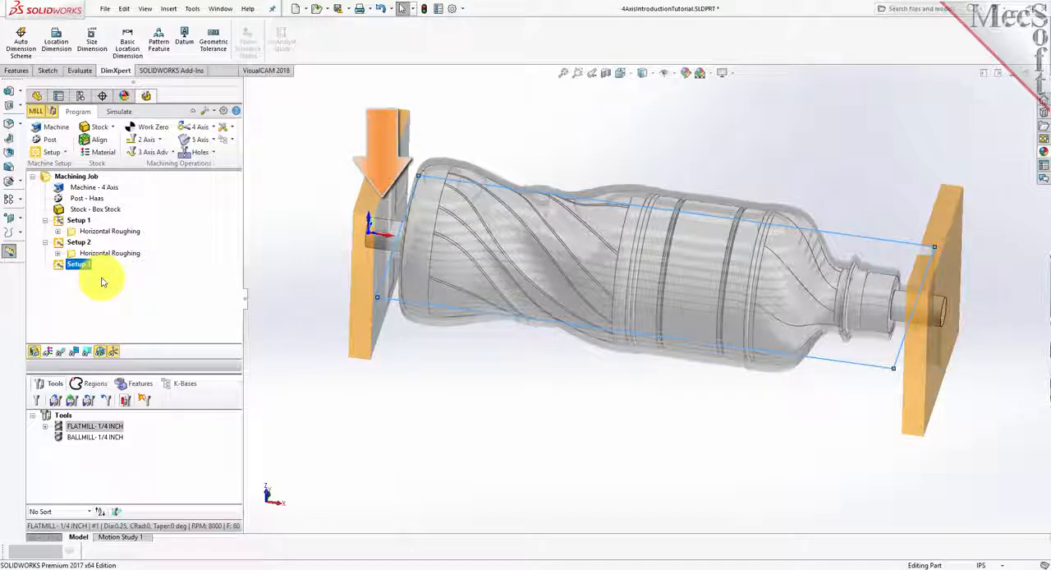
- Start a 4th Axis Parallel Finishing operation in Setup 3 and remove all preselected machining regions
{"action": "middle_click_drag", "start_coordinate": [483, 361], "coordinate": [473, 364]}
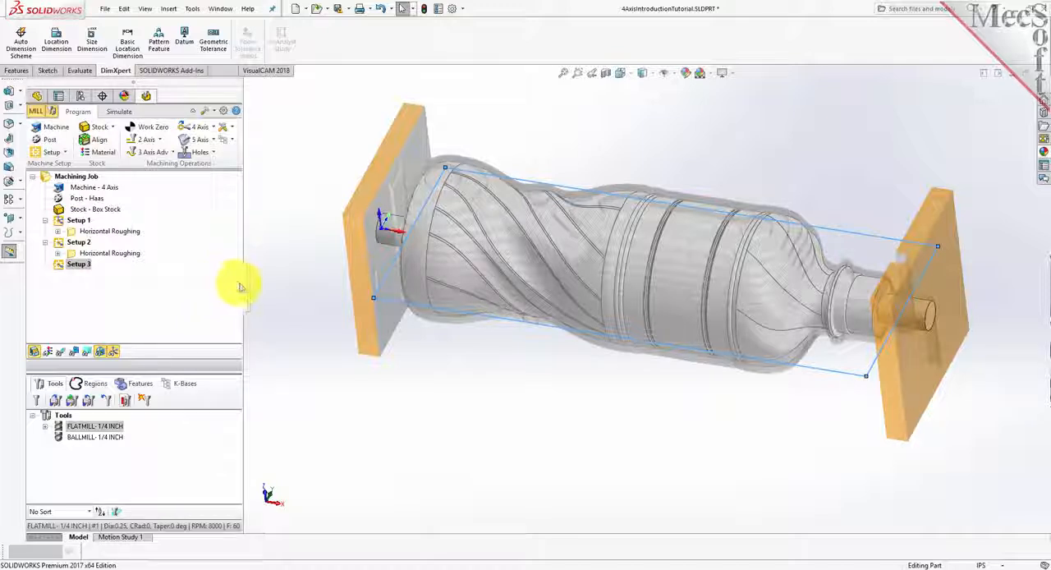
{"action": "left_click", "coordinate": [204, 127]}
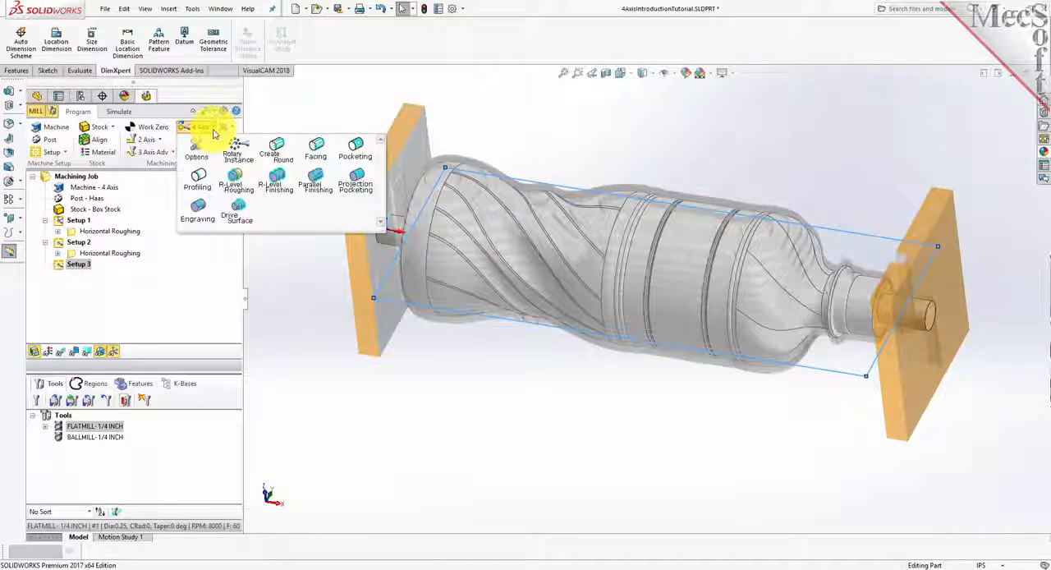
{"action": "left_click", "coordinate": [313, 189]}
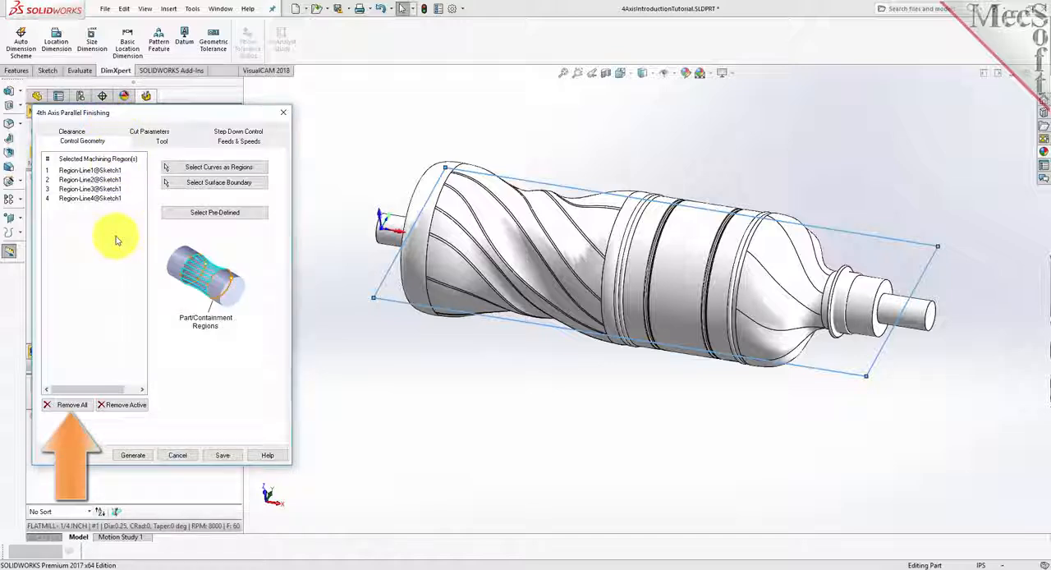
{"action": "left_click", "coordinate": [83, 405]}
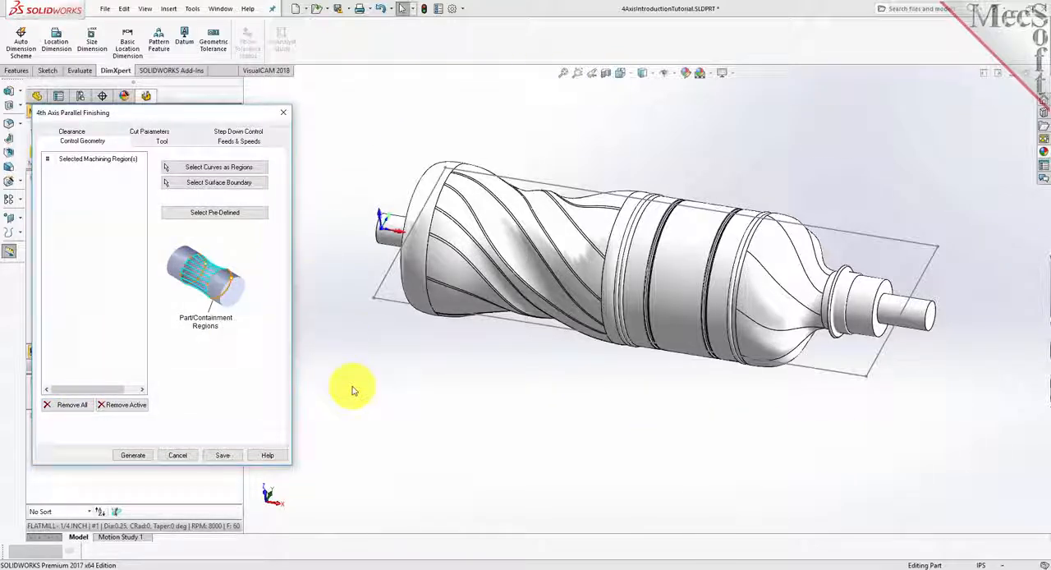
- Use the BALLMILL- 1/4 INCH tool for the parallel finishing operation and review its feeds and speeds
{"action": "left_click", "coordinate": [162, 143]}
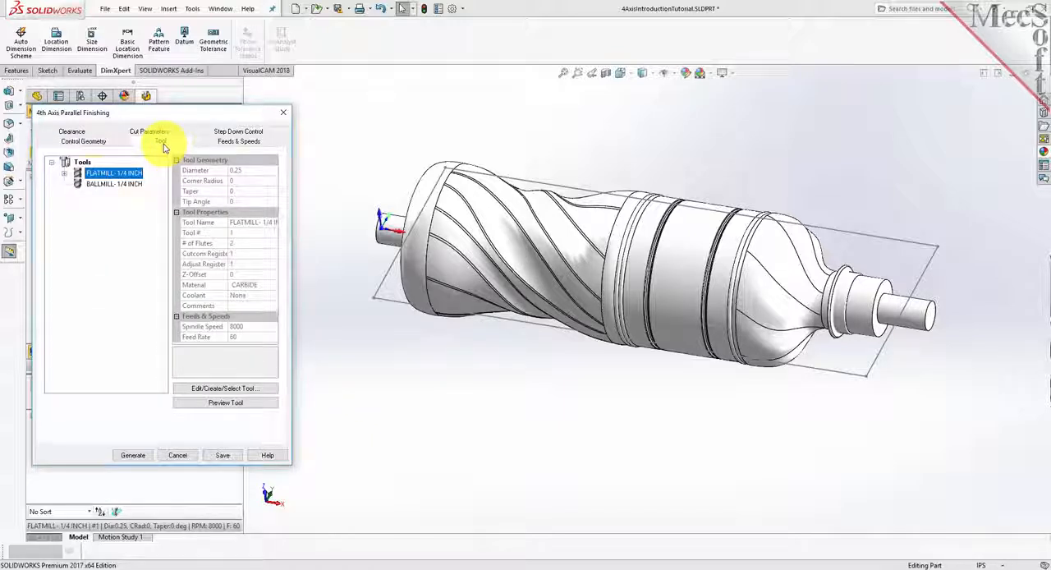
{"action": "left_click", "coordinate": [84, 184]}
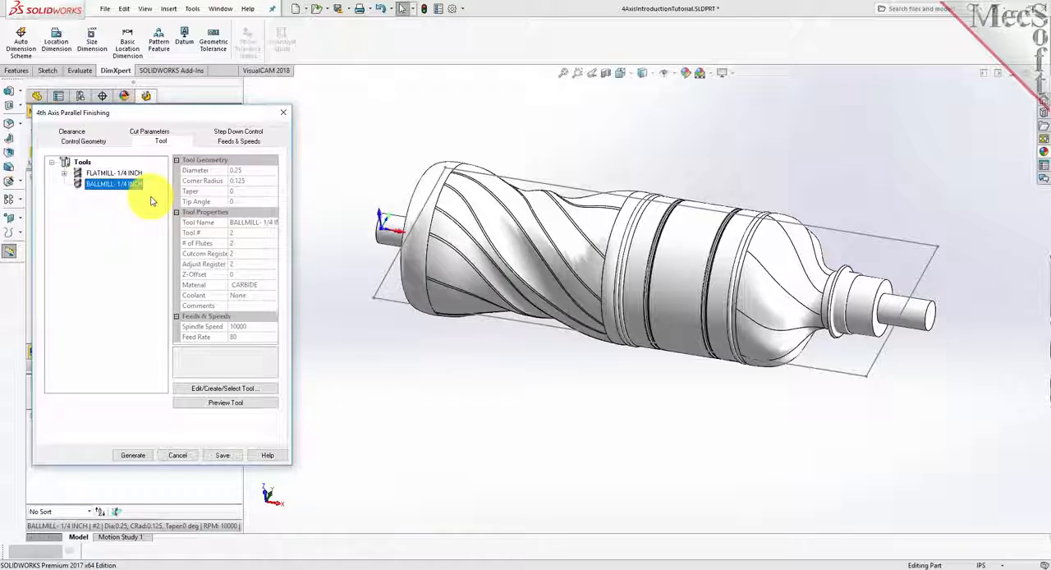
{"action": "left_click", "coordinate": [237, 140]}
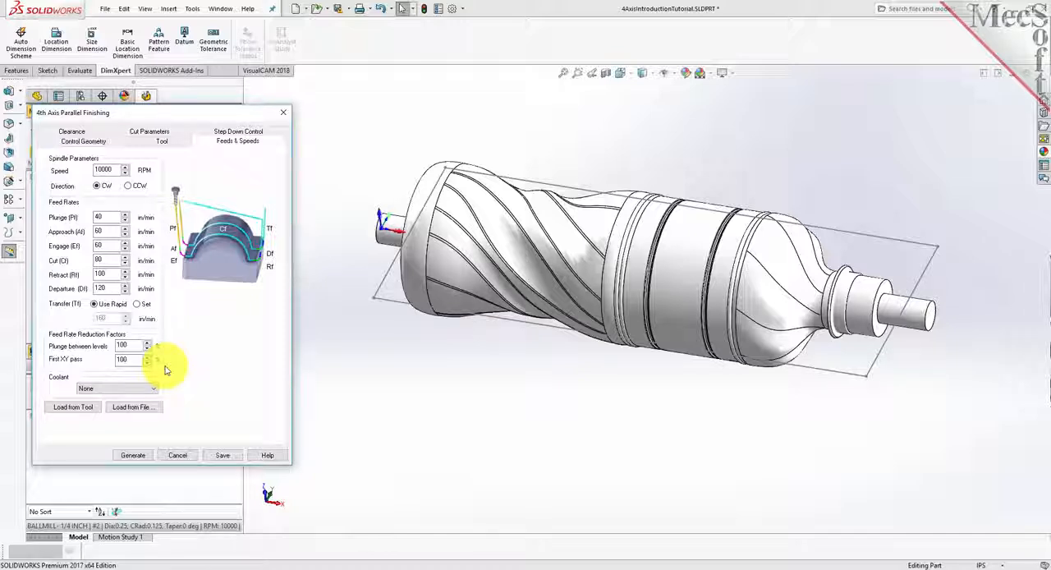
- Set the cut transfer method to Clearance Geometry, with the clearance cylinder left on Automatic
{"action": "left_click", "coordinate": [72, 132]}
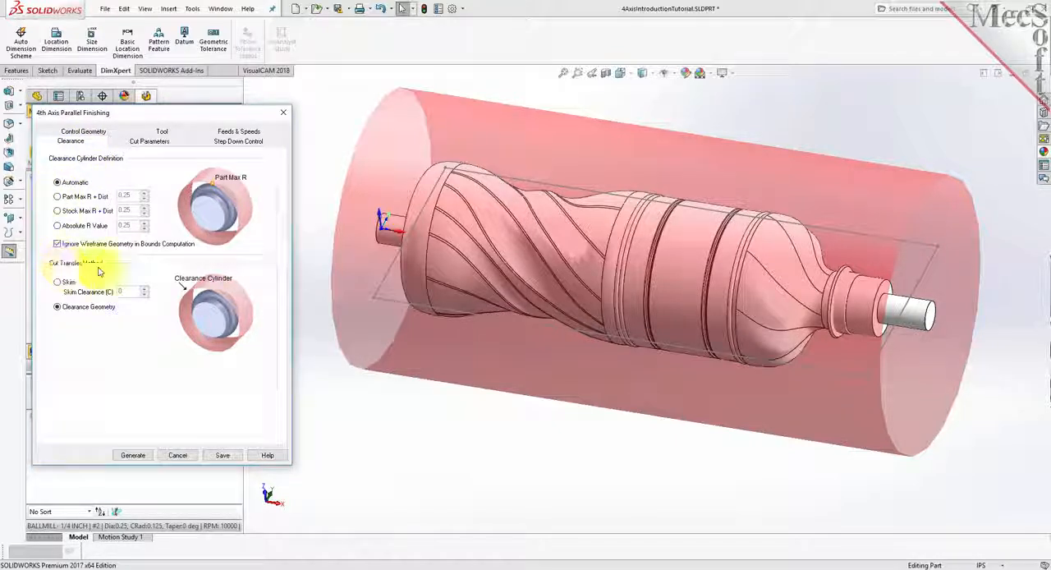
{"action": "left_click", "coordinate": [57, 308]}
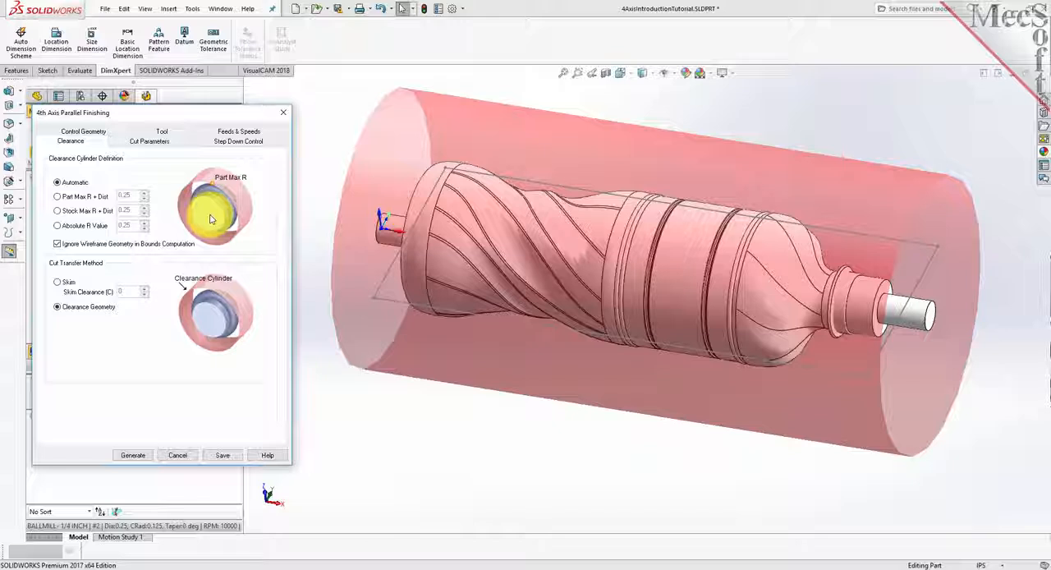
{"action": "left_click", "coordinate": [58, 306]}
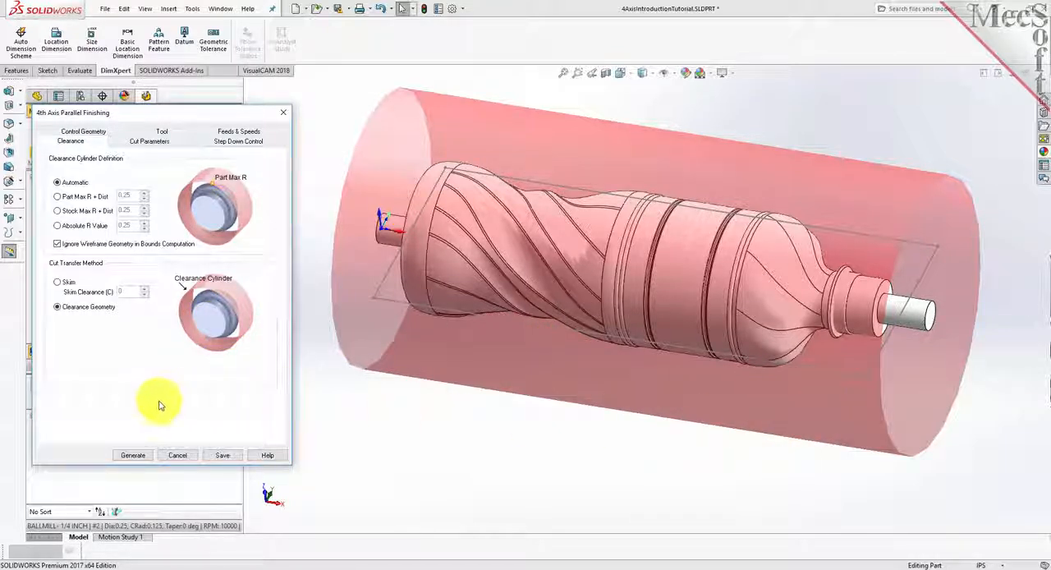
- Keep the finishing cut's Intol and Outol at 0.001 and Stock at 0, and use the Along cut pattern
{"action": "left_click", "coordinate": [149, 141]}
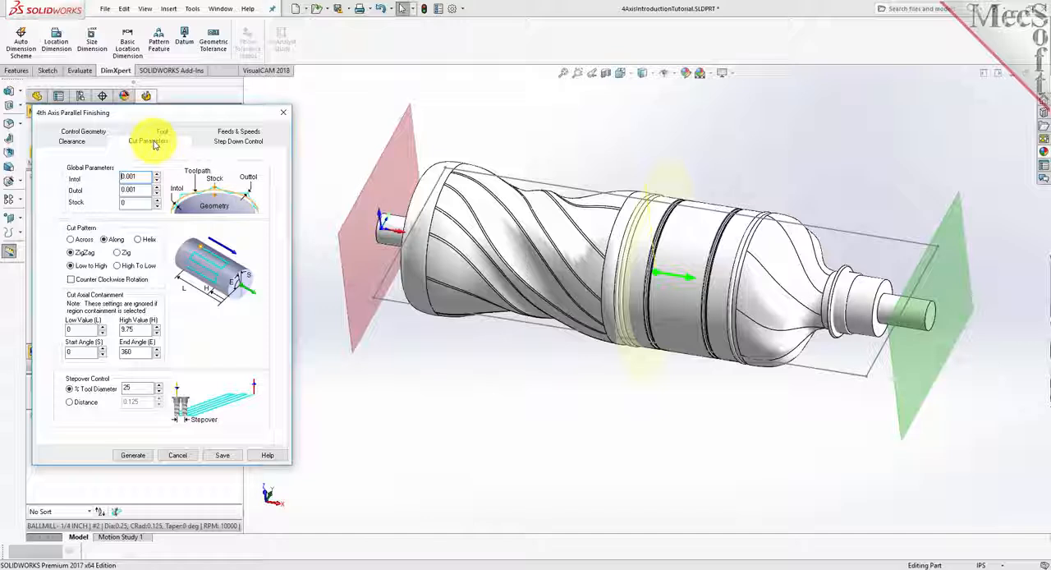
{"action": "double_click", "coordinate": [144, 175]}
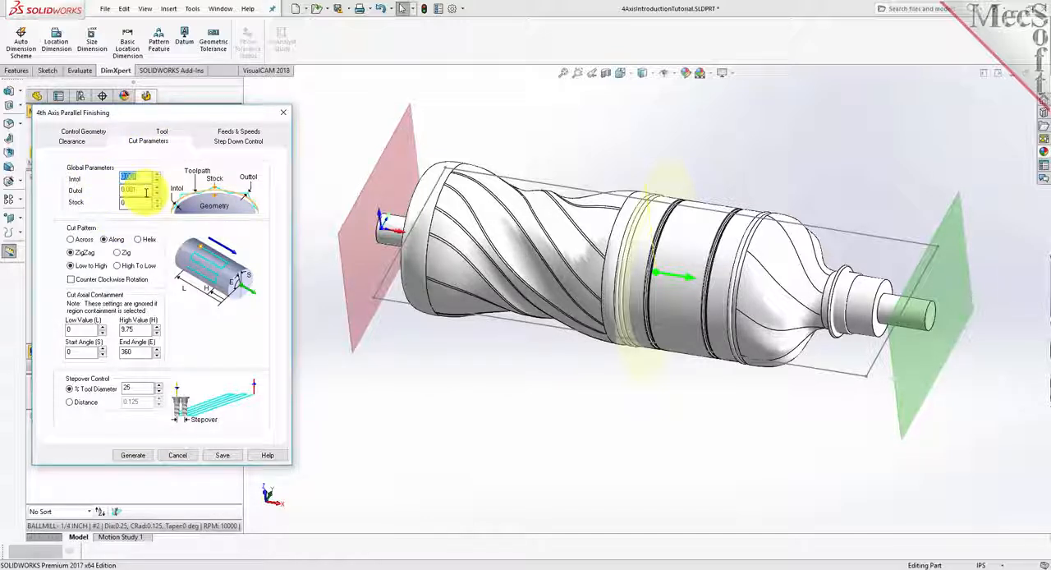
{"action": "double_click", "coordinate": [136, 190]}
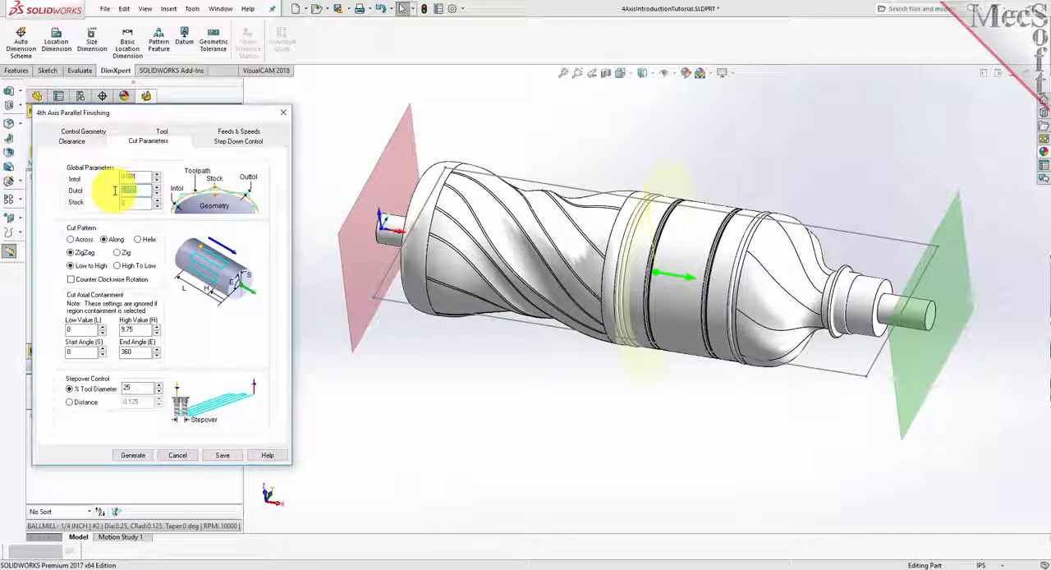
{"action": "double_click", "coordinate": [134, 202]}
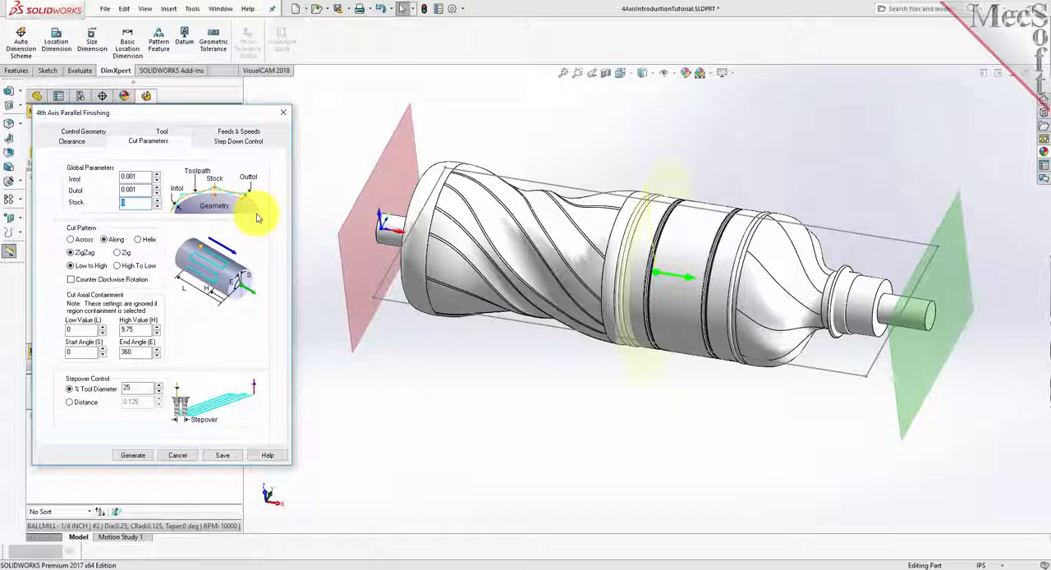
{"action": "left_click", "coordinate": [104, 242]}
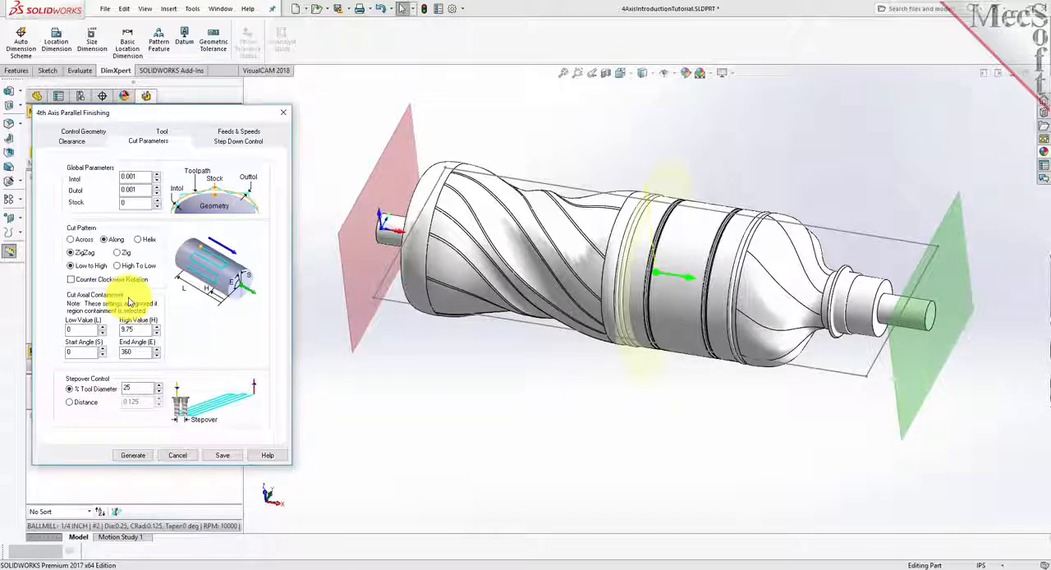
- Set the axial containment to low value 0.5 and high value 9.25, keeping start angle 0 and end angle 360
{"action": "left_click_drag", "start_coordinate": [82, 330], "coordinate": [53, 330]}
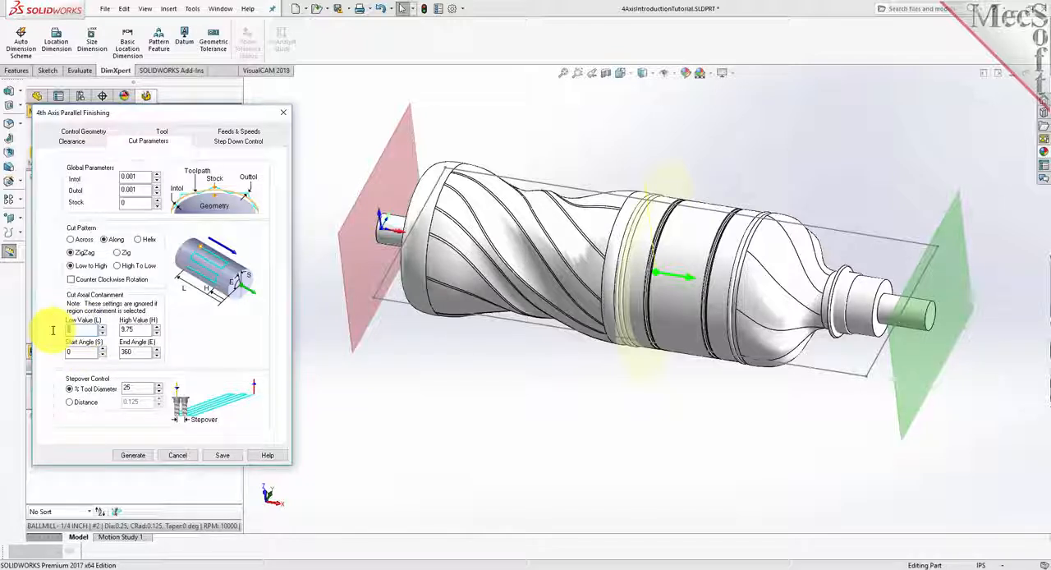
{"action": "type", "text": "0.2"}
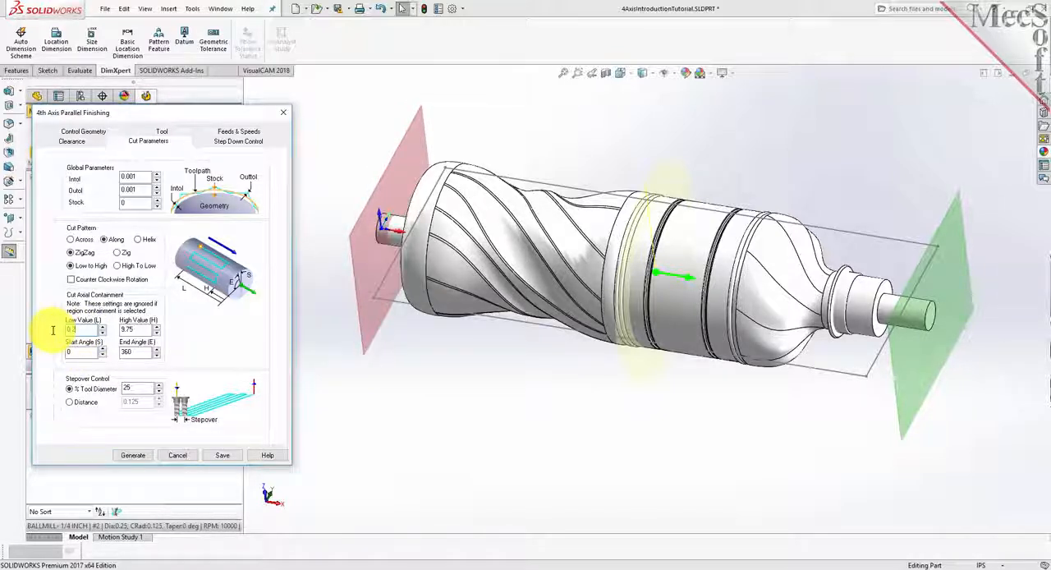
{"action": "type", "text": "0.5"}
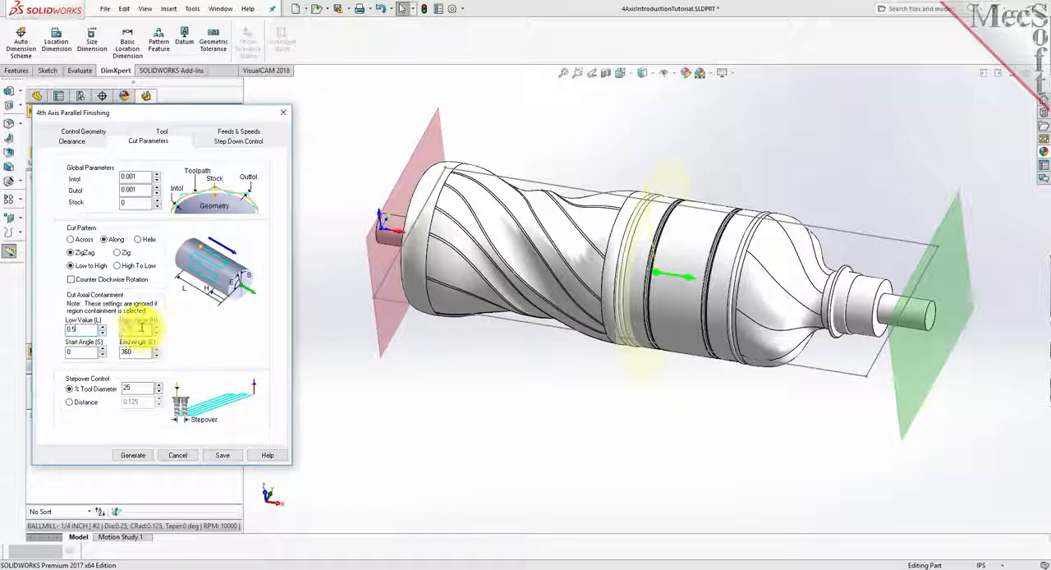
{"action": "left_click_drag", "start_coordinate": [141, 330], "coordinate": [112, 332]}
{"action": "type", "text": "8.25"}
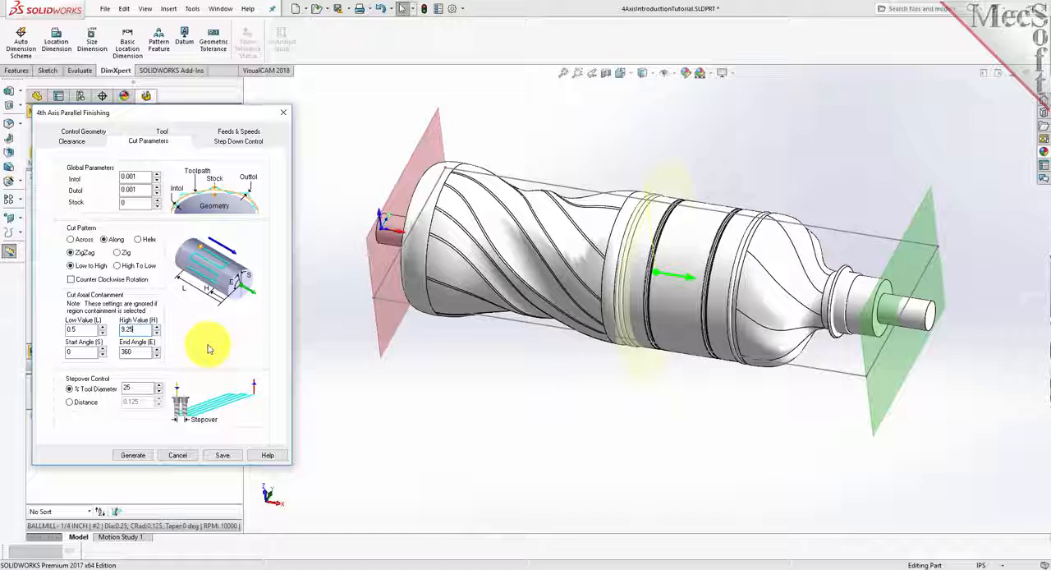
{"action": "double_click", "coordinate": [78, 352]}
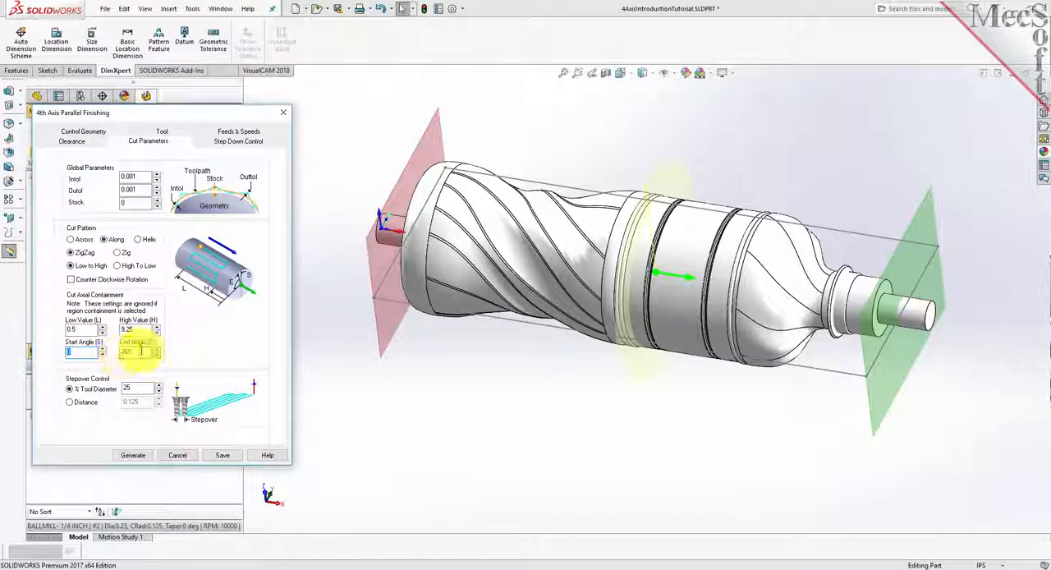
{"action": "double_click", "coordinate": [141, 351]}
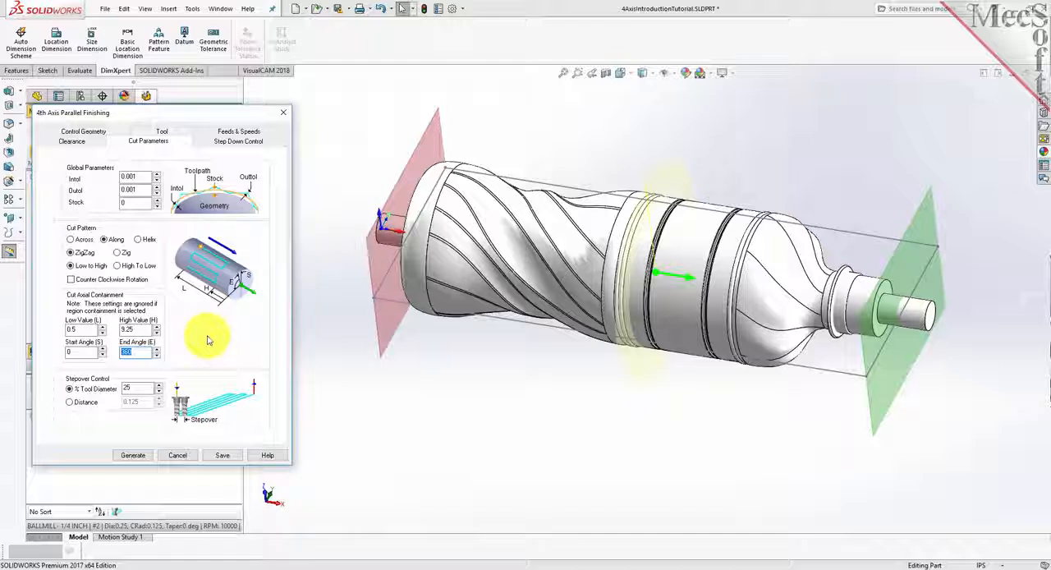
- Set the stepover to 15% of the tool diameter and generate the 4th Axis Parallel Finishing toolpath
{"action": "double_click", "coordinate": [140, 388]}
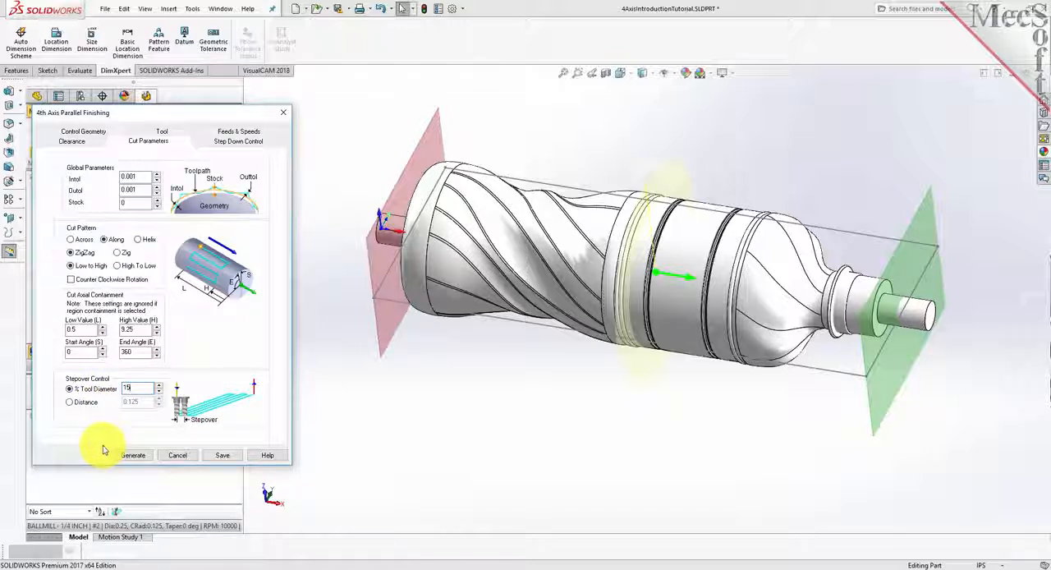
{"action": "left_click", "coordinate": [142, 455]}
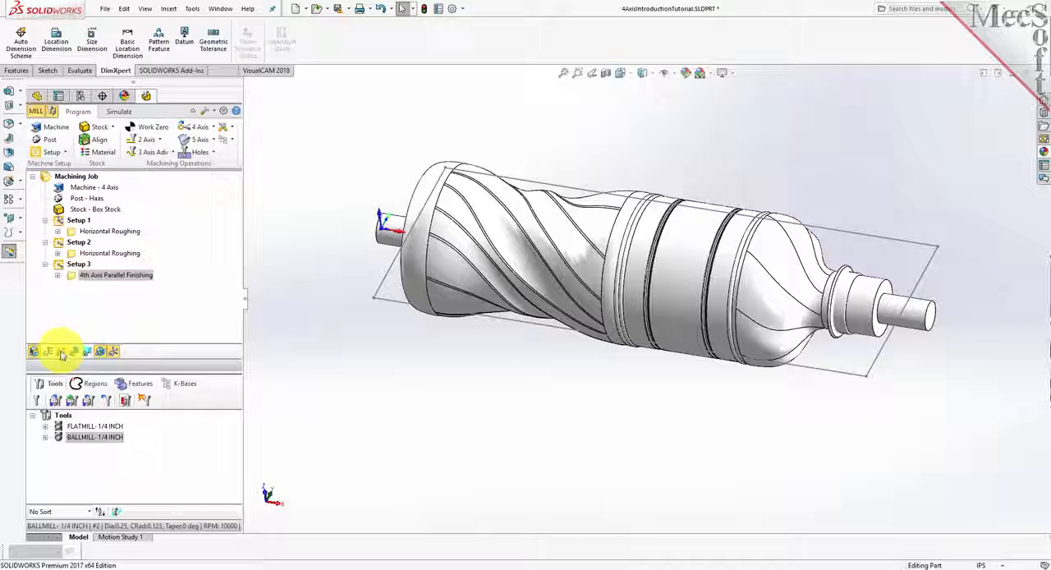
- Simulate the 4th Axis Parallel Finishing operation and examine the cut part and its toolpath close up around the bottle's shoulder
{"action": "left_click", "coordinate": [119, 112]}
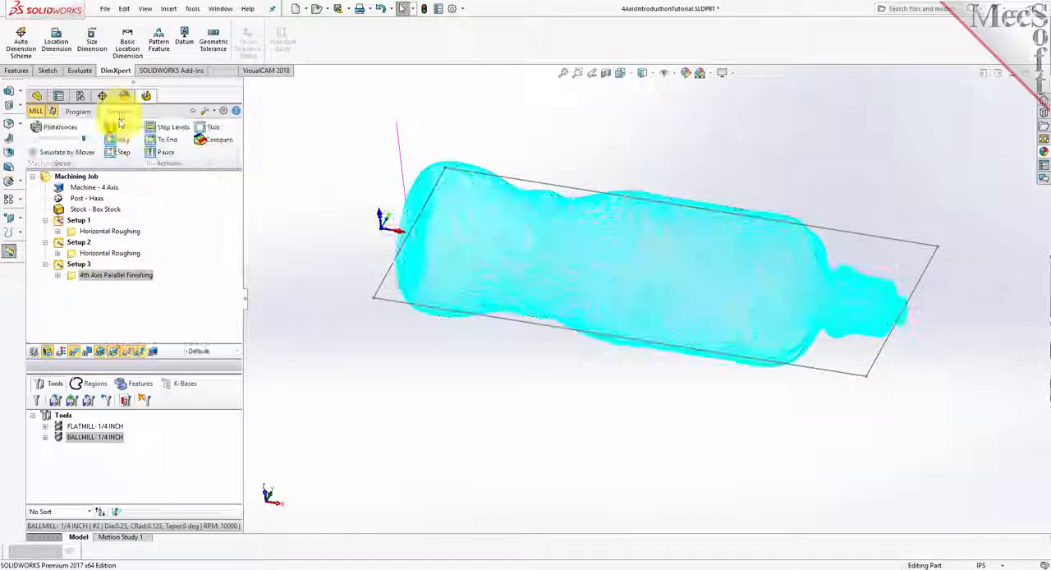
{"action": "left_click", "coordinate": [123, 140]}
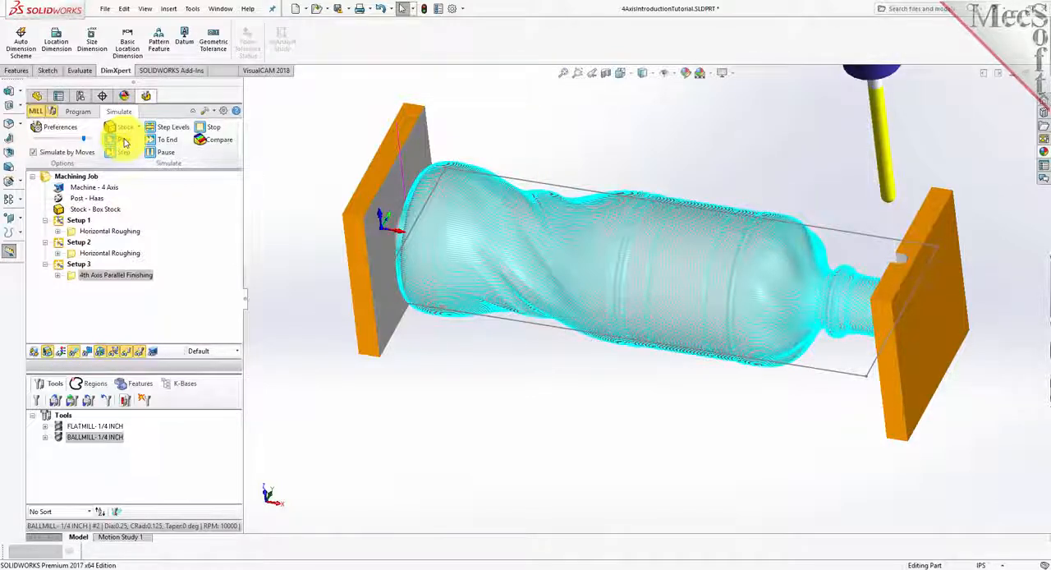
{"action": "left_click", "coordinate": [78, 359]}
{"action": "left_click", "coordinate": [78, 359]}
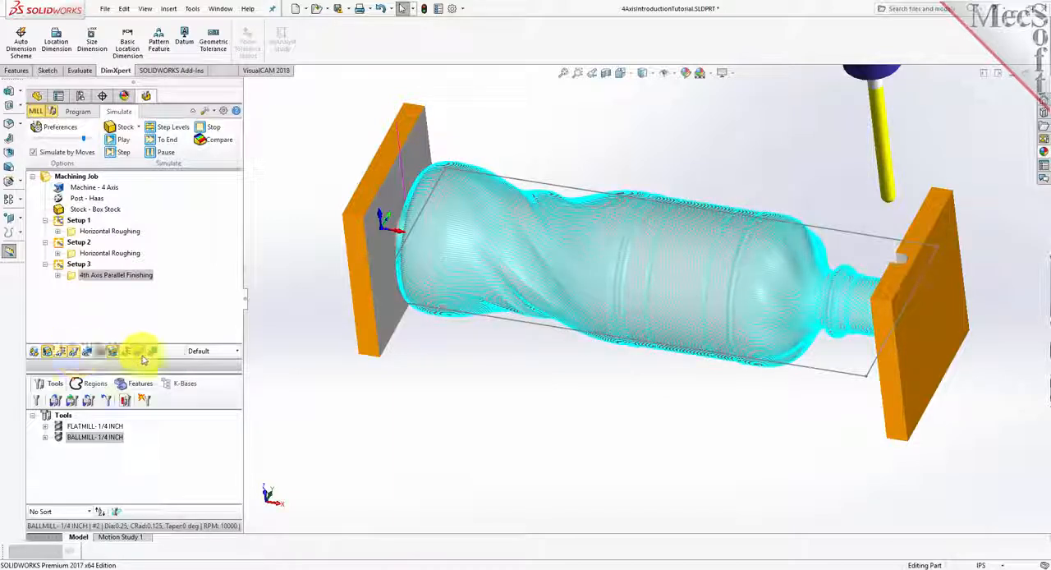
{"action": "scroll", "coordinate": [833, 301], "scroll_direction": "down", "scroll_amount": 5}
{"action": "scroll", "coordinate": [780, 289], "scroll_direction": "down", "scroll_amount": 3}
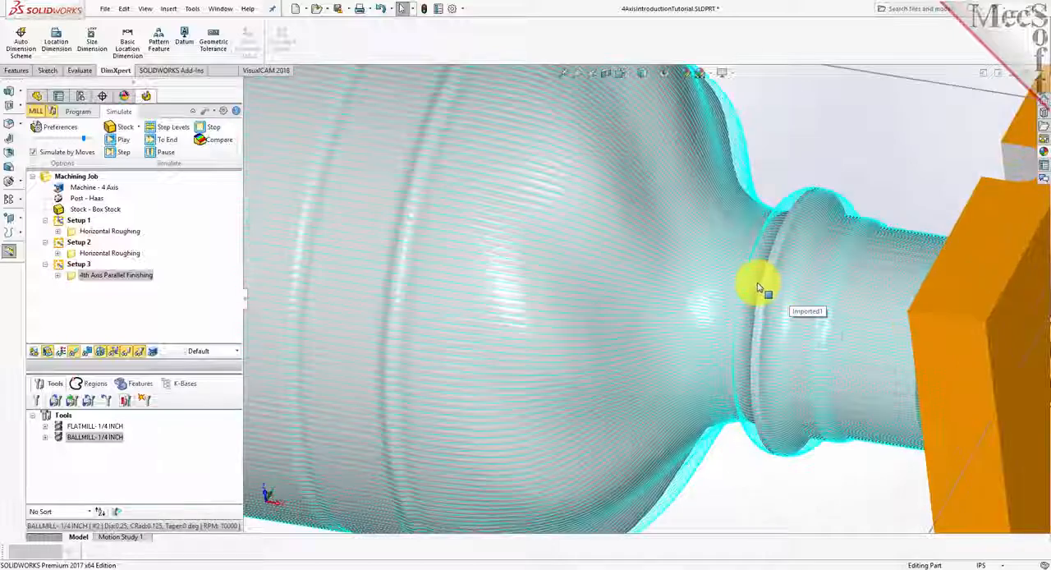
{"action": "left_click", "coordinate": [76, 351]}
{"action": "left_click", "coordinate": [77, 354]}
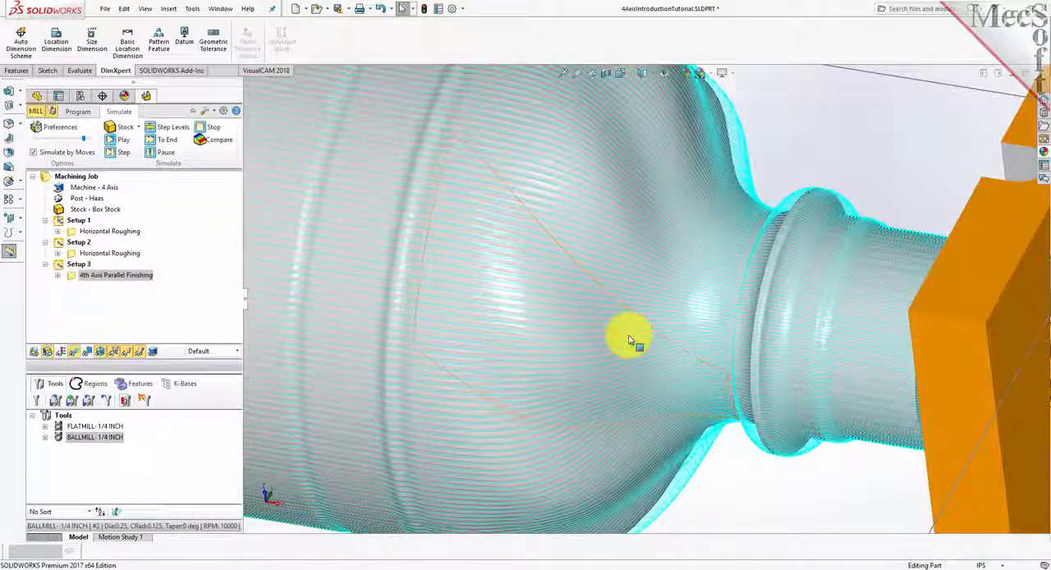
{"action": "scroll", "coordinate": [639, 335], "scroll_direction": "up", "scroll_amount": 6}
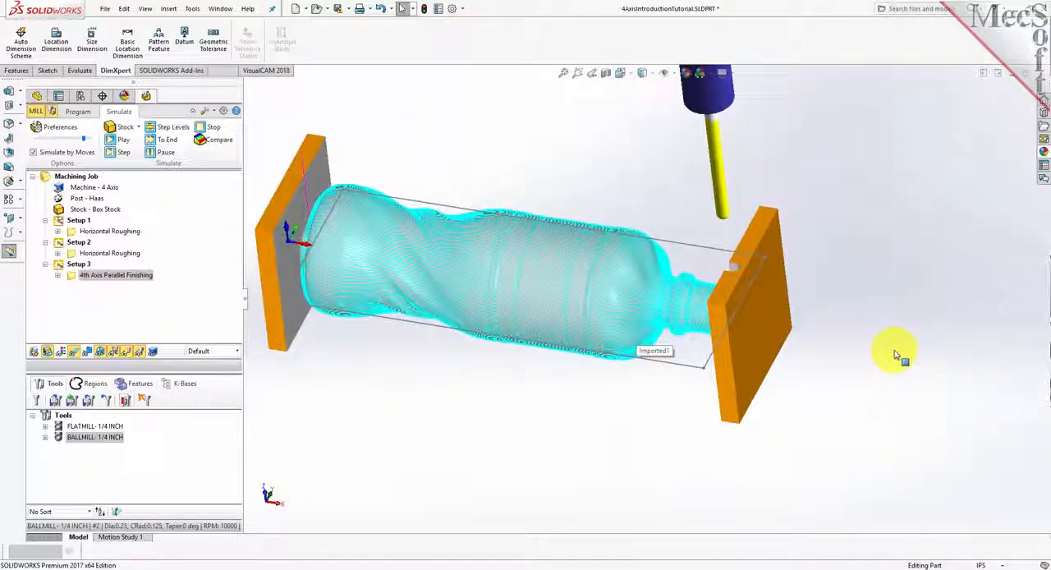
{"action": "scroll", "coordinate": [248, 202], "scroll_direction": "up", "scroll_amount": 2}
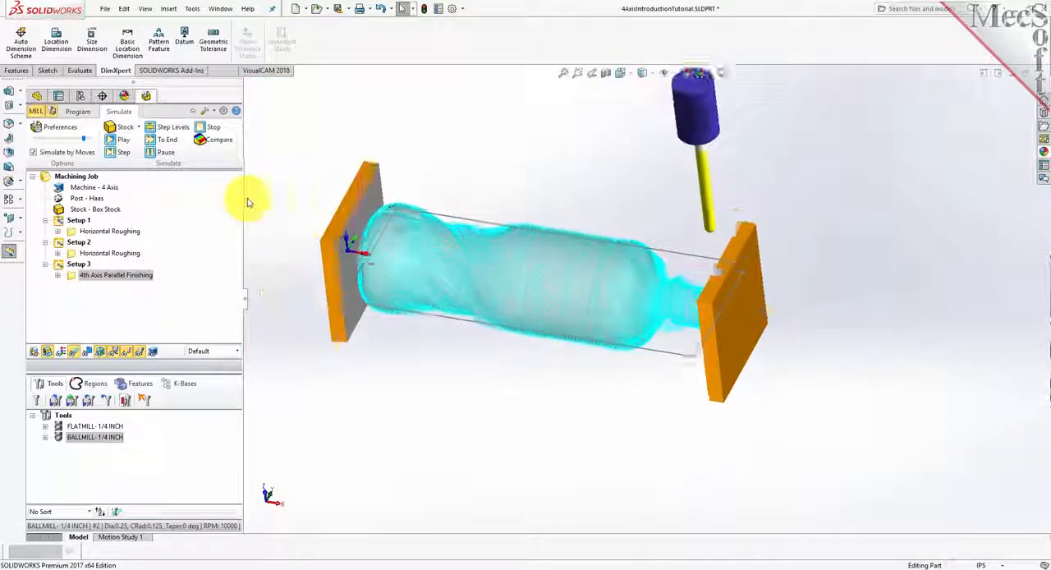
{"action": "scroll", "coordinate": [549, 283], "scroll_direction": "down", "scroll_amount": 2}
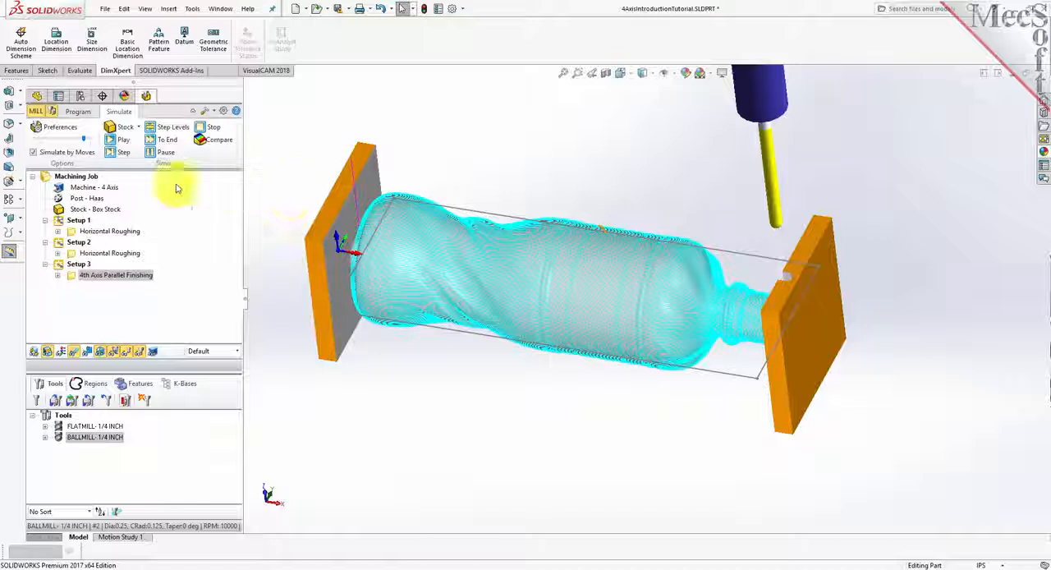
- Post all operations of the Machining Job with the Haas post to the file 4AxisIntroductionTutorial.nc in the 4 Axis folder
{"action": "left_click", "coordinate": [85, 115]}
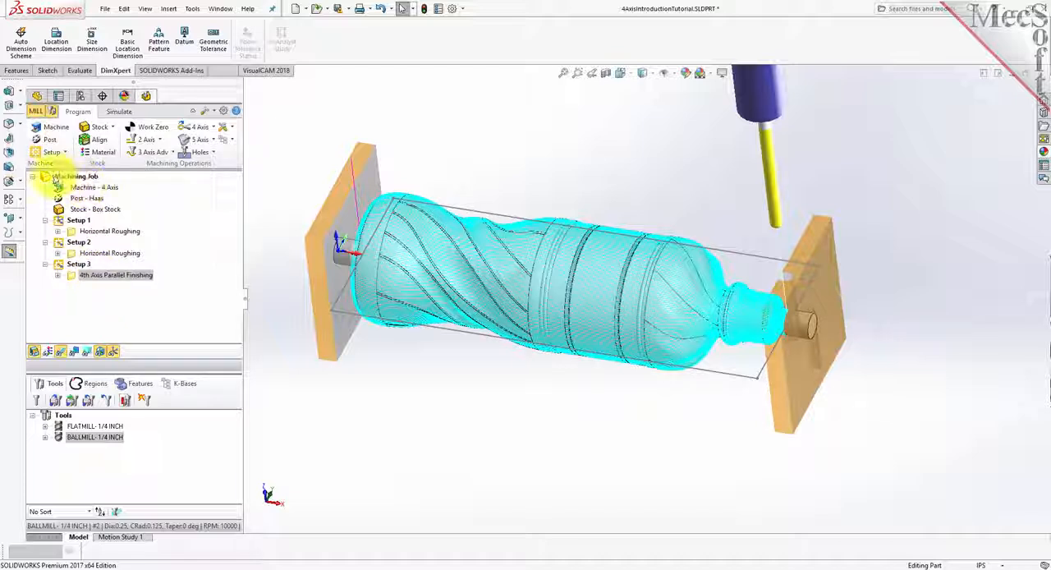
{"action": "left_click", "coordinate": [55, 178]}
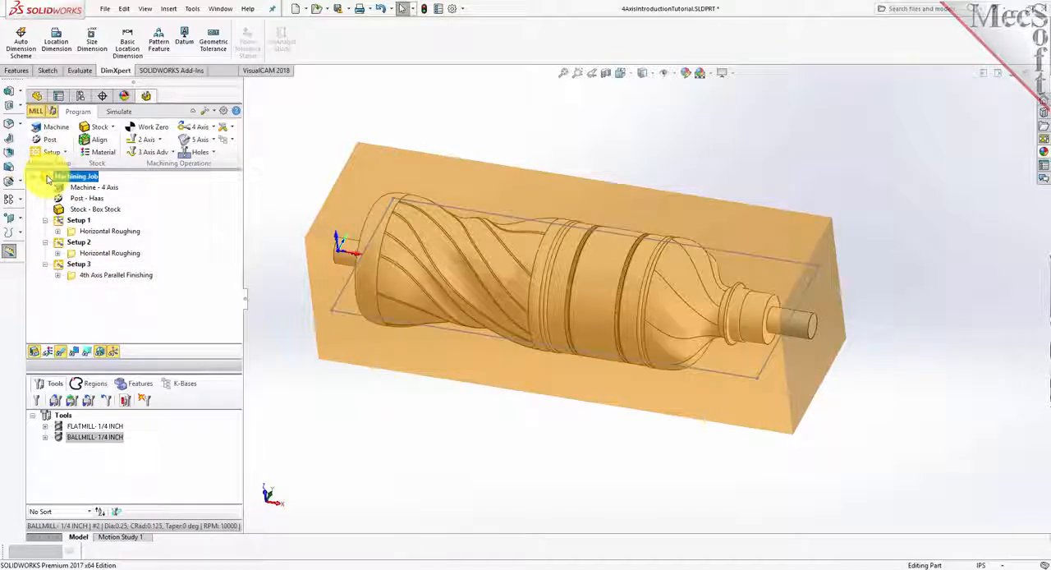
{"action": "right_click", "coordinate": [66, 179]}
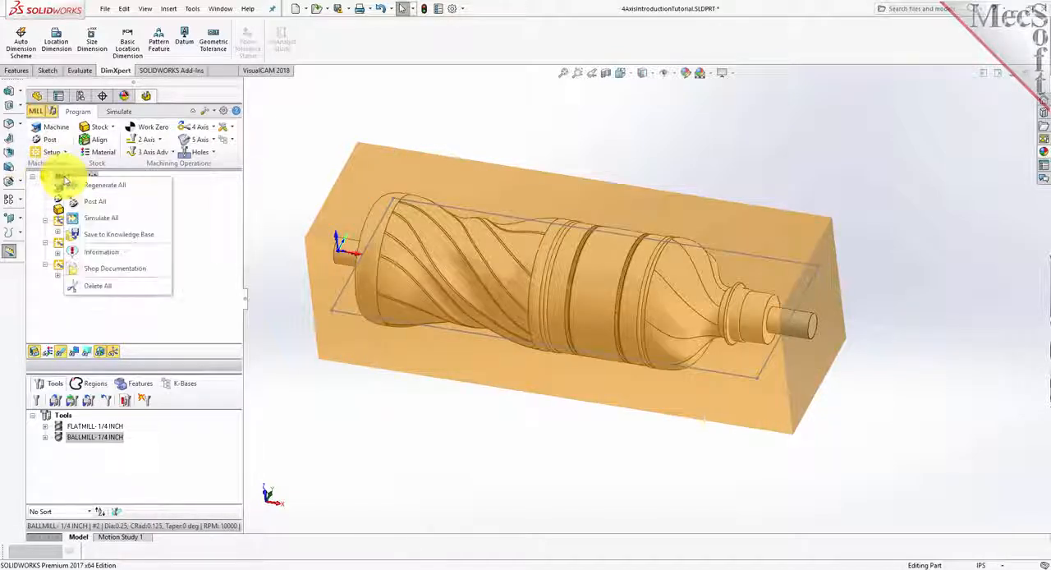
{"action": "left_click", "coordinate": [117, 203]}
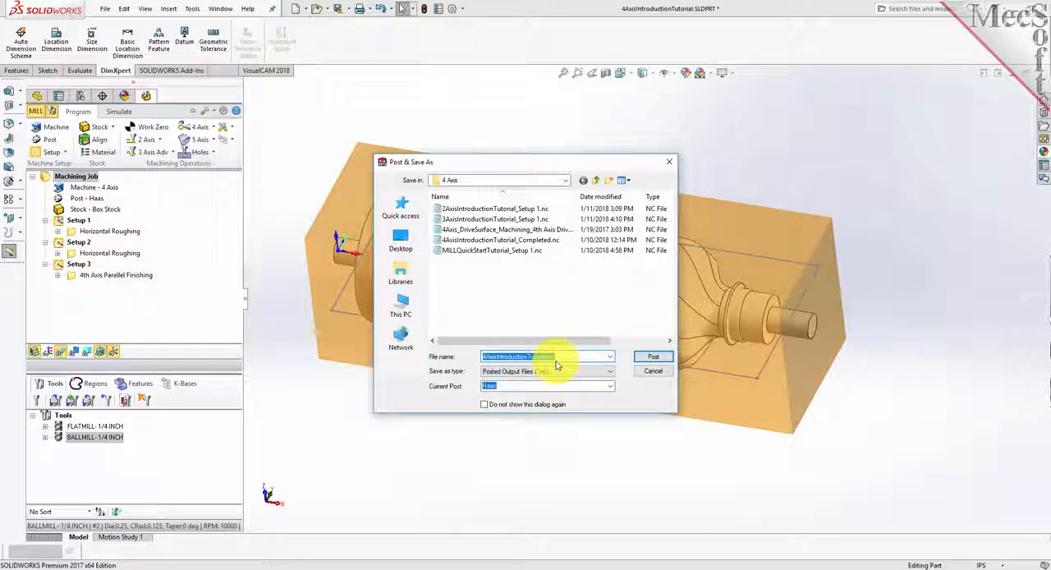
{"action": "left_click", "coordinate": [653, 357]}
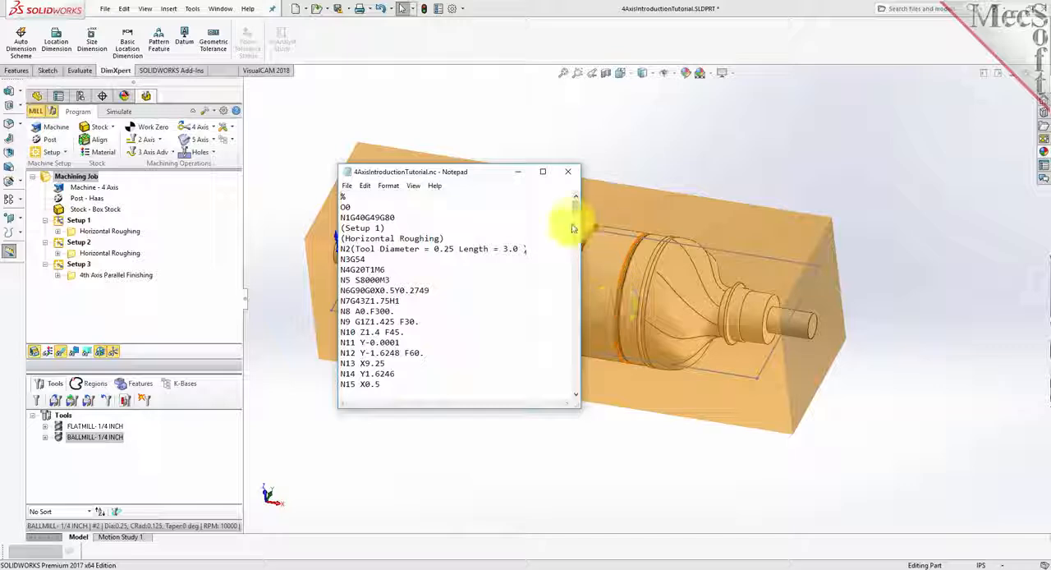
- Review the posted G-code in Notepad, including the Horizontal Roughing comment under Setup 1, and close the file
{"action": "left_click_drag", "start_coordinate": [576, 211], "coordinate": [574, 238]}
{"action": "left_click_drag", "start_coordinate": [573, 283], "coordinate": [575, 204]}
{"action": "left_click_drag", "start_coordinate": [445, 239], "coordinate": [338, 238]}
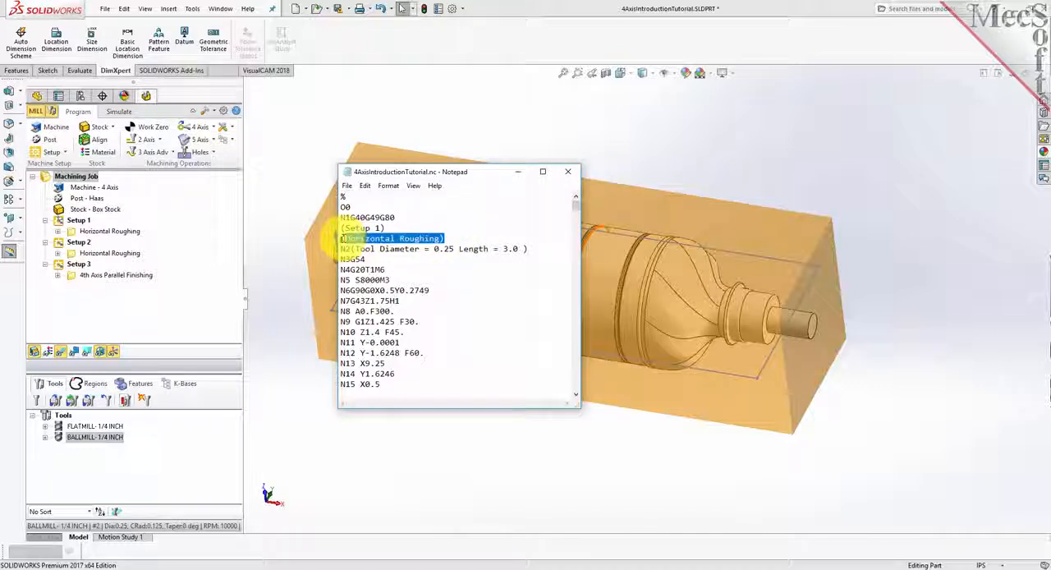
{"action": "left_click", "coordinate": [567, 171]}
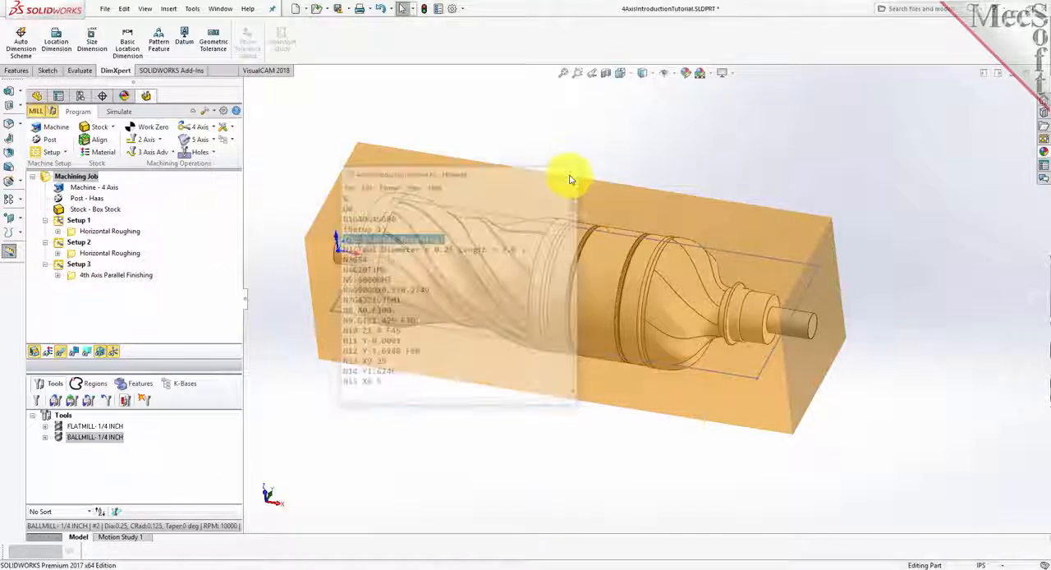
- Fit the part in view and check the option for posting Setup 1 on its own
{"action": "left_click", "coordinate": [563, 73]}
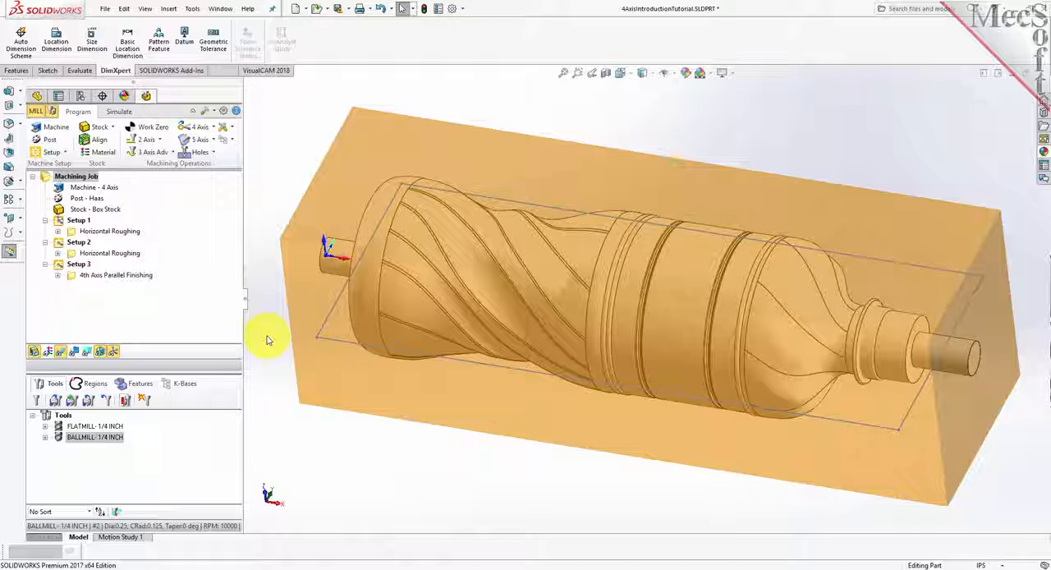
{"action": "left_click", "coordinate": [60, 222]}
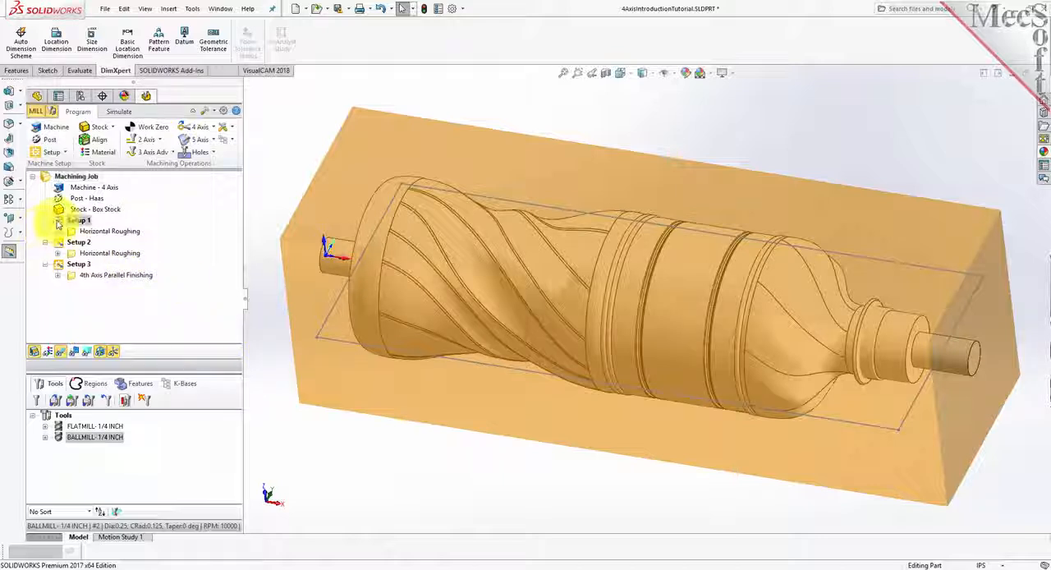
{"action": "right_click", "coordinate": [76, 220]}
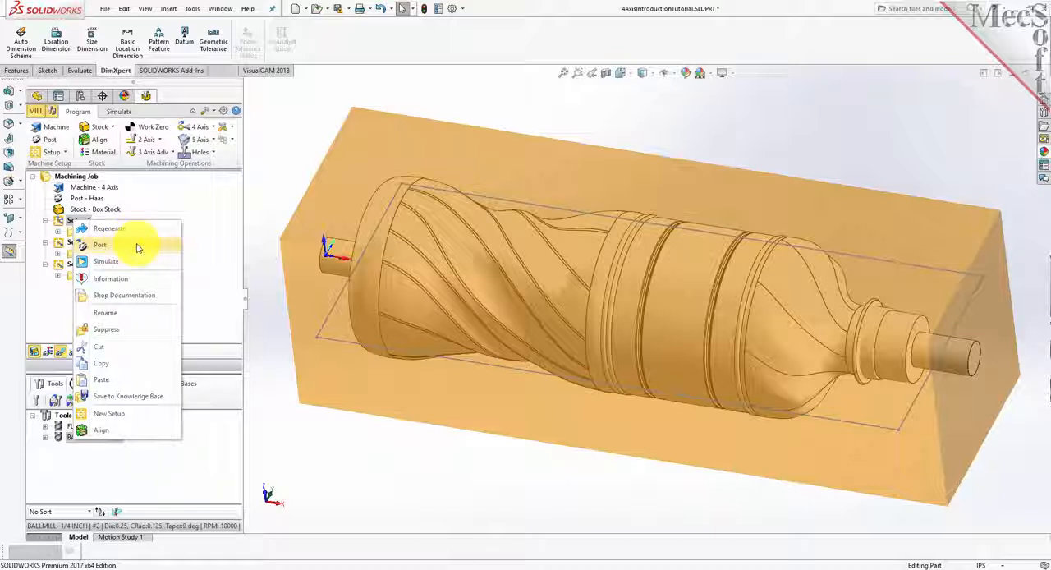
{"action": "left_click", "coordinate": [138, 246]}
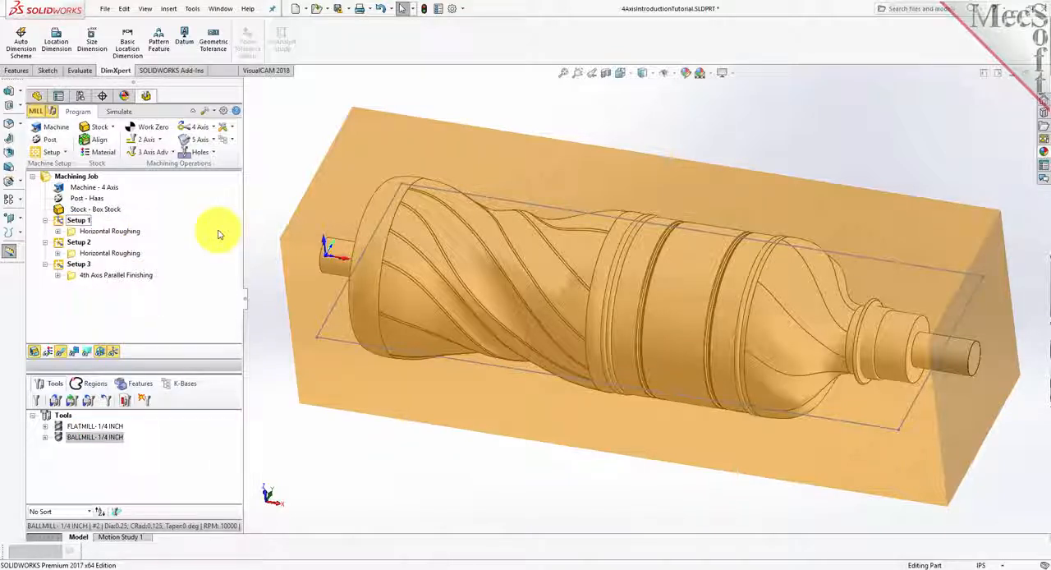
- Select the Horizontal Roughing operations of Setup 1 and Setup 2 together and check the option for posting only these two
{"action": "left_click", "coordinate": [76, 232]}
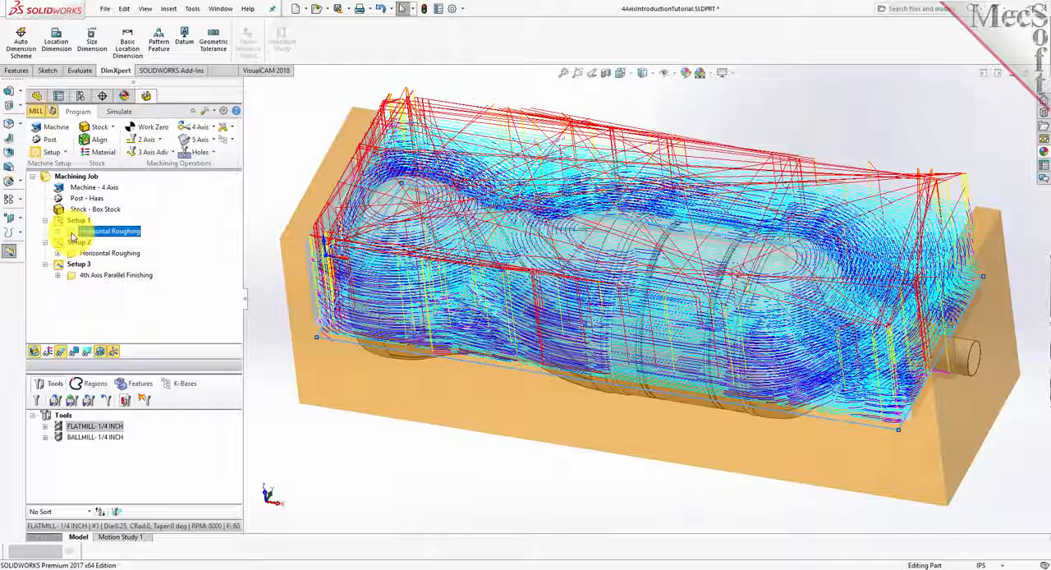
{"action": "left_click", "coordinate": [110, 253], "text": "ctrl"}
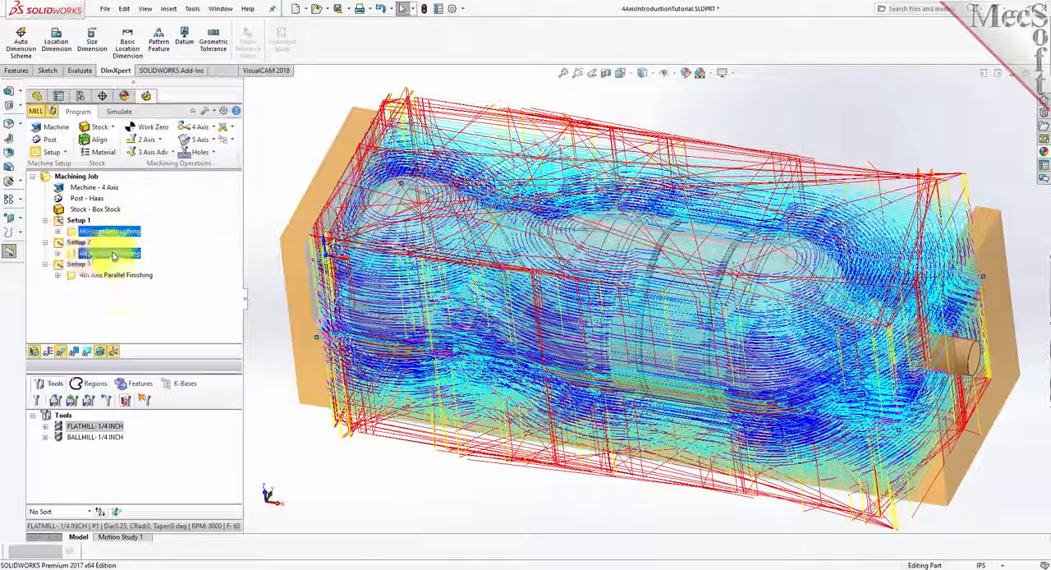
{"action": "right_click", "coordinate": [113, 256]}
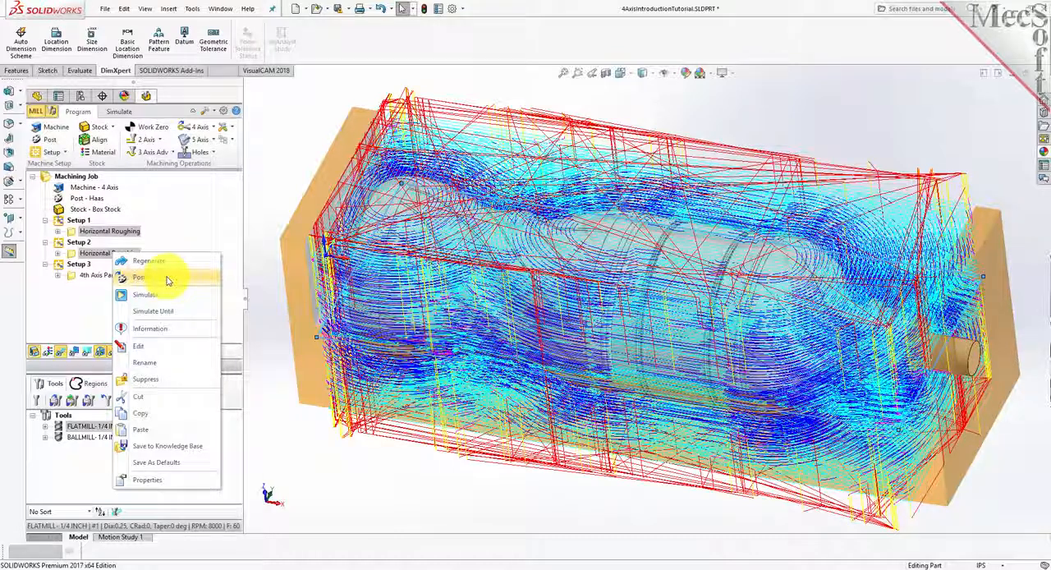
{"action": "left_click", "coordinate": [198, 207]}
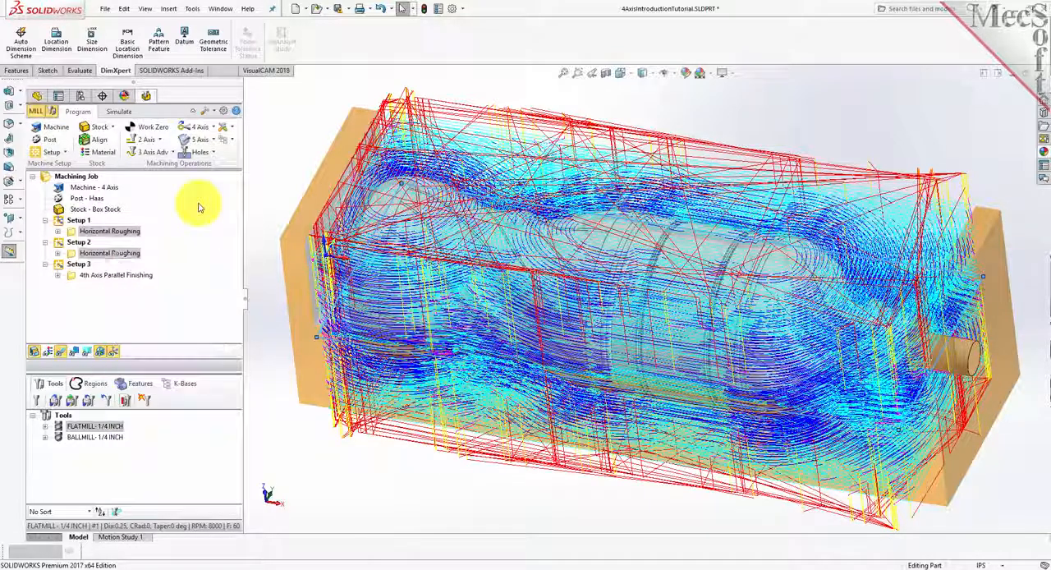